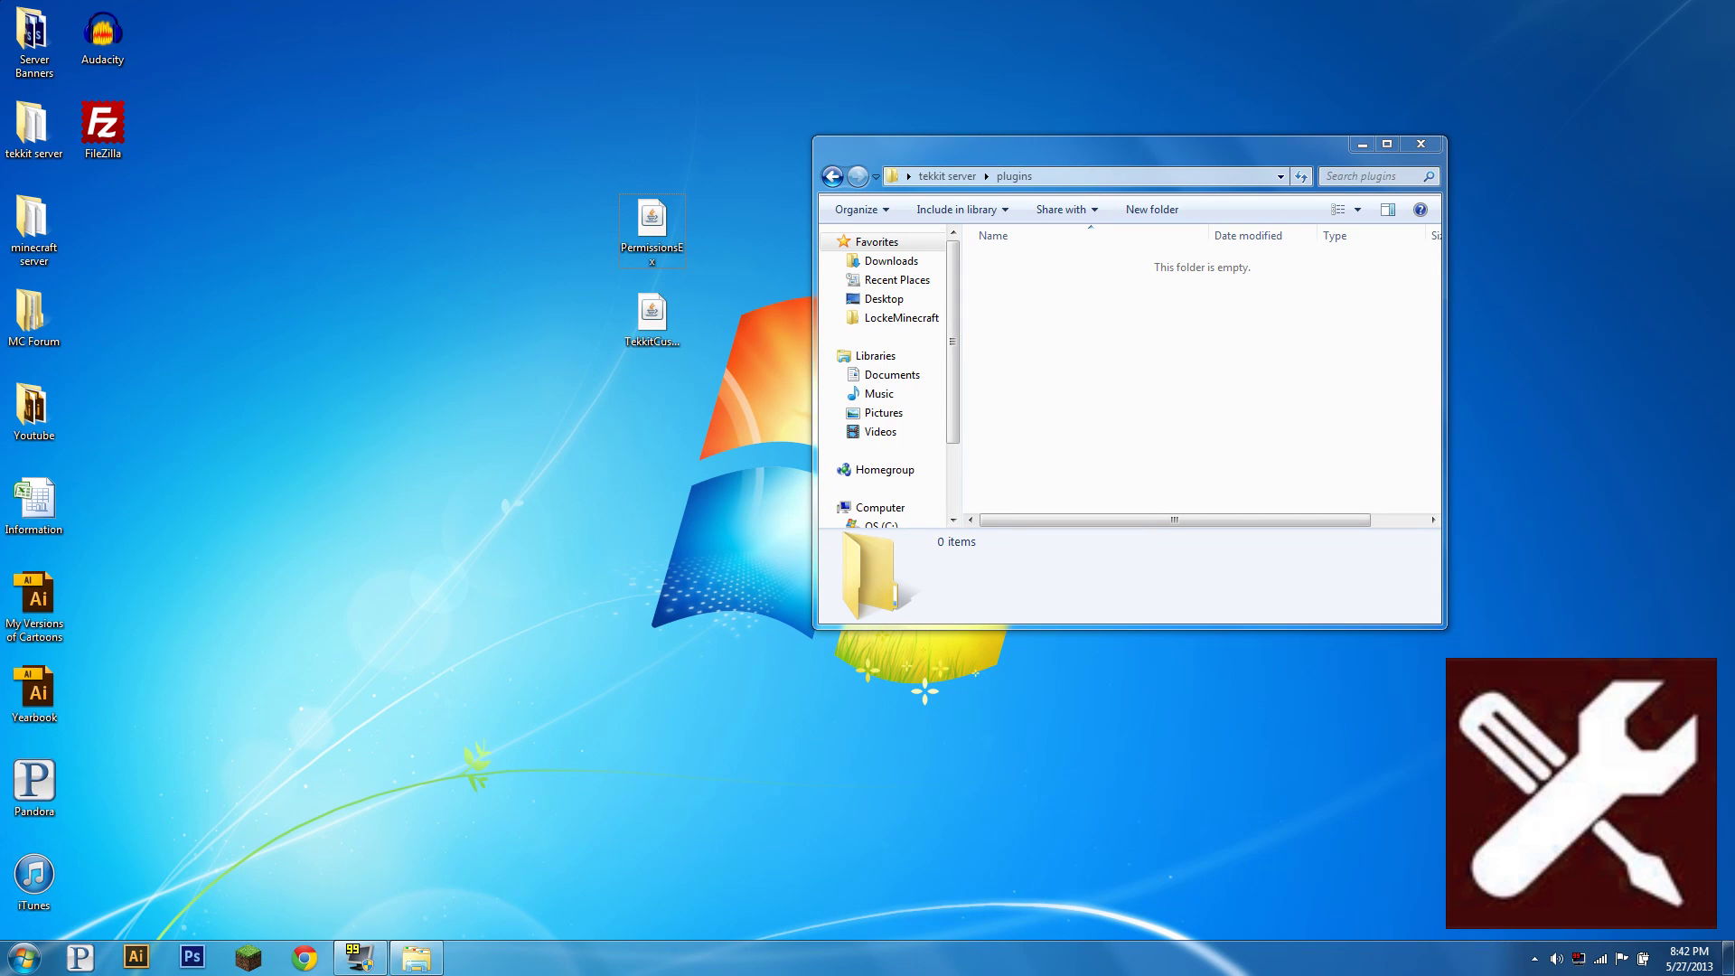
Move the TekkitCustomizer and PermissionsEx jar files from the desktop into the tekkit server's plugins folder
{"action": "left_click_drag", "start_coordinate": [650, 314], "coordinate": [992, 336]}
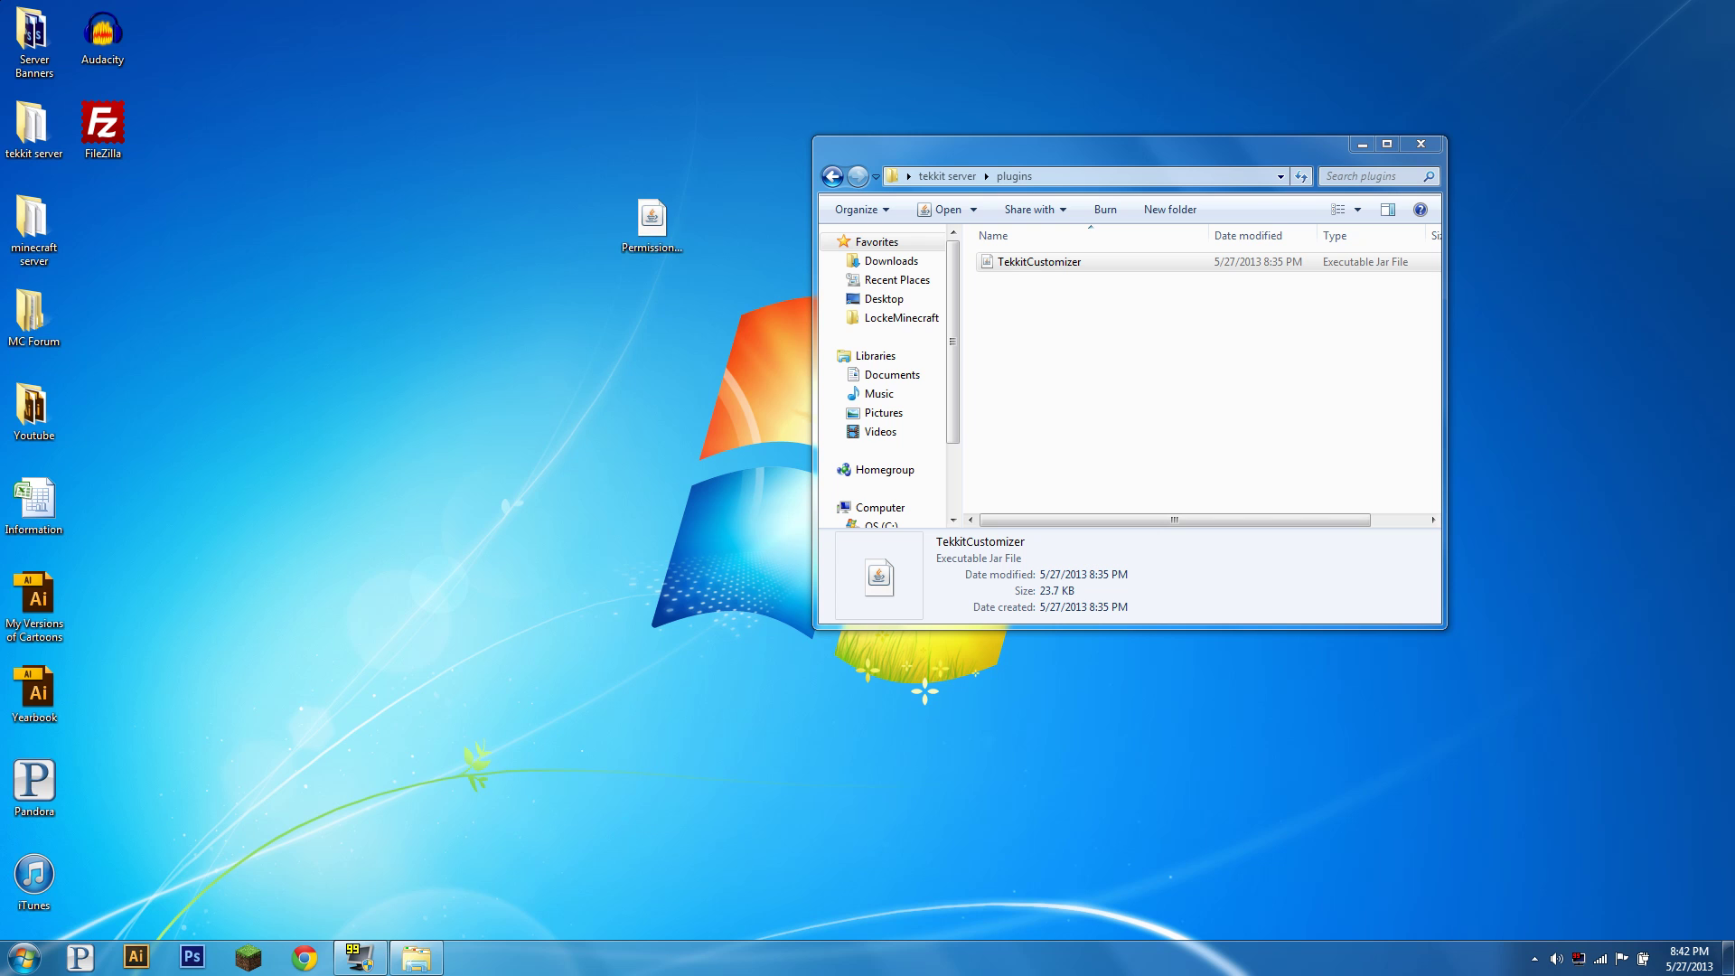
{"action": "left_click_drag", "start_coordinate": [711, 163], "coordinate": [594, 283]}
{"action": "left_click_drag", "start_coordinate": [652, 222], "coordinate": [1141, 336]}
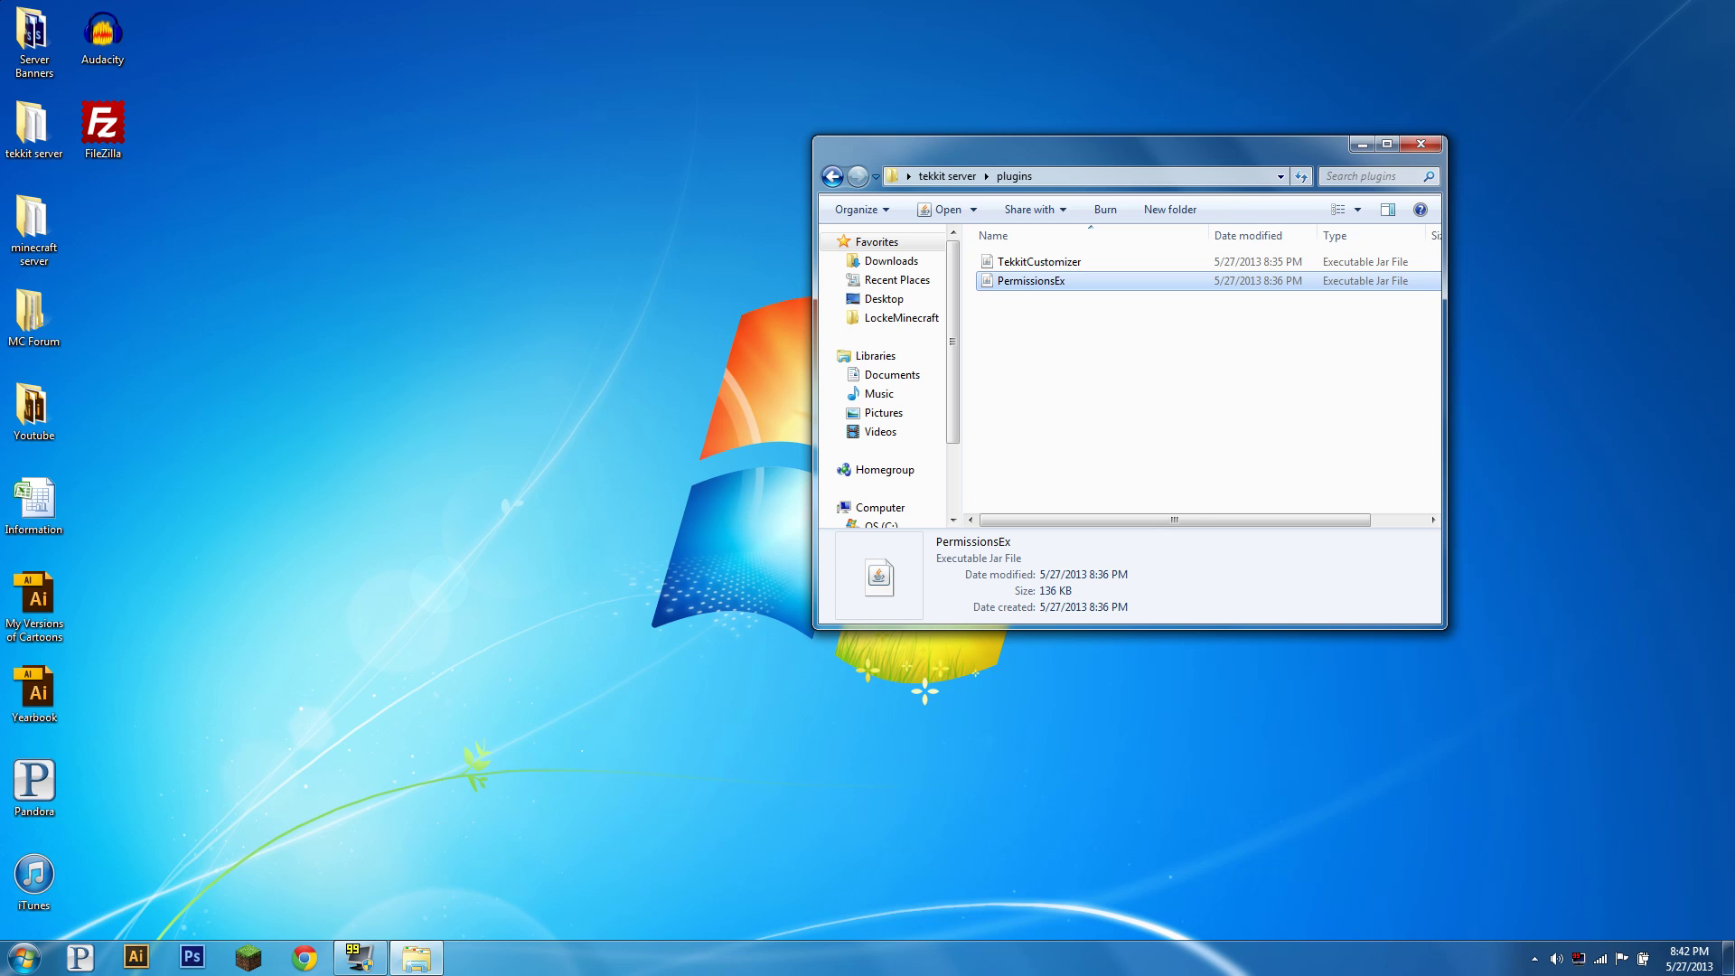
{"action": "left_click", "coordinate": [1140, 336]}
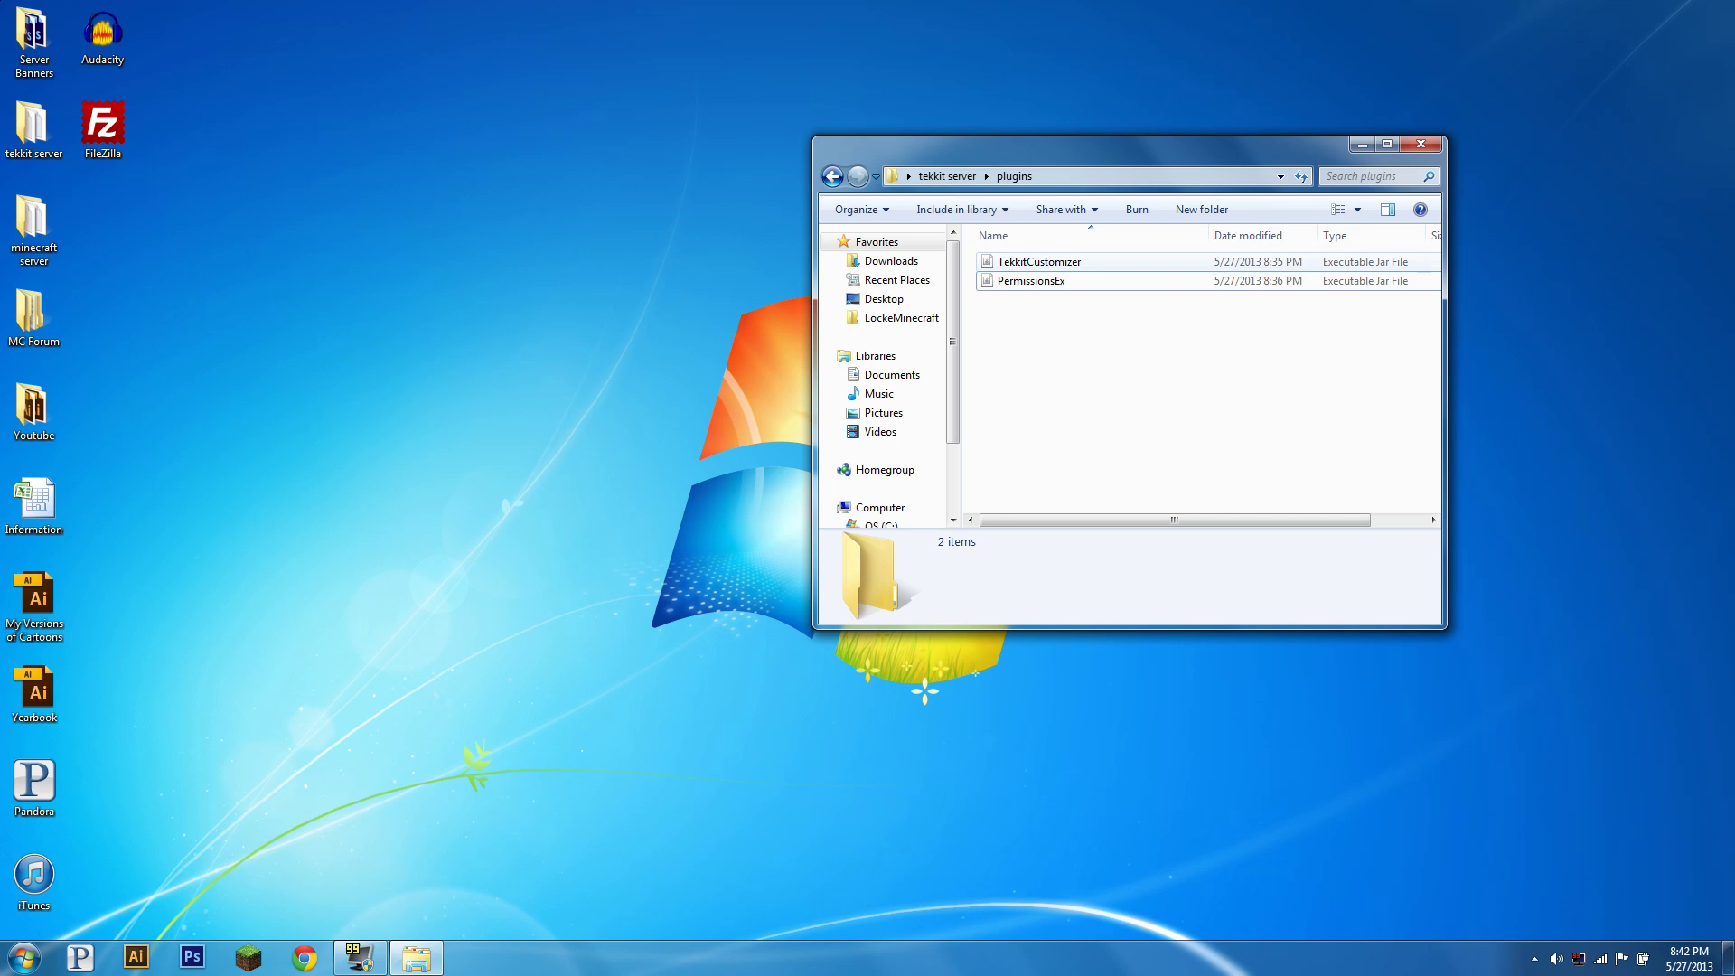
Start the server by running the launch batch file in the tekkit server folder
{"action": "left_click", "coordinate": [947, 177]}
{"action": "scroll", "coordinate": [1141, 426], "scroll_direction": "down", "scroll_amount": 4}
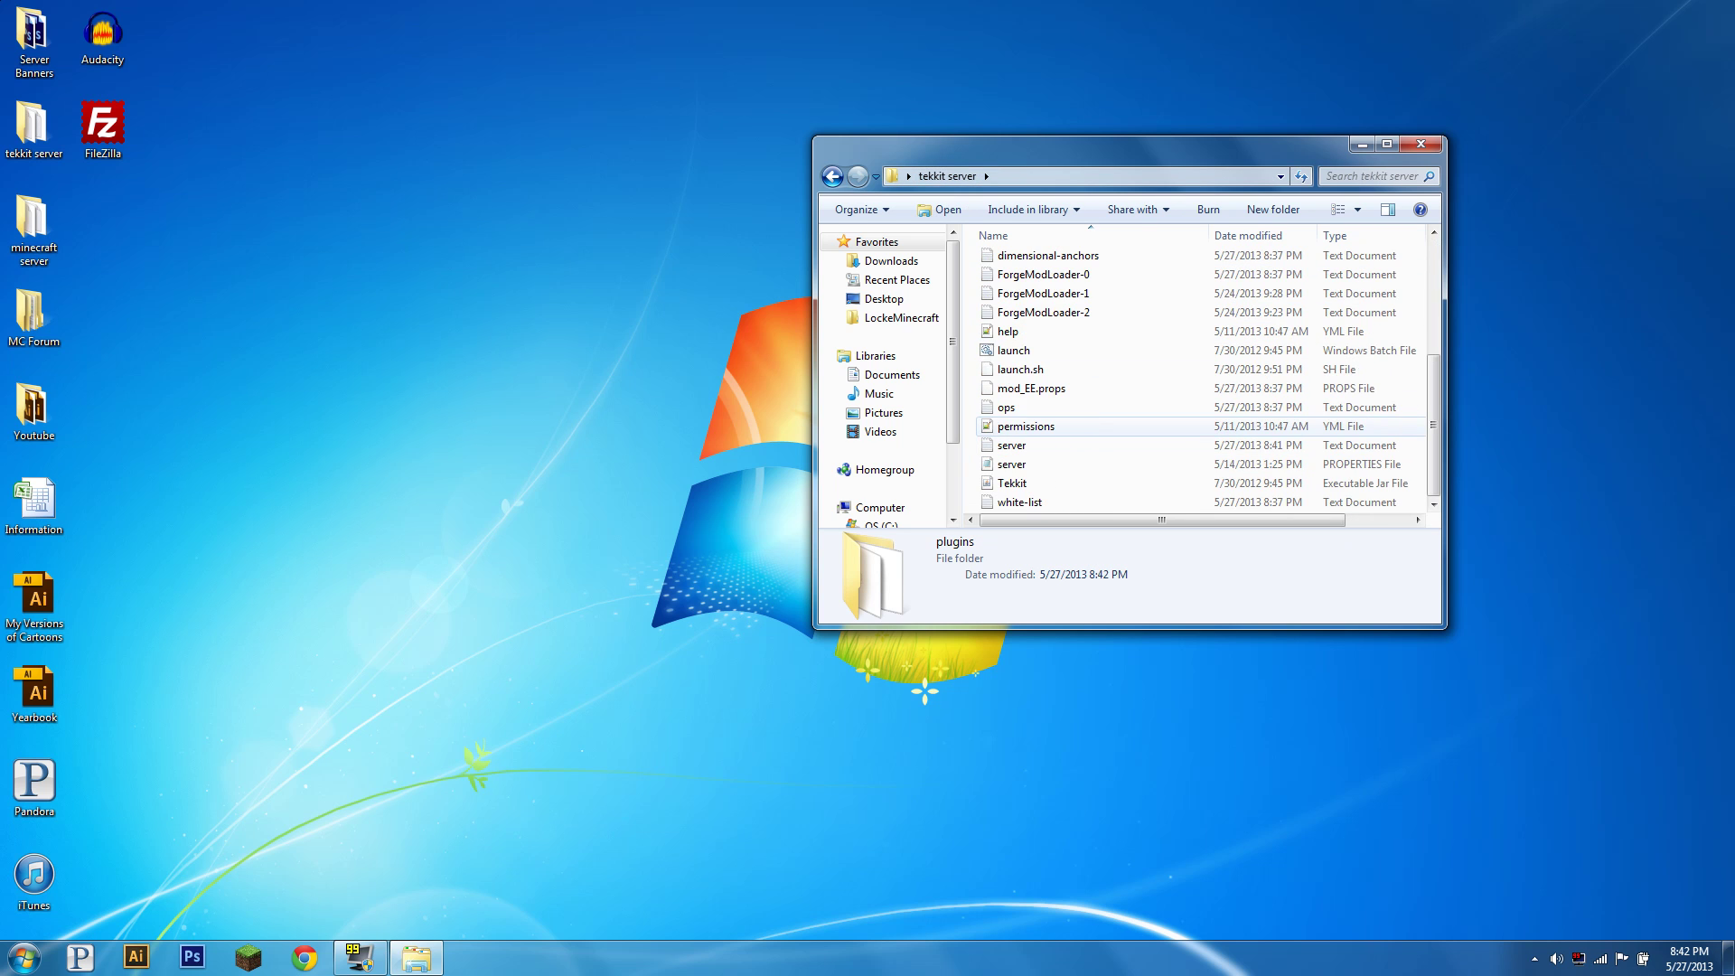
{"action": "double_click", "coordinate": [1070, 351]}
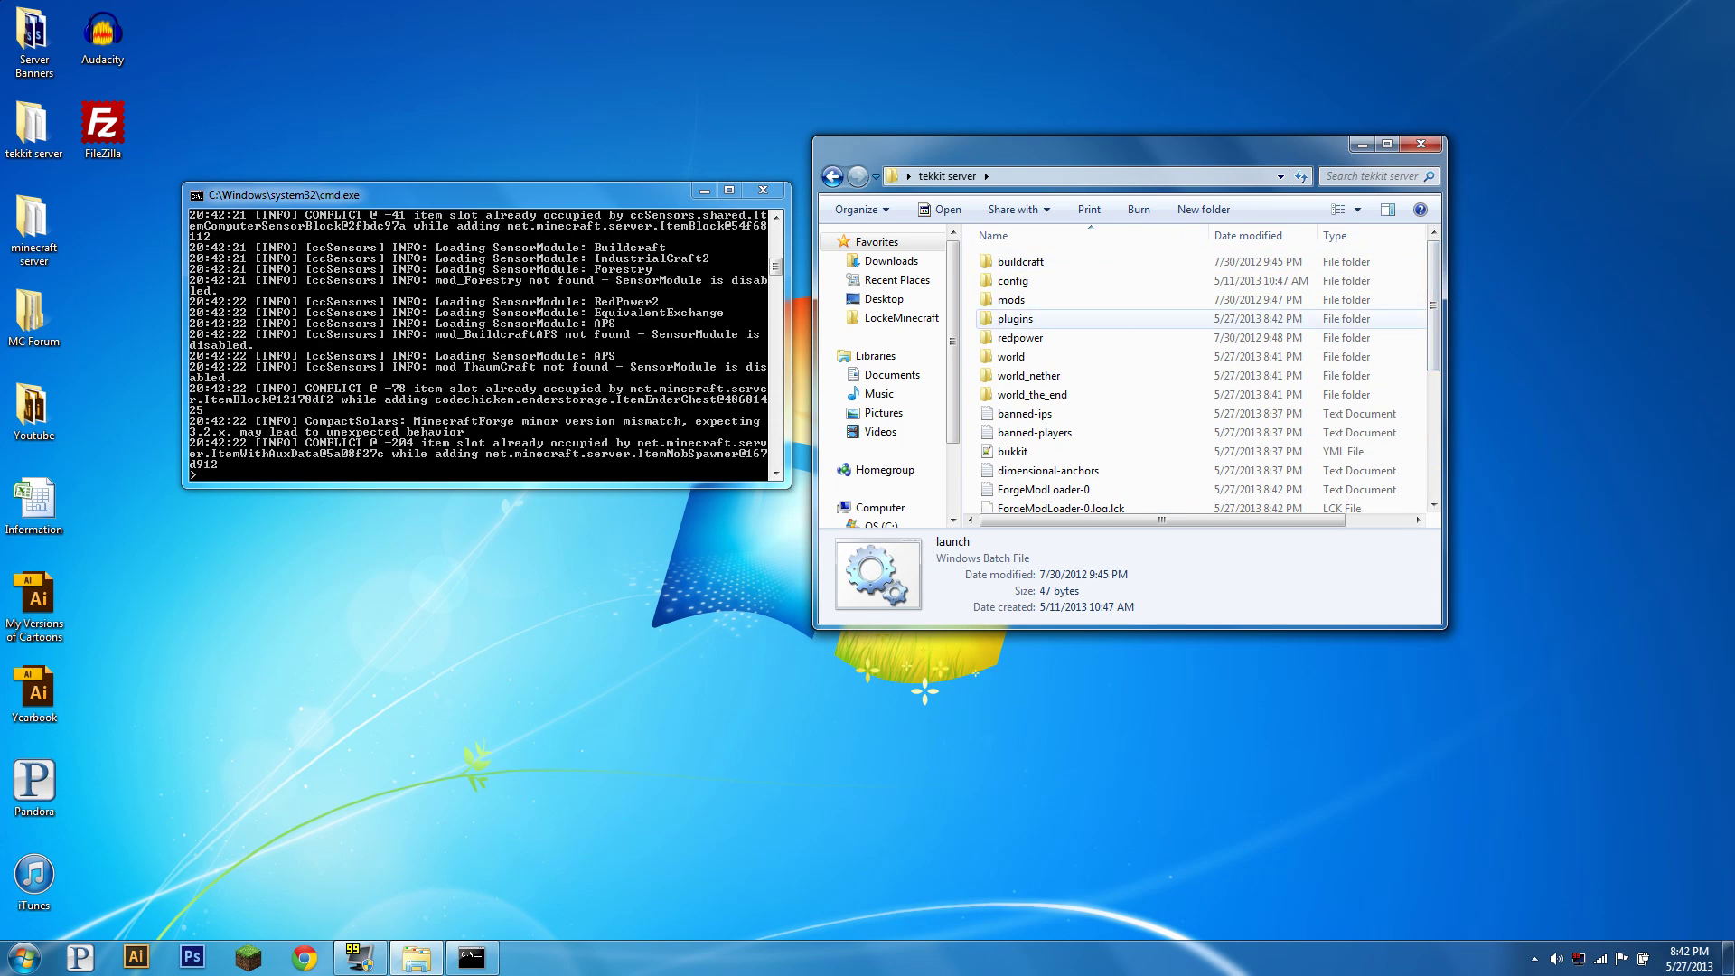
Open the config YML file from the plugins' TekkitCustomizerData folder for editing in Notepad++
{"action": "double_click", "coordinate": [1015, 318]}
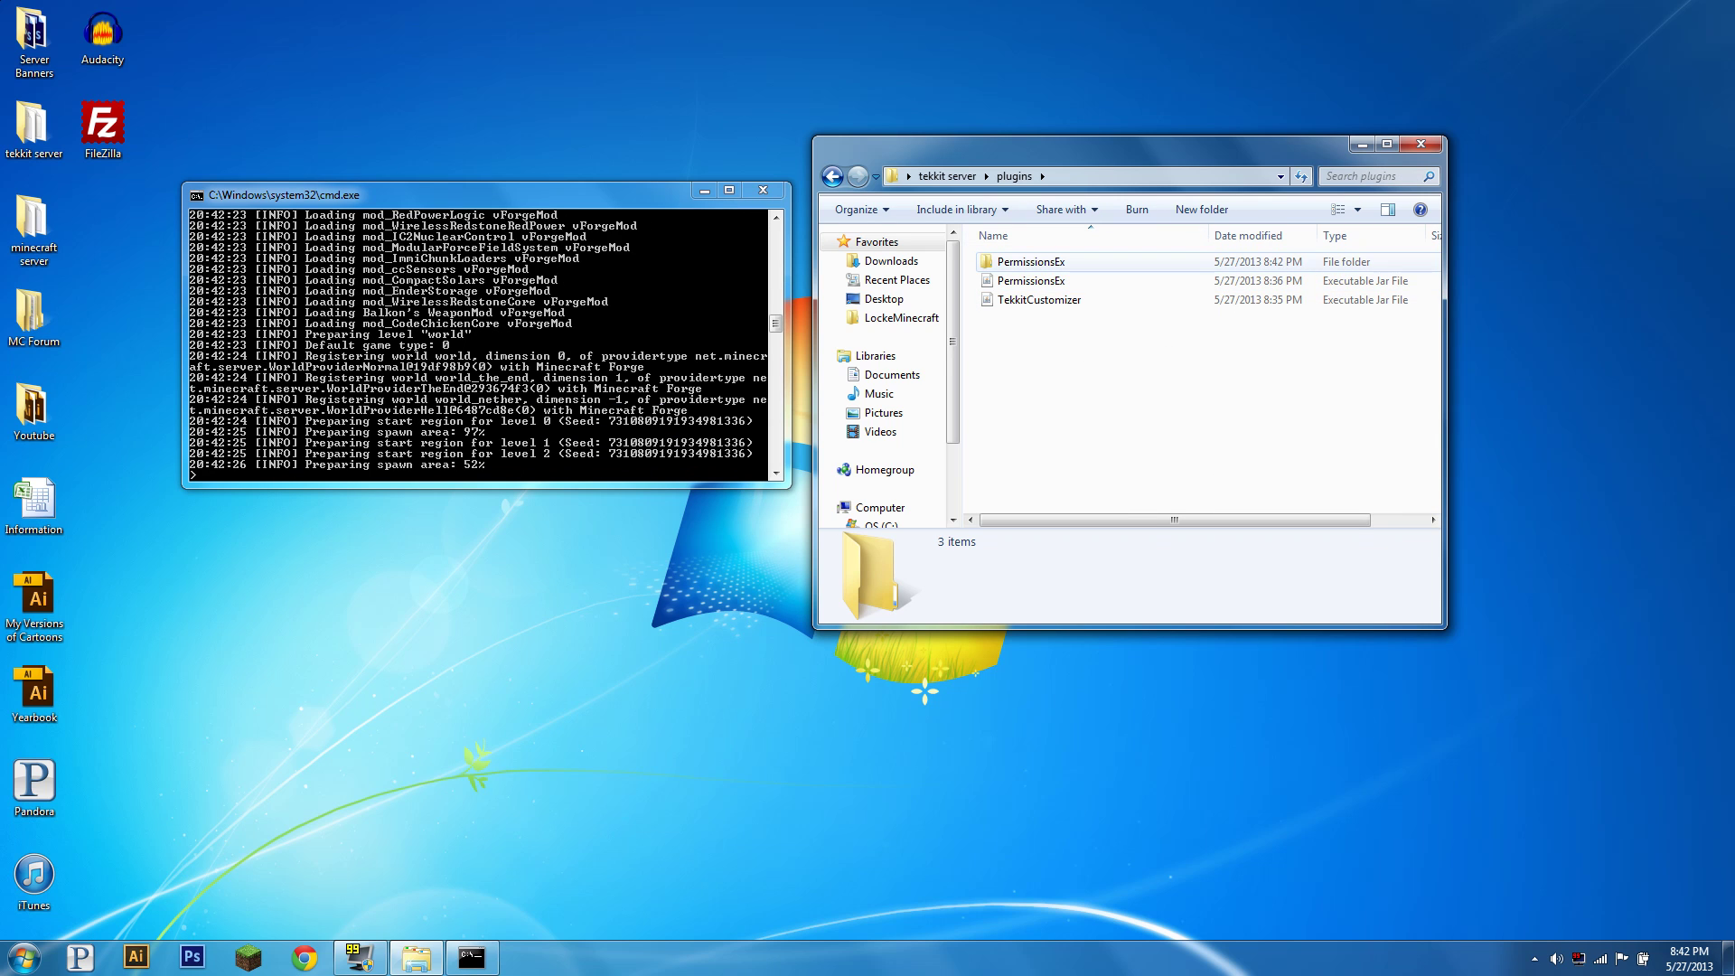
{"action": "double_click", "coordinate": [1048, 280]}
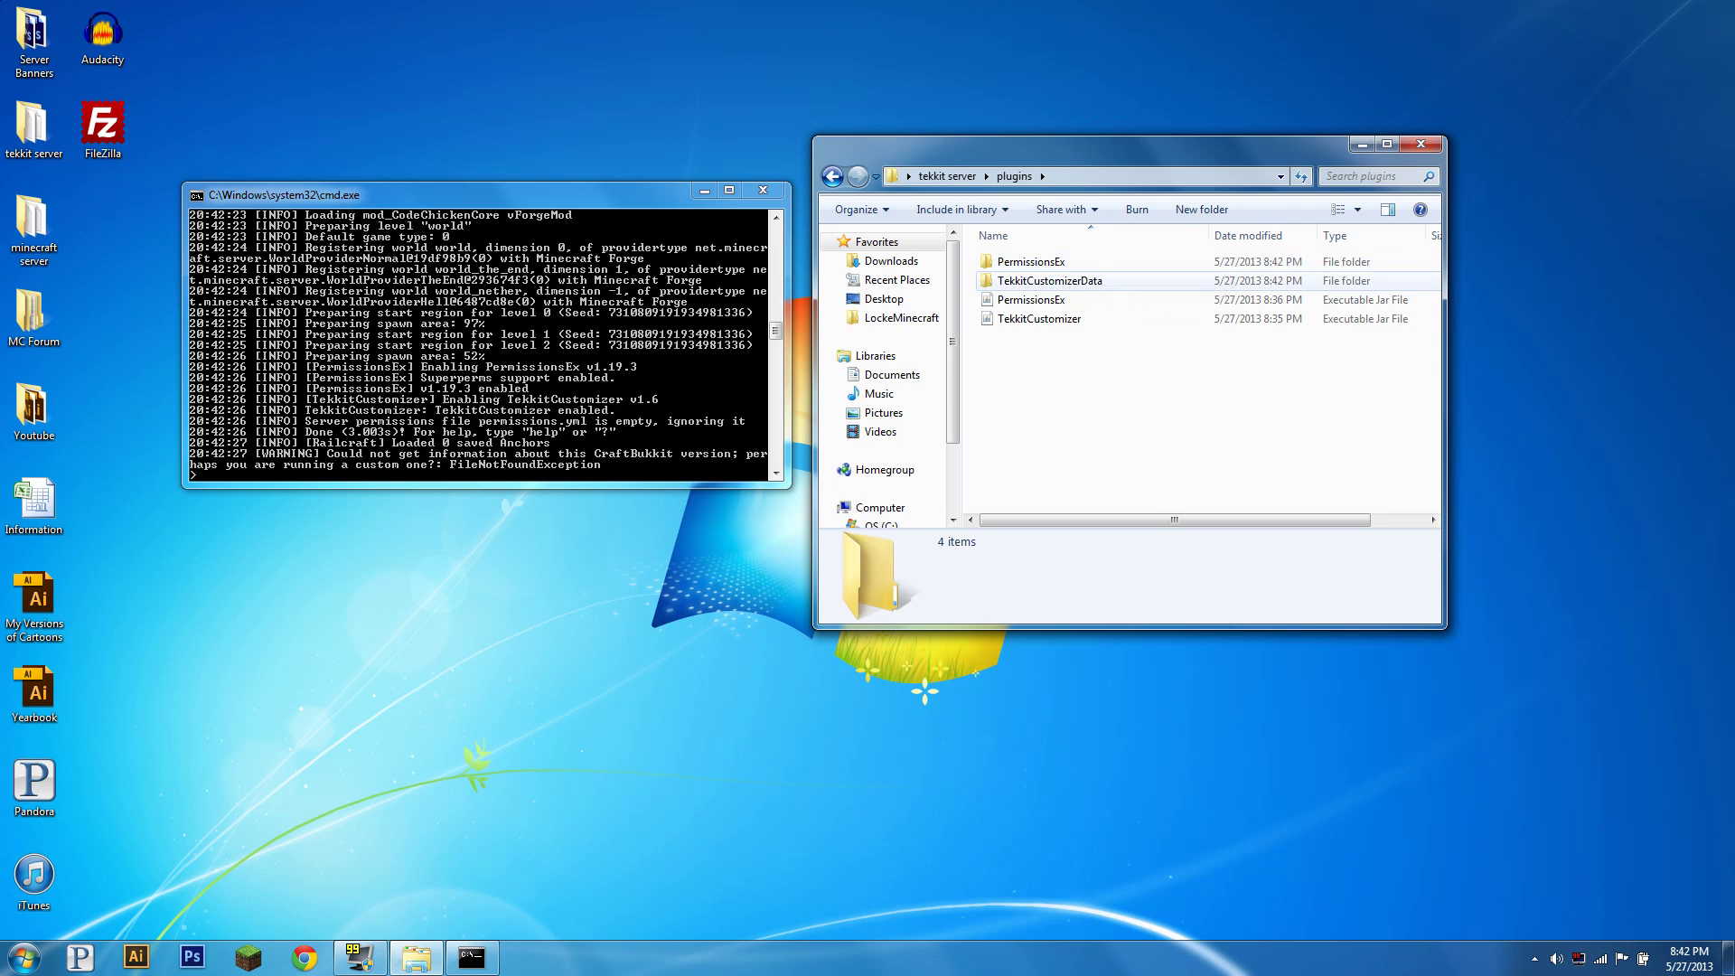
{"action": "right_click", "coordinate": [1054, 264]}
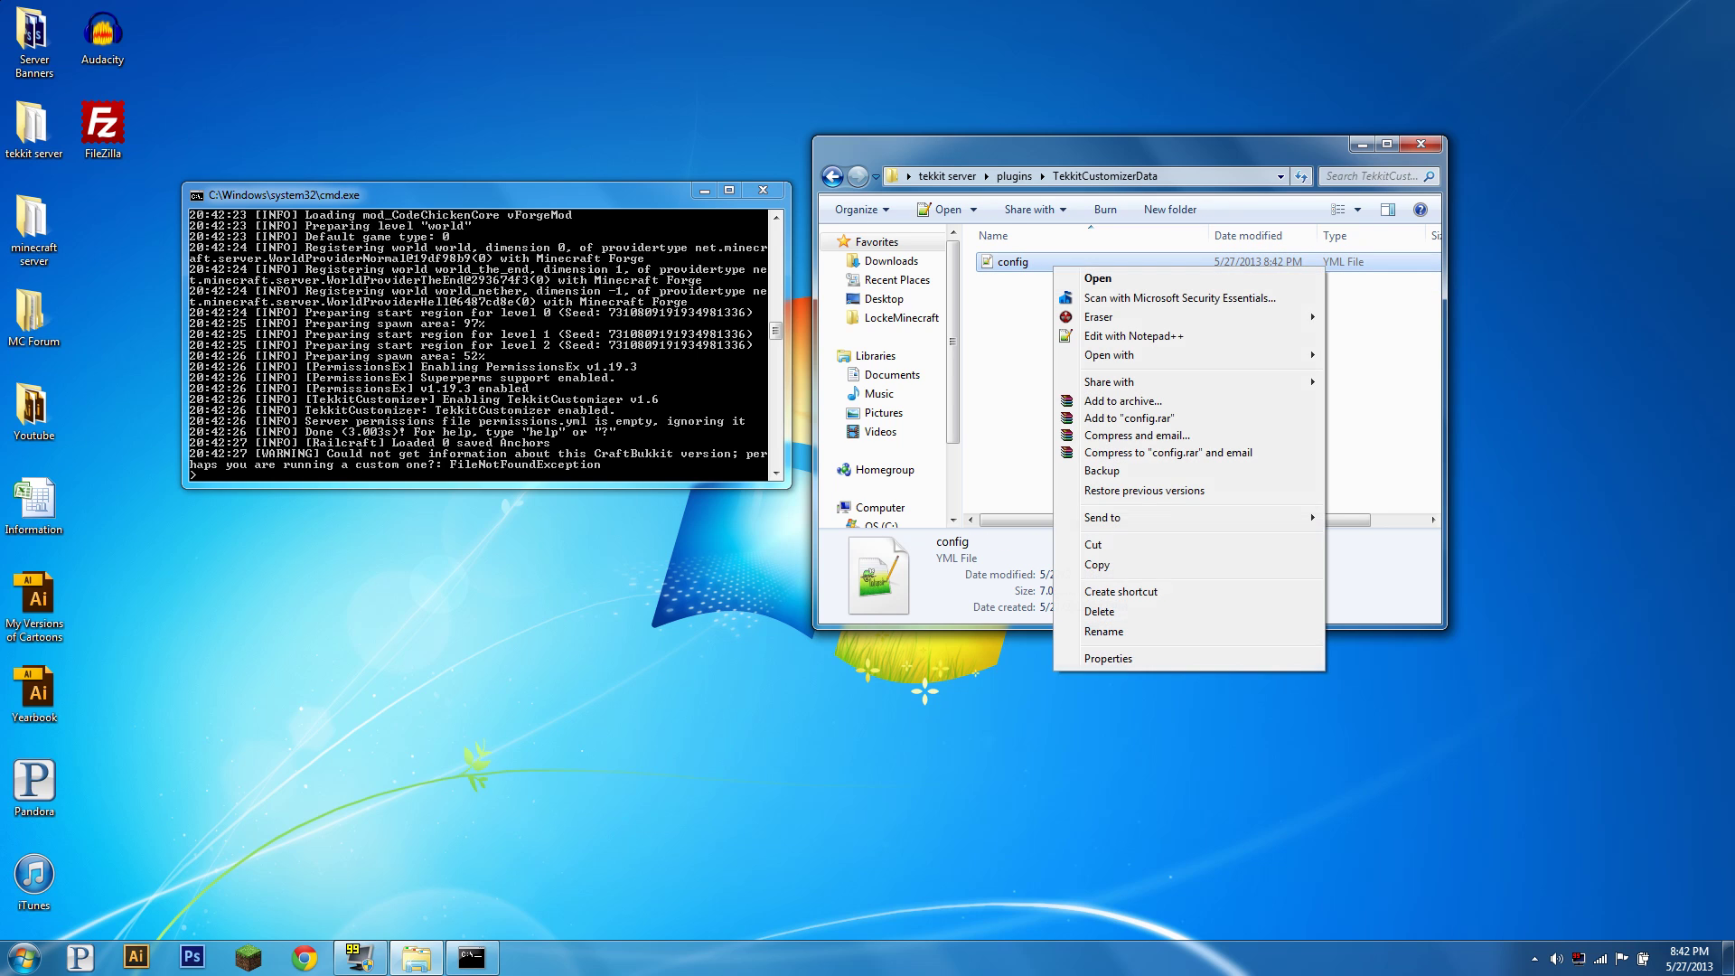
{"action": "left_click", "coordinate": [1138, 335]}
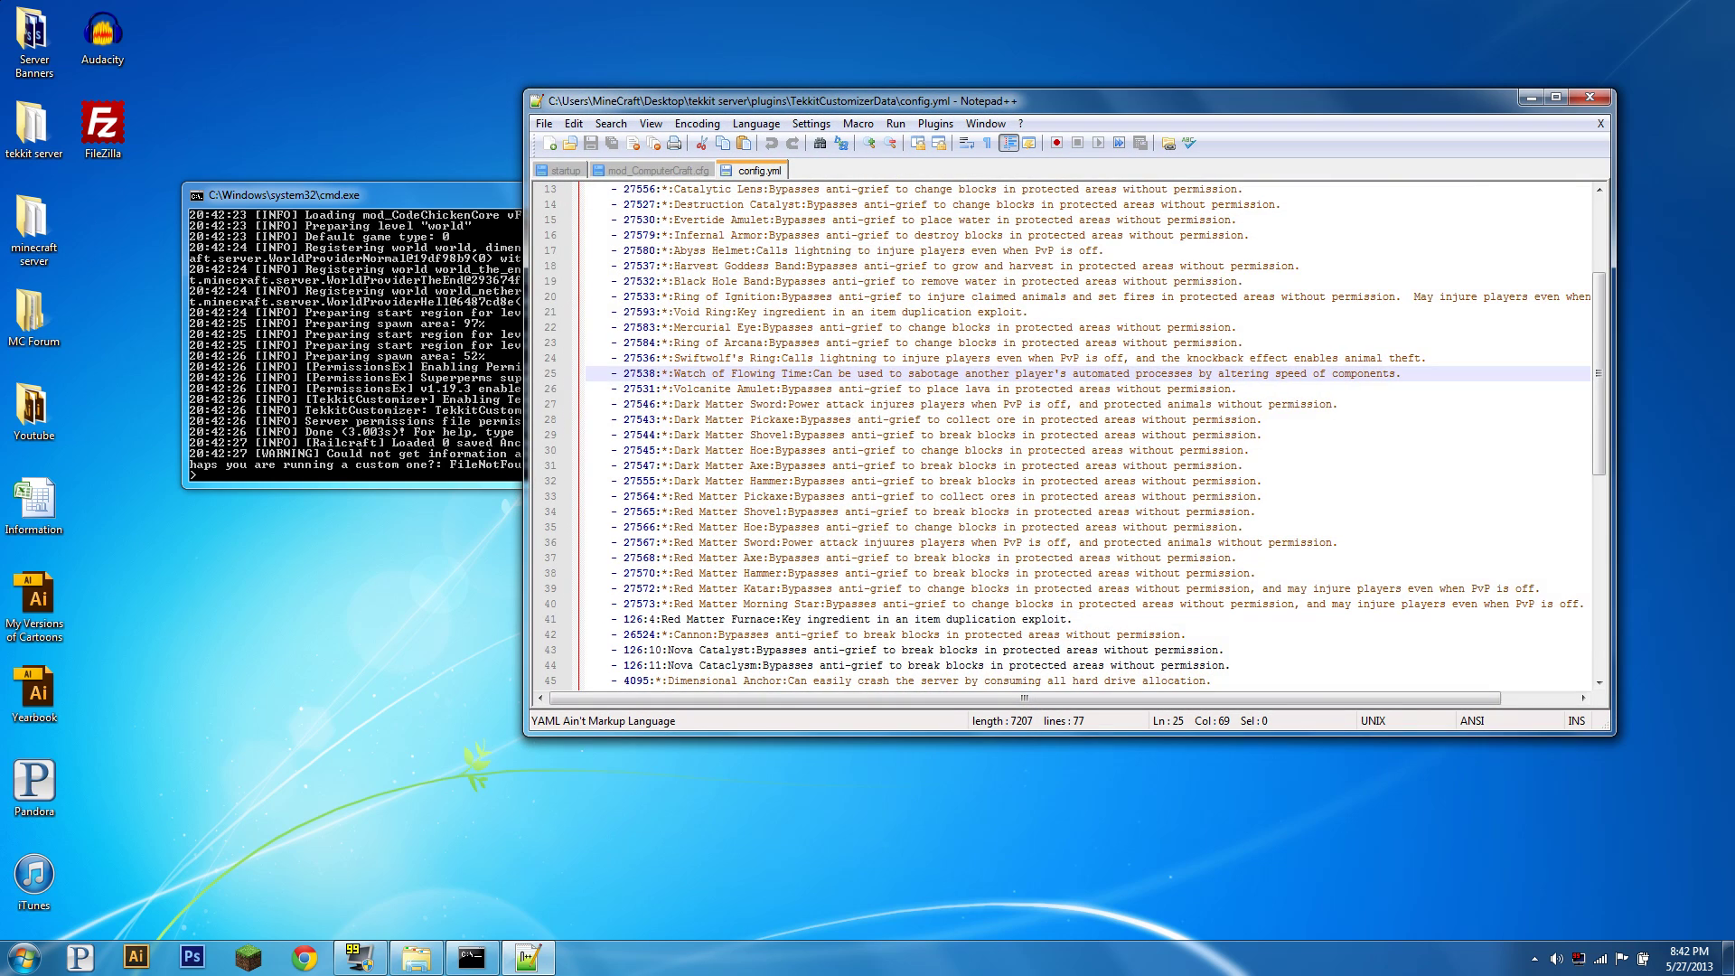
Review the ban categories in config.yml: UsageBanned, OwnershipBanned, PlacementBanned, WorldBanned and CraftingBanned
{"action": "scroll", "coordinate": [1061, 434], "scroll_direction": "up", "scroll_amount": 4}
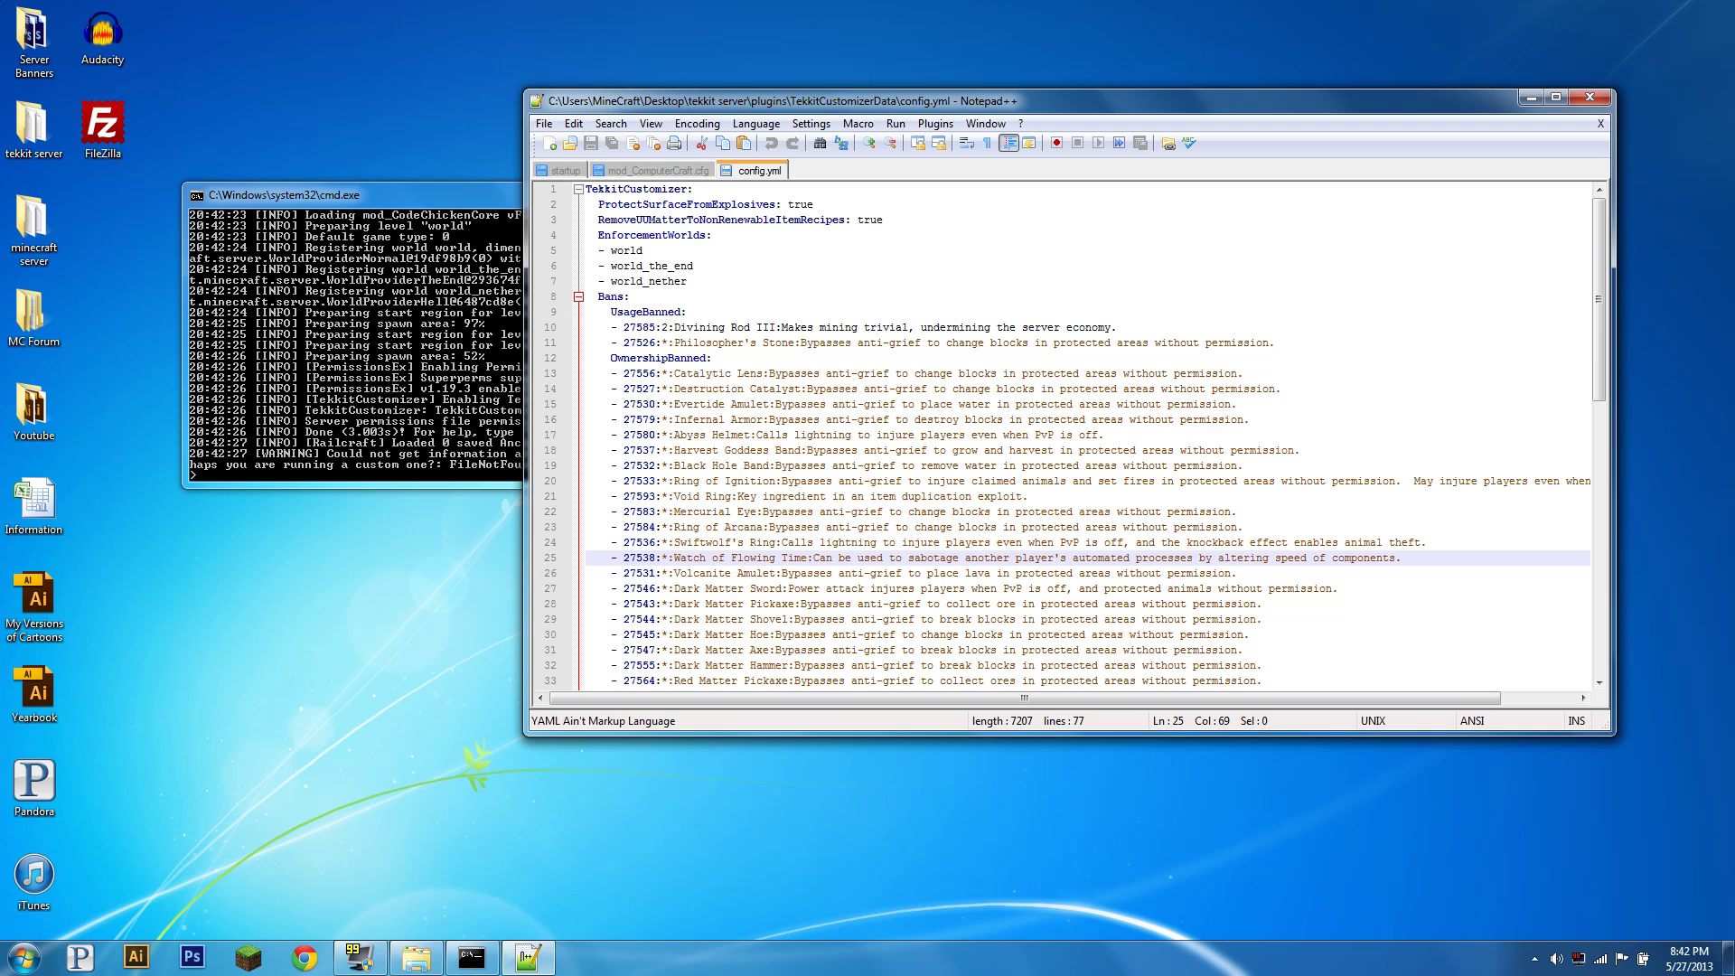
{"action": "double_click", "coordinate": [645, 312]}
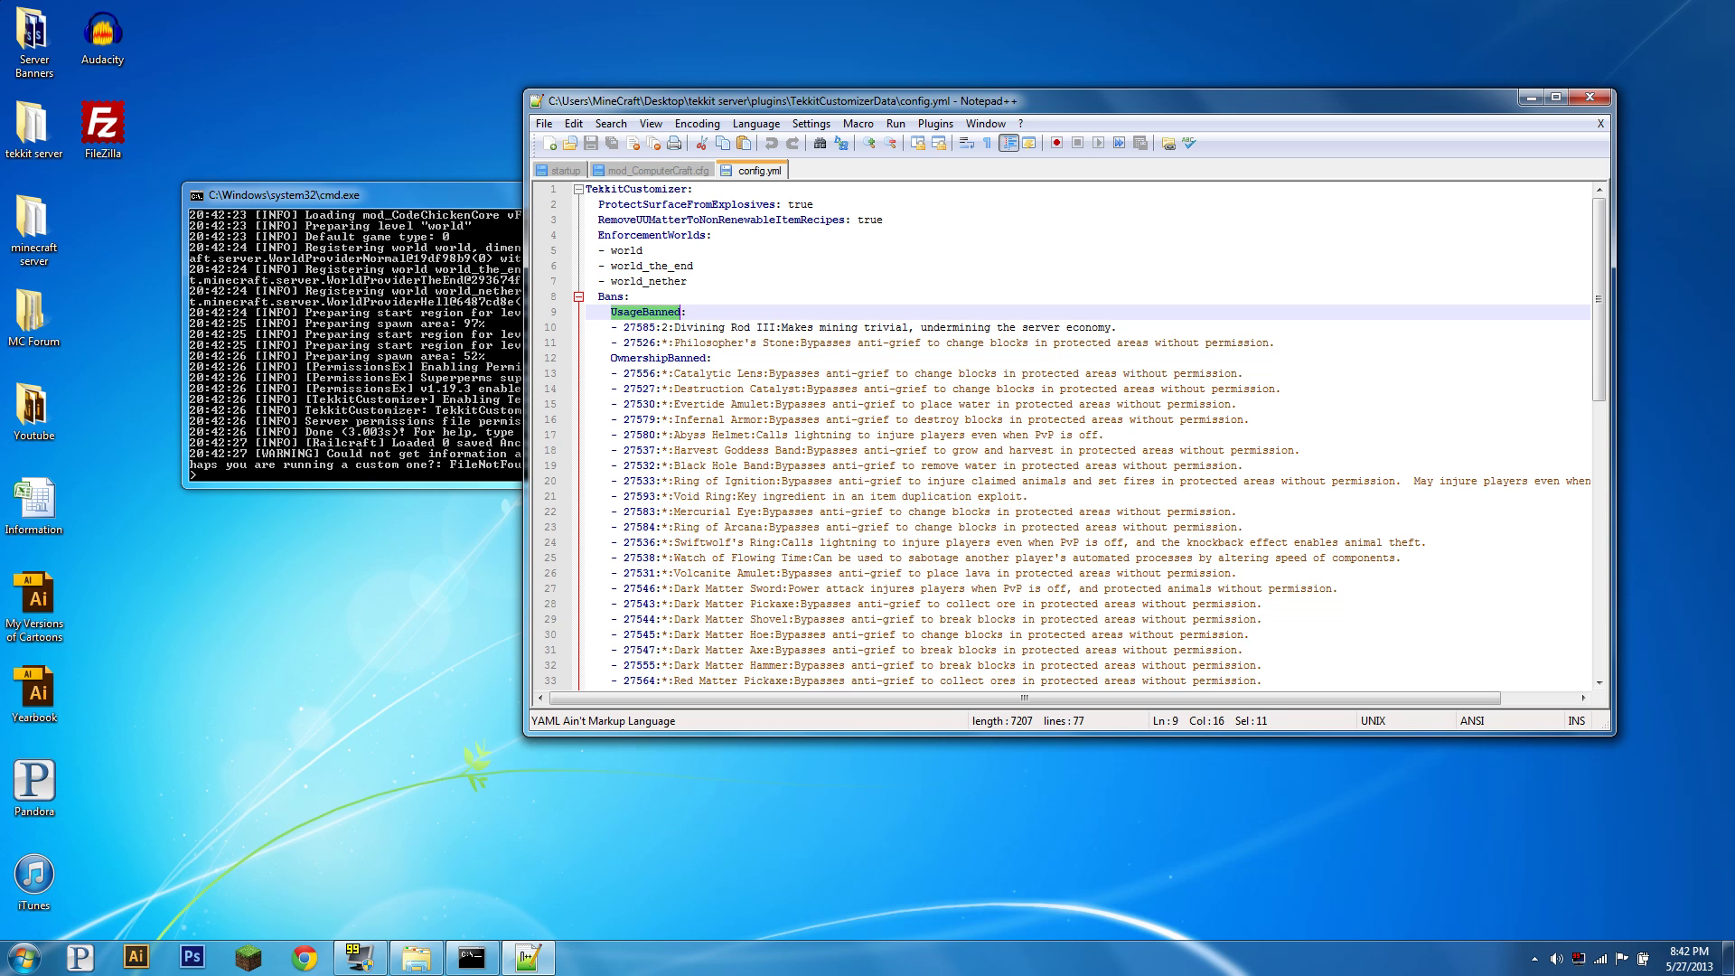
{"action": "double_click", "coordinate": [658, 358]}
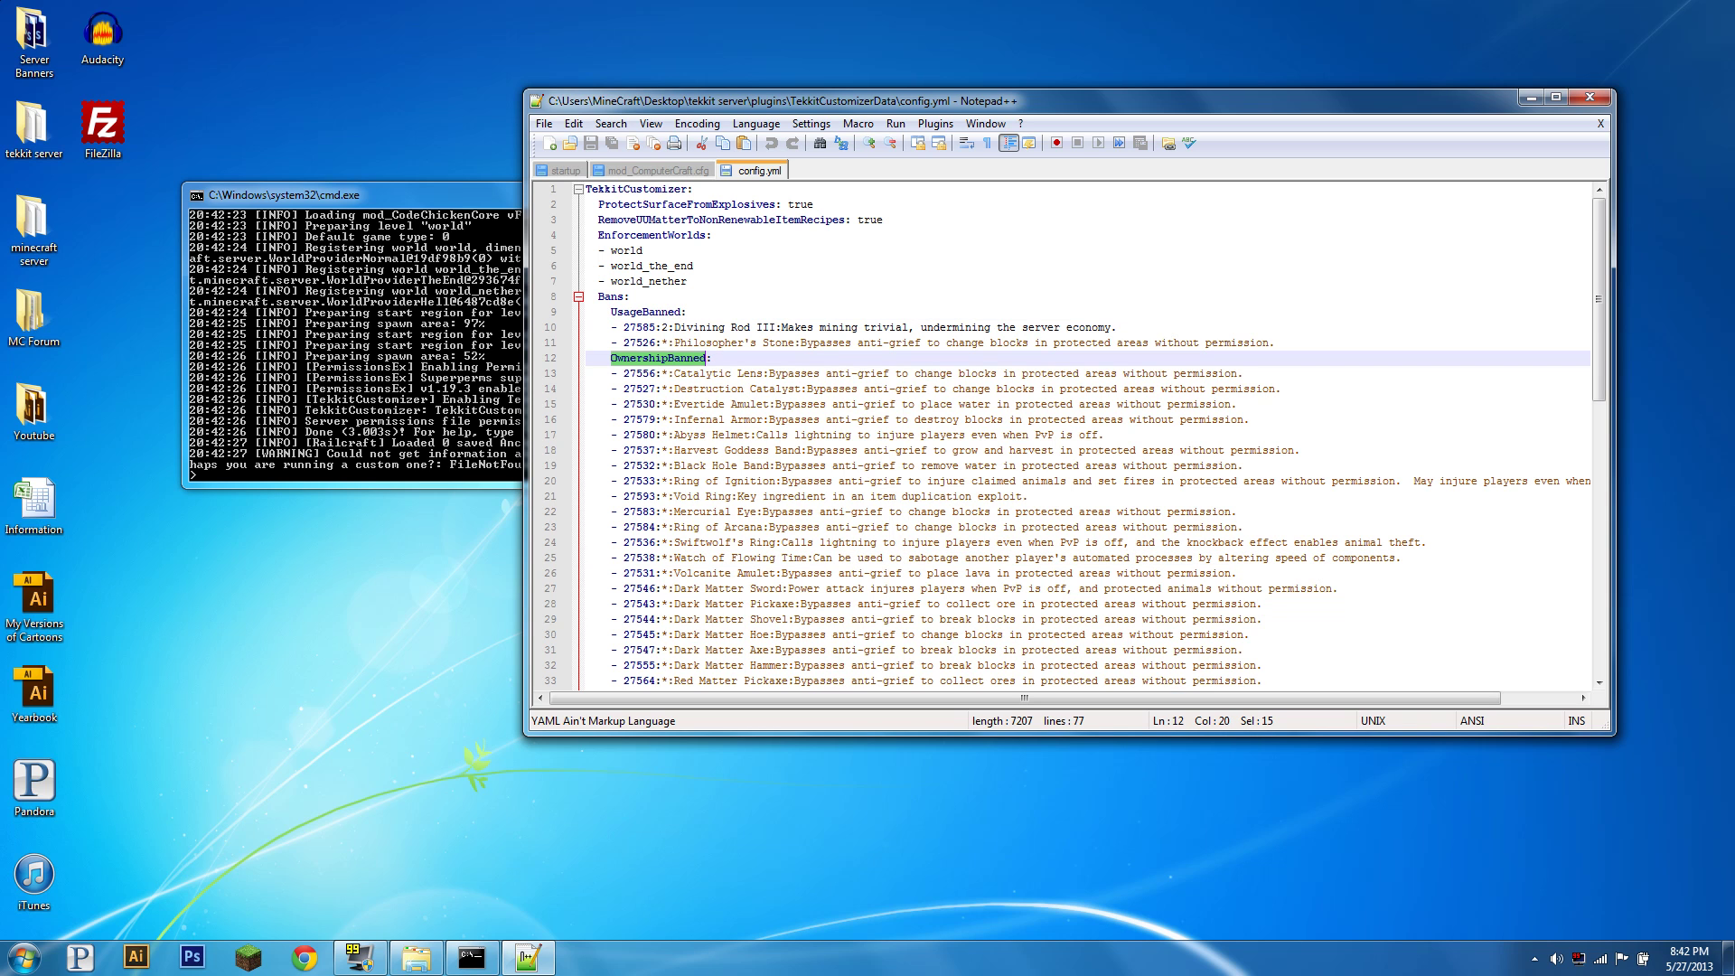
{"action": "scroll", "coordinate": [1062, 433], "scroll_direction": "down", "scroll_amount": 15}
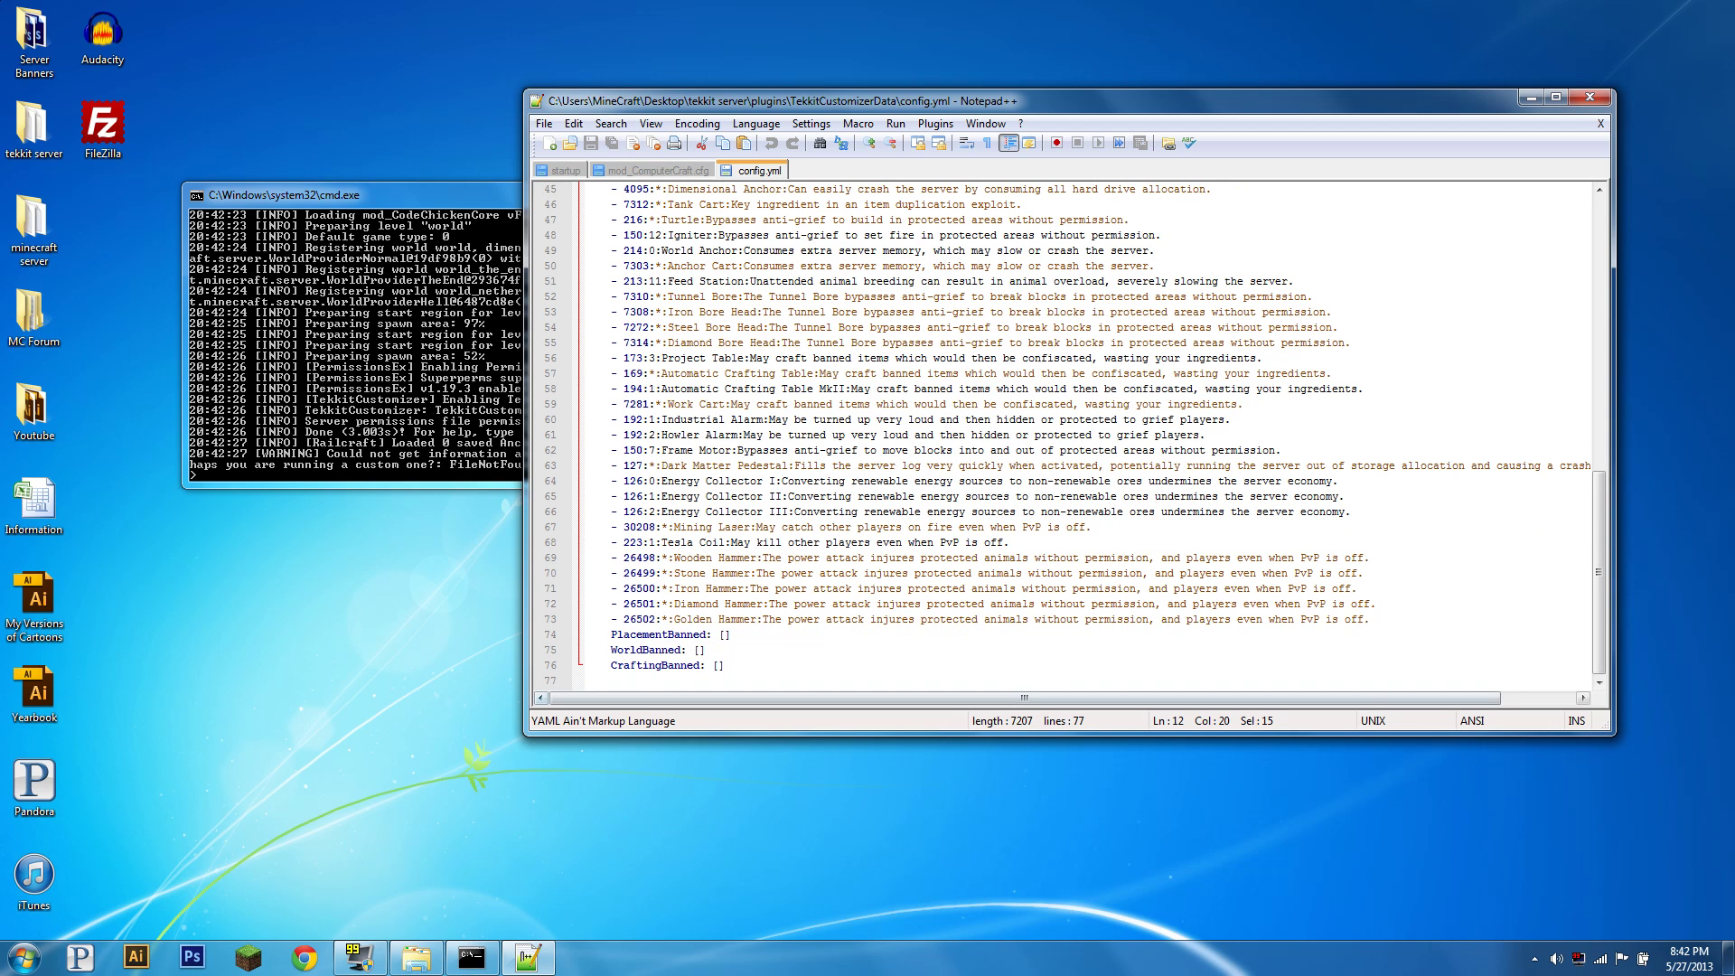
{"action": "double_click", "coordinate": [658, 634]}
{"action": "double_click", "coordinate": [645, 650]}
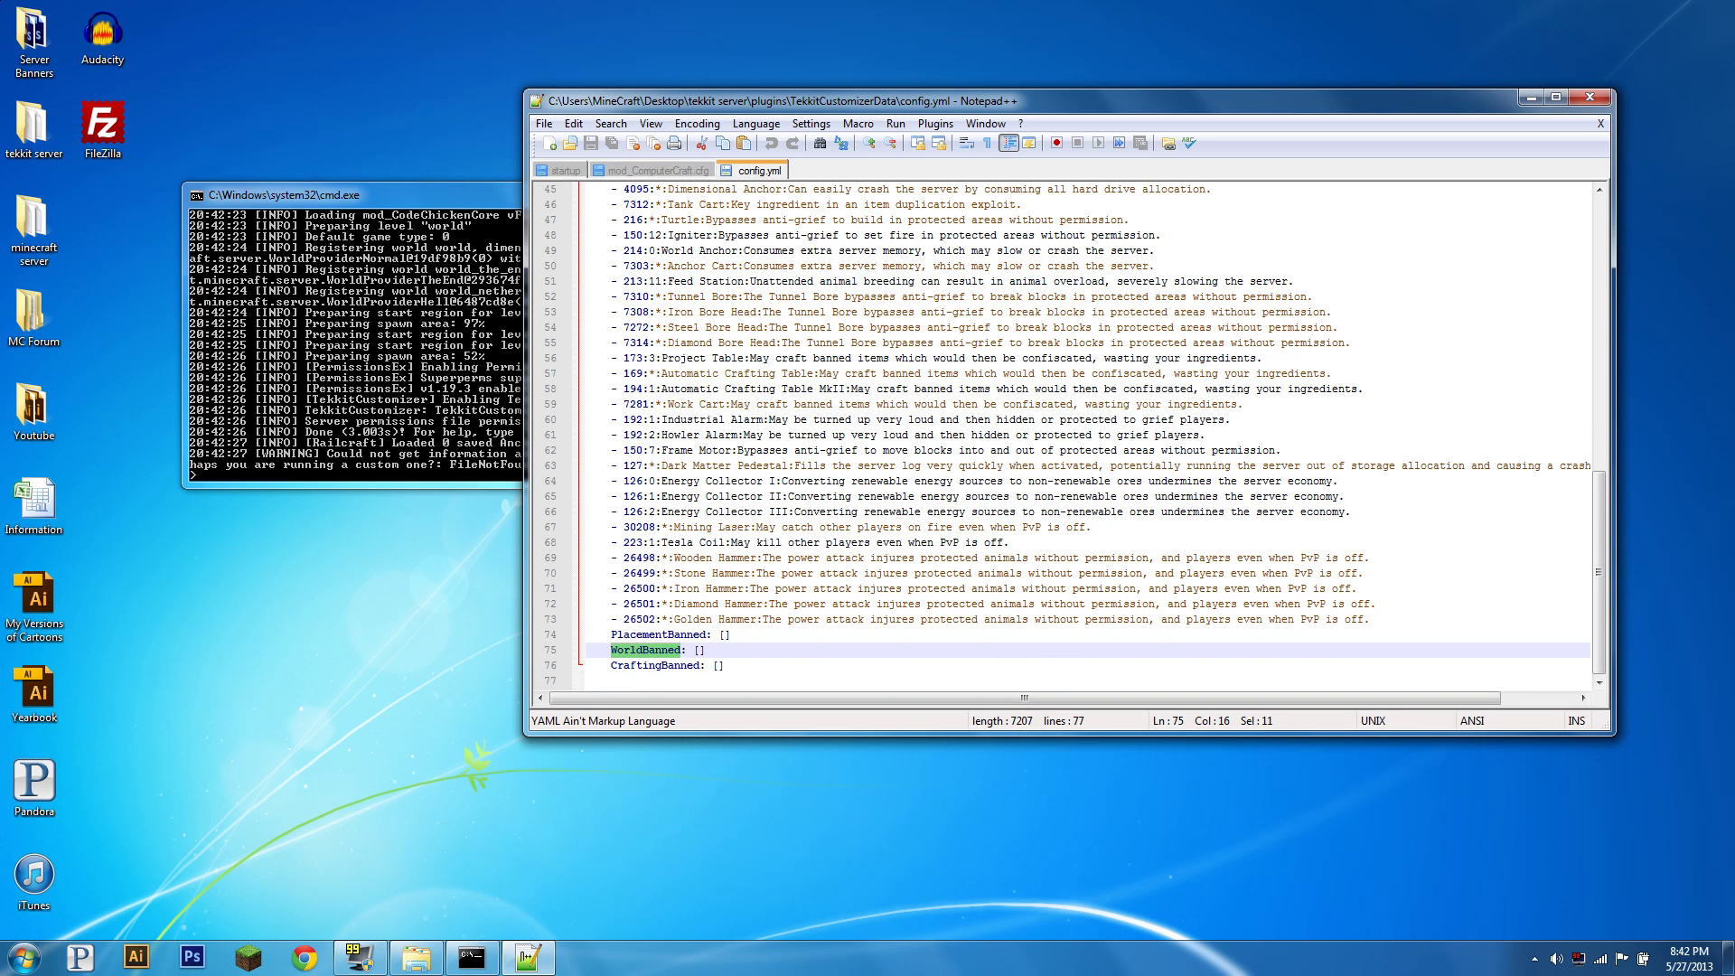
{"action": "double_click", "coordinate": [654, 665]}
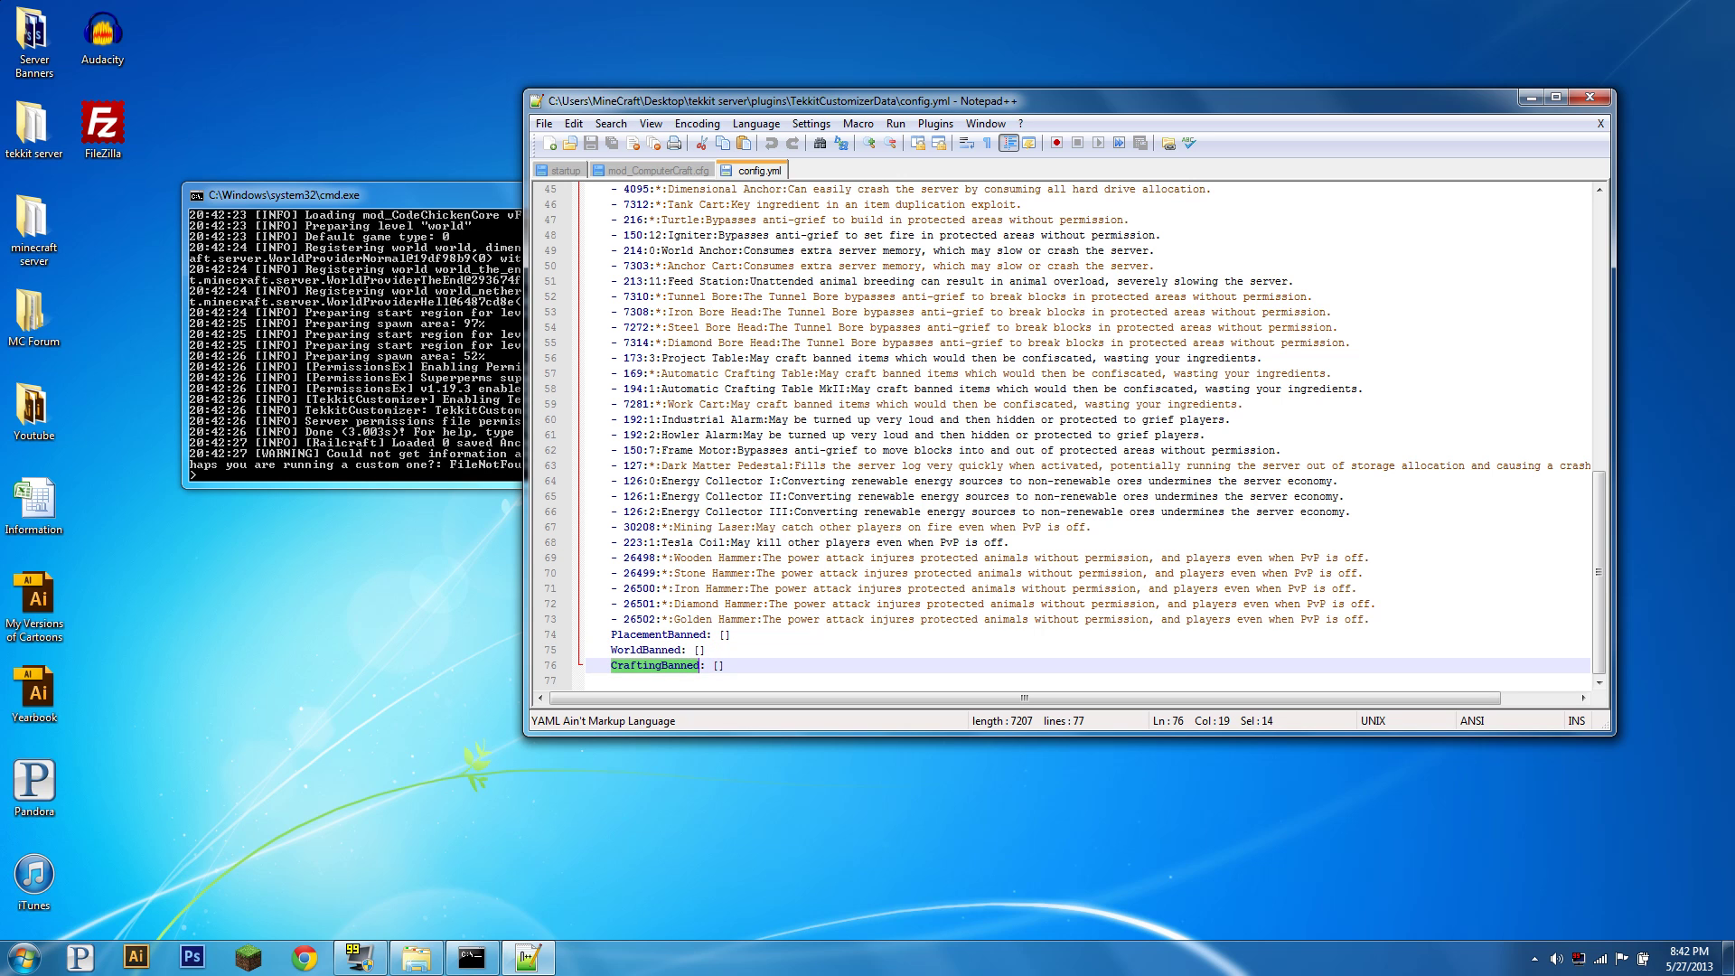
{"action": "left_click", "coordinate": [662, 665]}
{"action": "scroll", "coordinate": [661, 665], "scroll_direction": "up", "scroll_amount": 15}
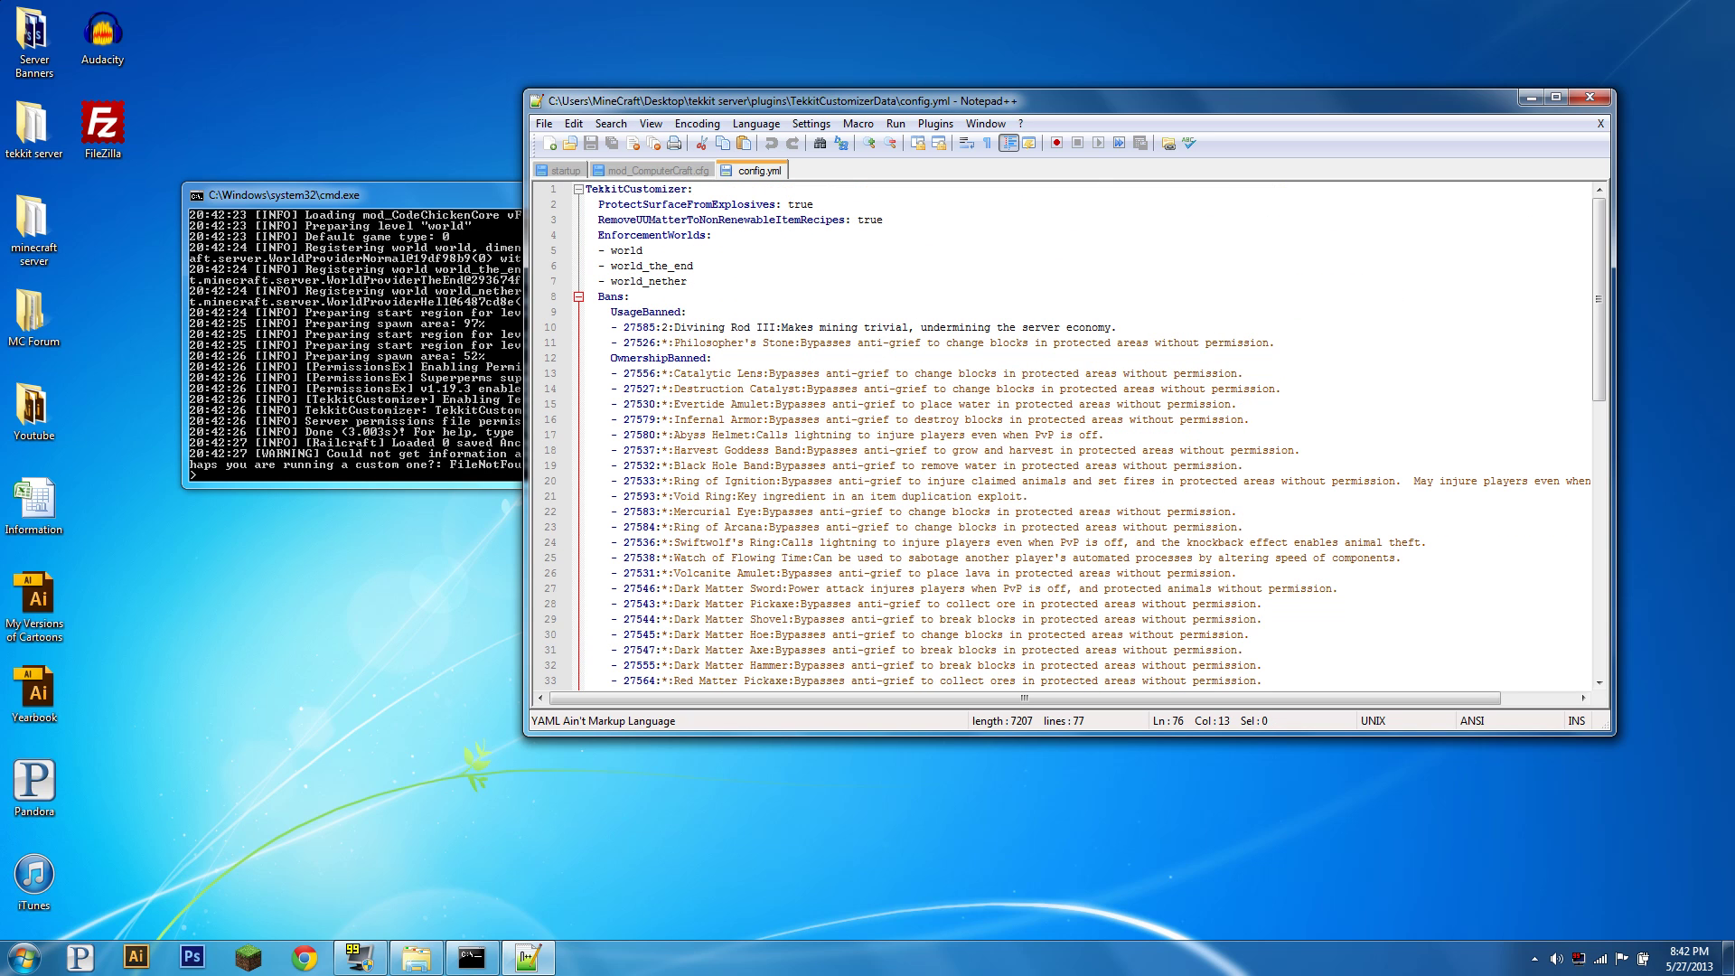
Examine the explosives protection, UU matter recipe and EnforcementWorlds settings, plus the Divining Rod III and Philosopher's Stone entries under UsageBanned
{"action": "left_click_drag", "start_coordinate": [687, 281], "coordinate": [586, 204]}
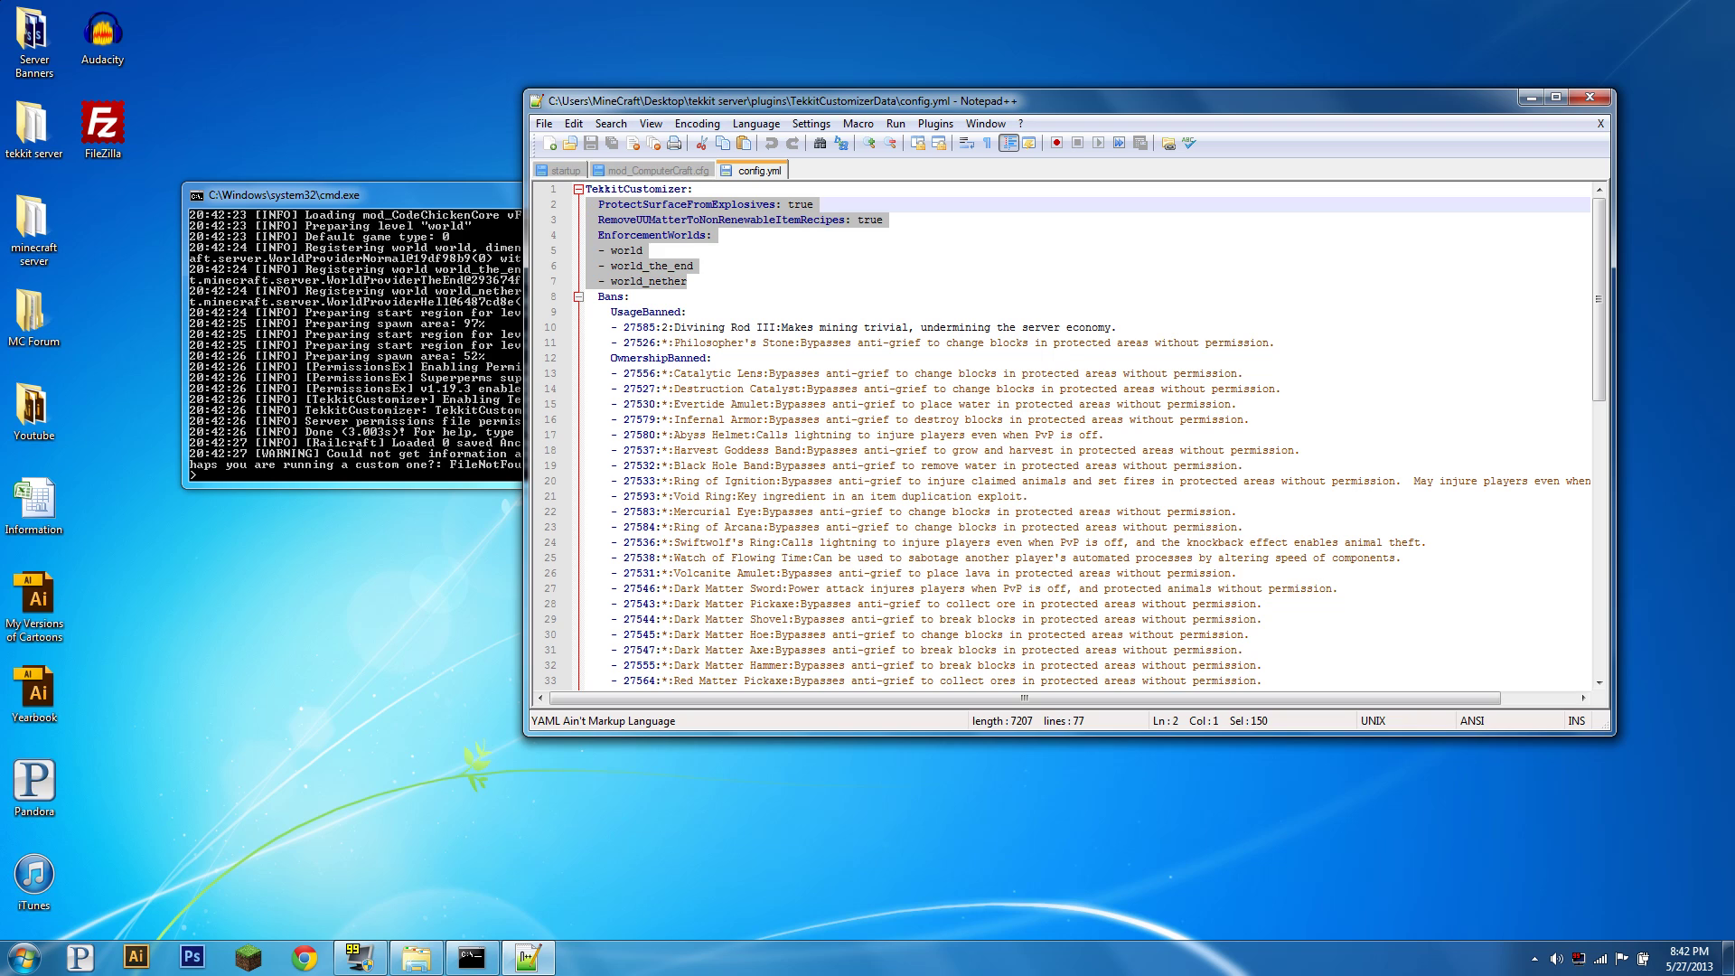
{"action": "double_click", "coordinate": [686, 204]}
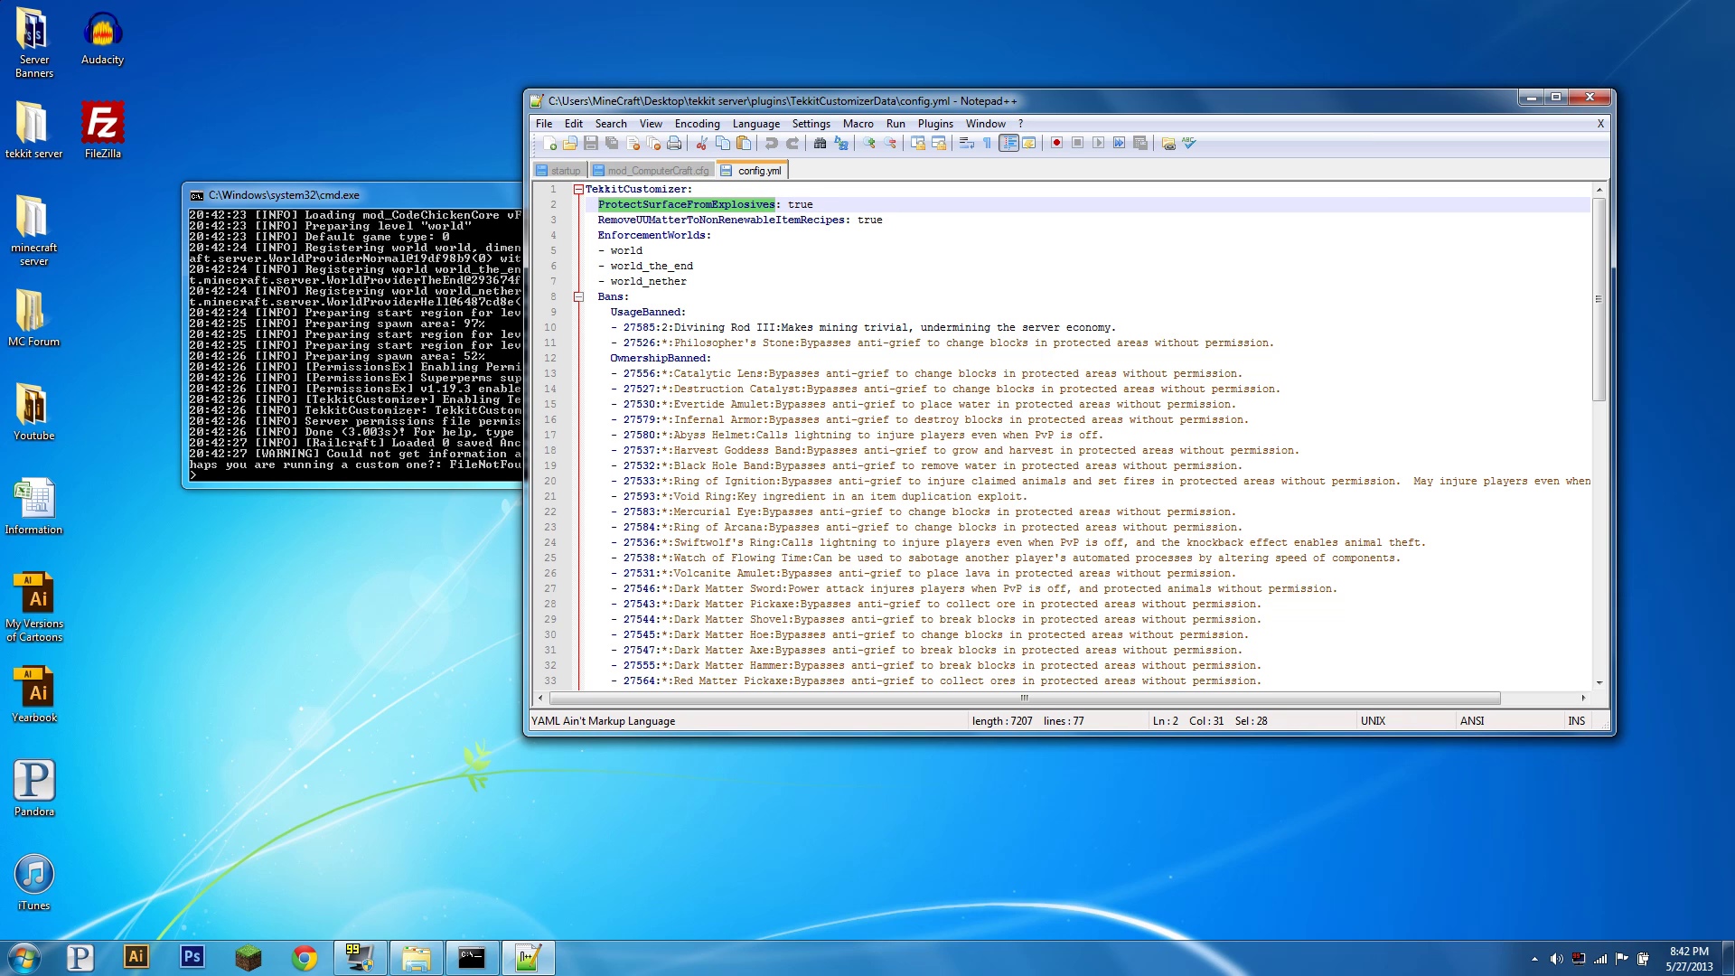
{"action": "double_click", "coordinate": [809, 204]}
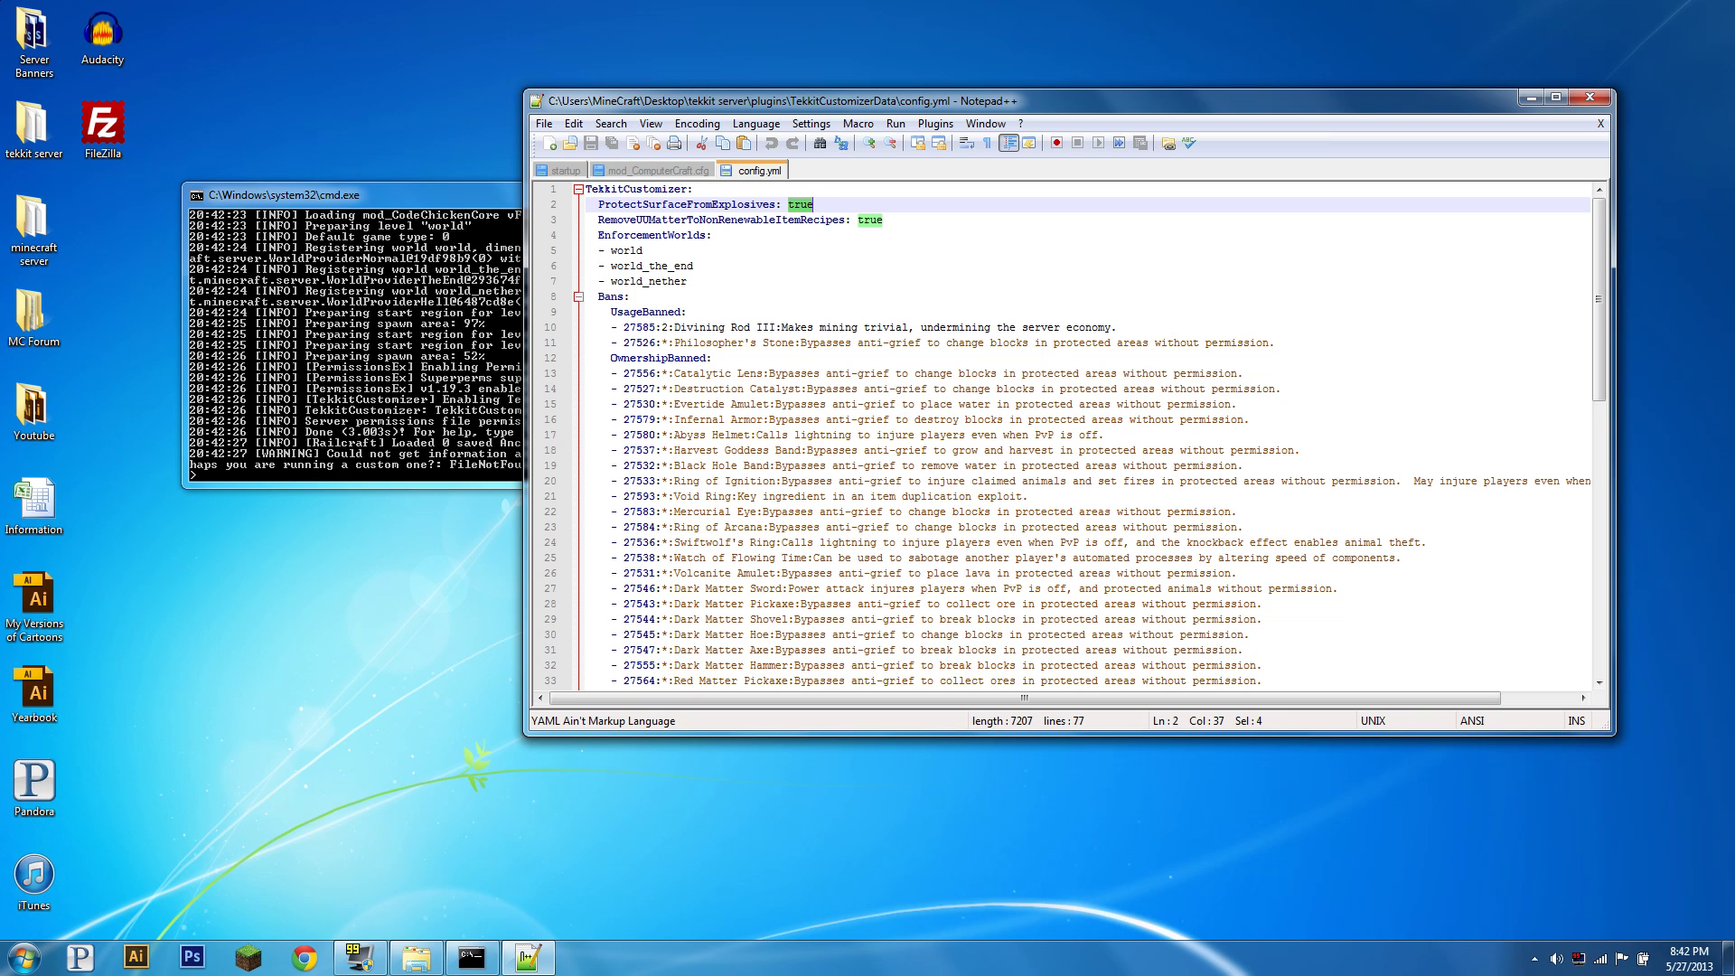
{"action": "double_click", "coordinate": [840, 220]}
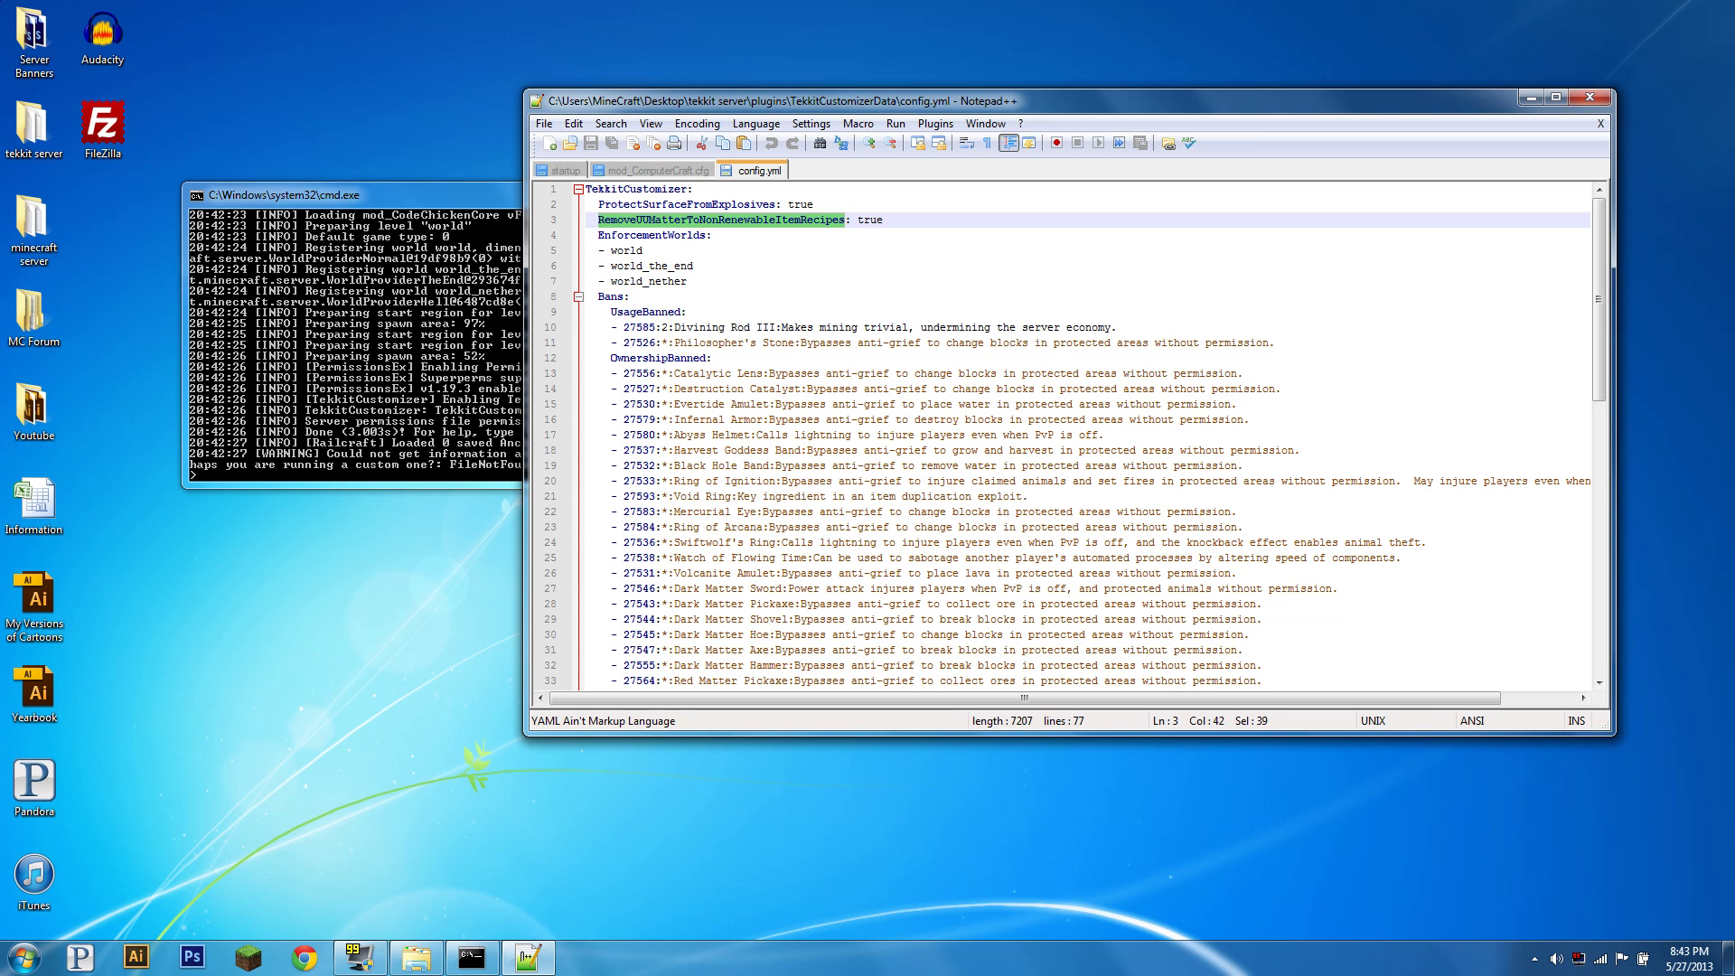
{"action": "left_click", "coordinate": [681, 219]}
{"action": "left_click_drag", "start_coordinate": [688, 281], "coordinate": [586, 281]}
{"action": "left_click", "coordinate": [598, 281]}
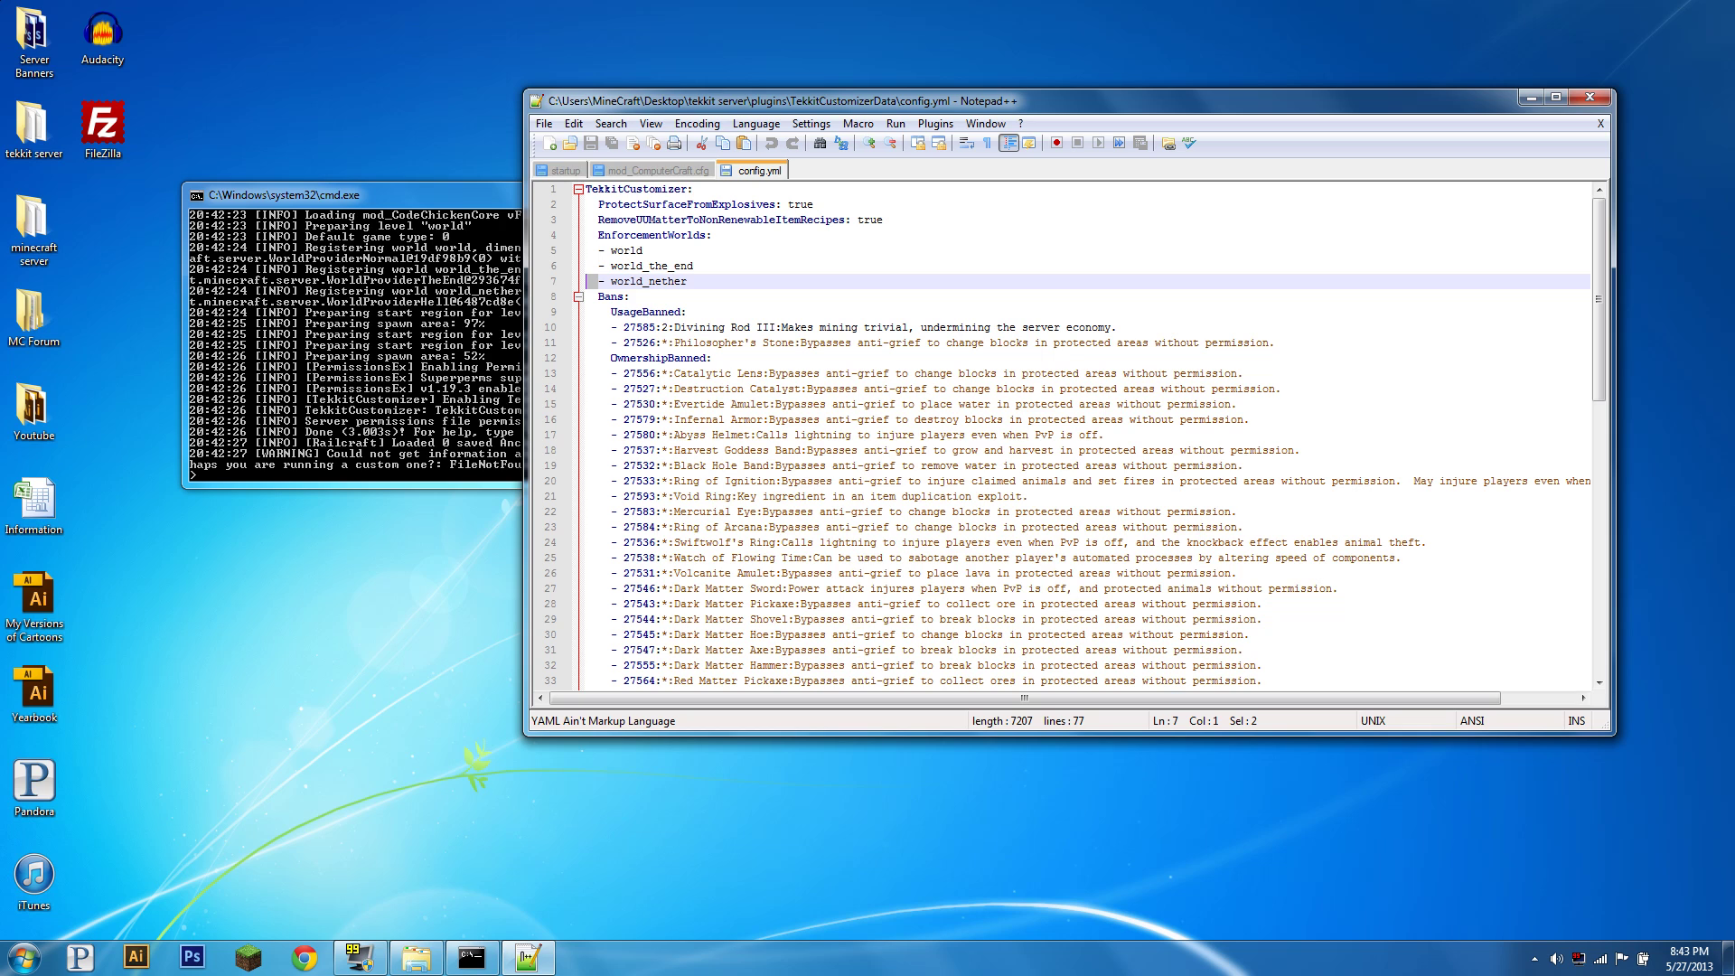
{"action": "left_click", "coordinate": [687, 281]}
{"action": "triple_click", "coordinate": [639, 327]}
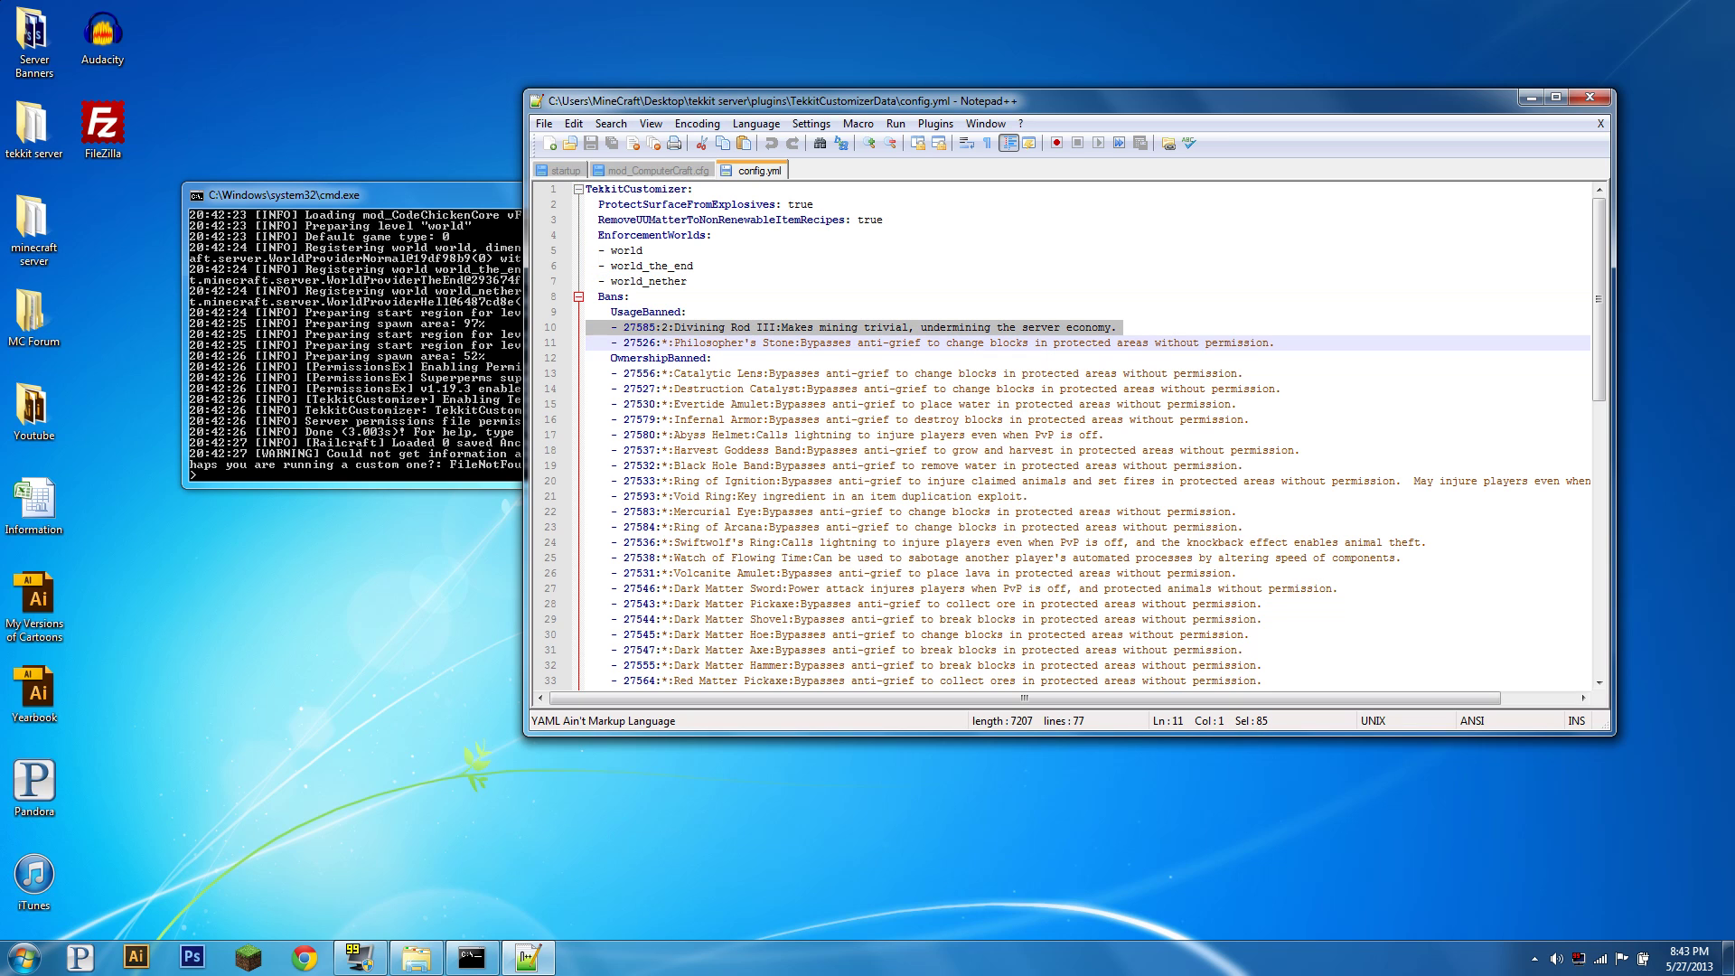
{"action": "key", "text": "Home"}
{"action": "key", "text": "Home"}
{"action": "key", "text": "shift+Down"}
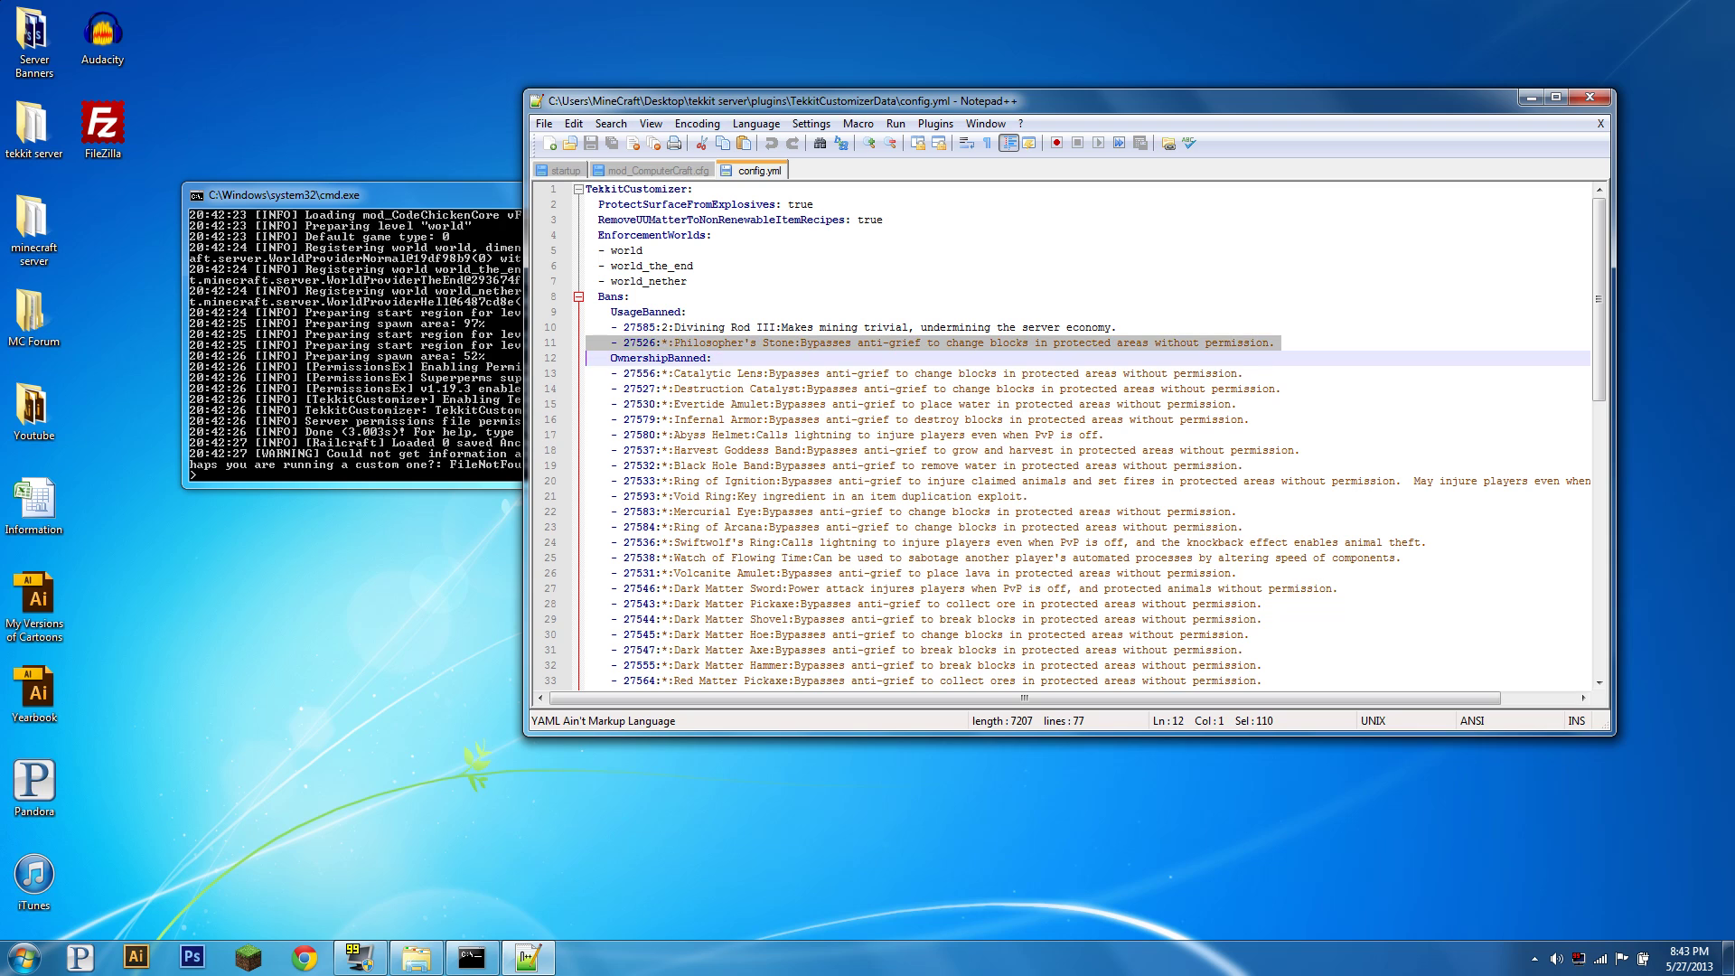
Delete the world_nether entry and its line from the EnforcementWorlds list
{"action": "double_click", "coordinate": [648, 281]}
{"action": "key", "text": "BackSpace"}
{"action": "key", "text": "BackSpace"}
{"action": "key", "text": "BackSpace"}
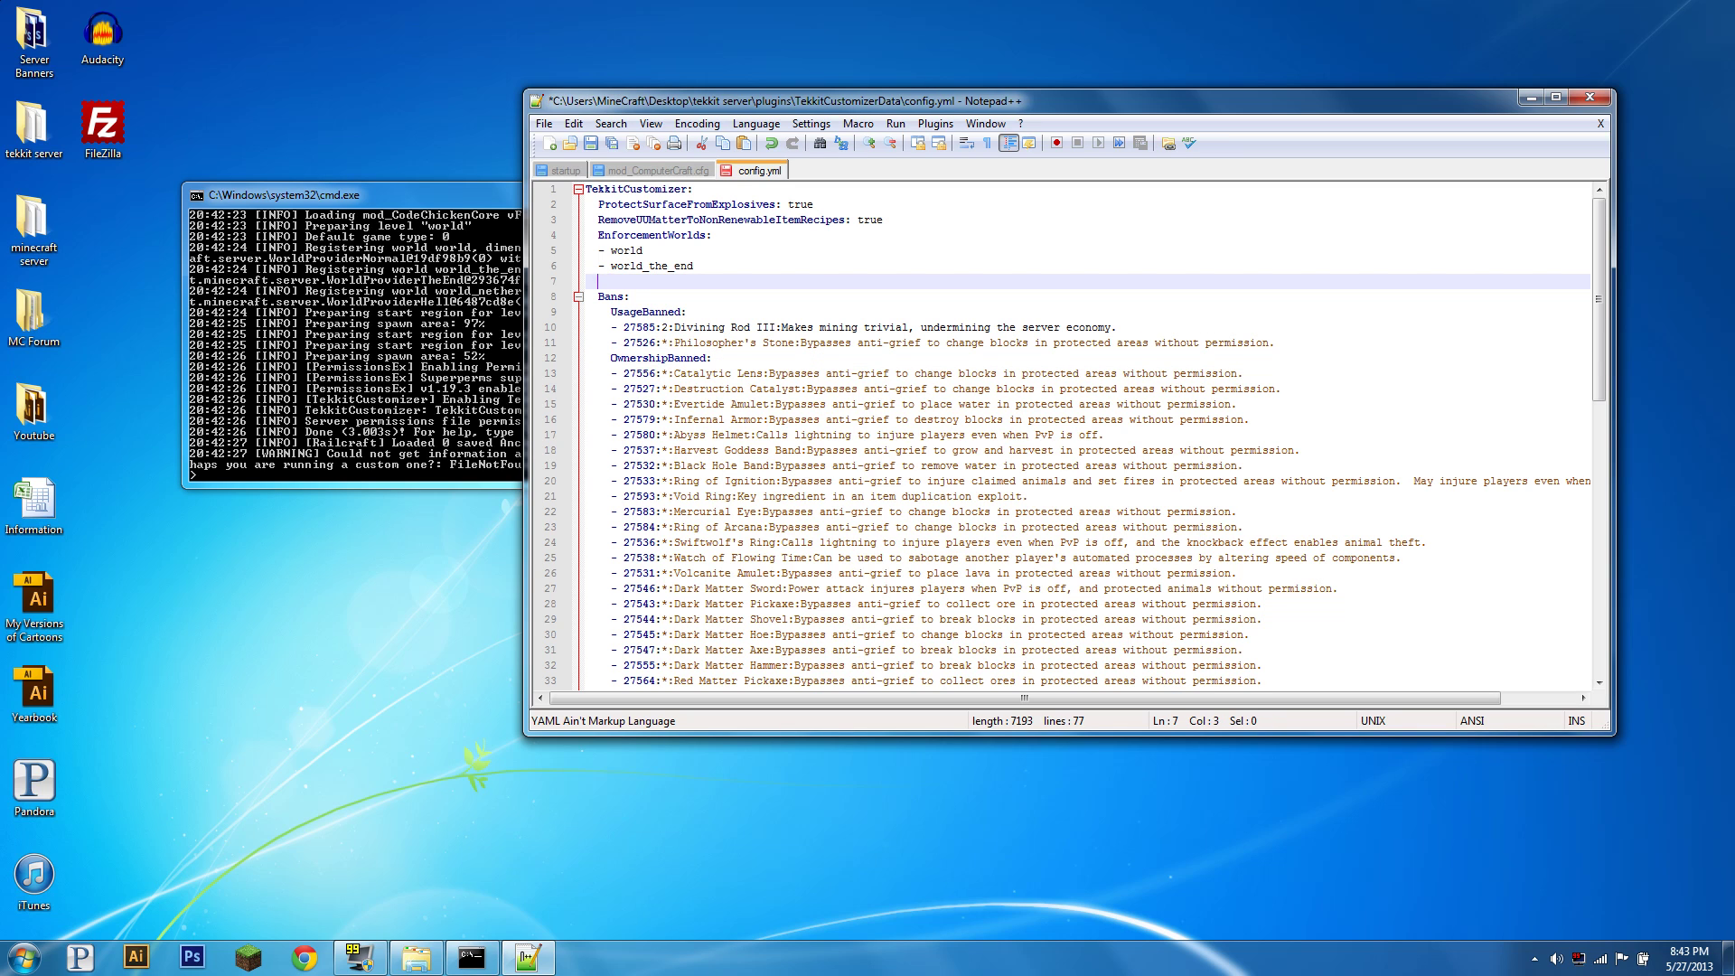
{"action": "key", "text": "BackSpace"}
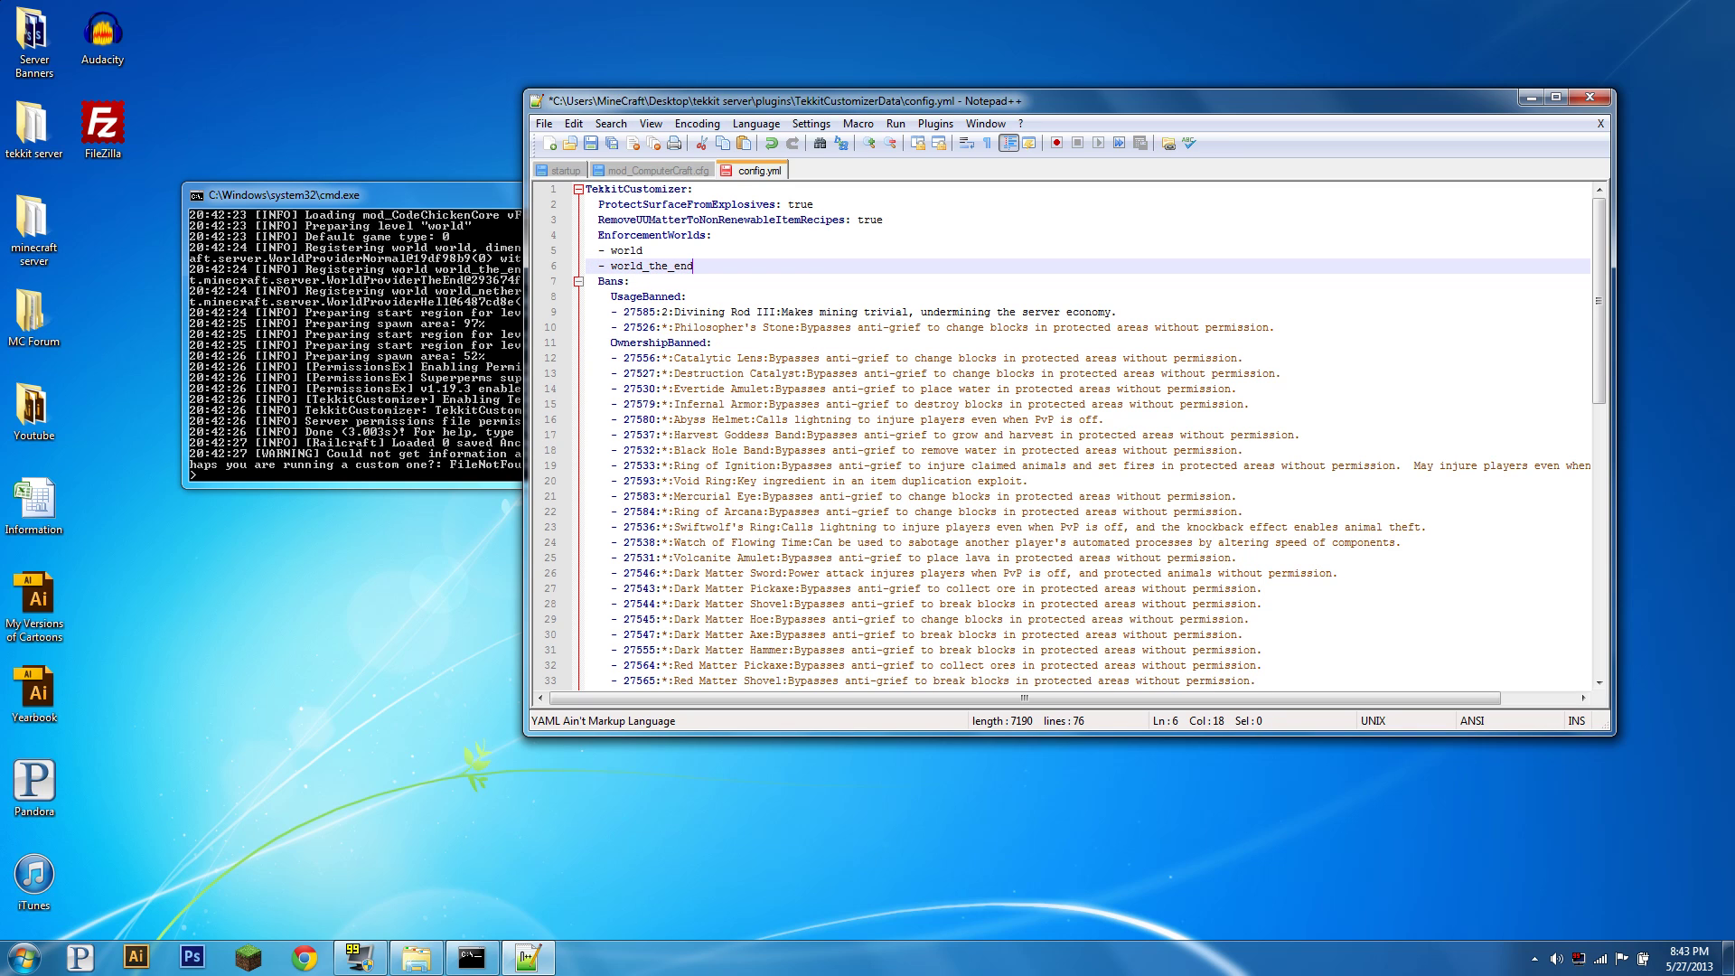
Add the entry "- 250:*:Buildcraft machines are too epic" below the Philosopher's Stone line in the UsageBanned list
{"action": "double_click", "coordinate": [611, 281]}
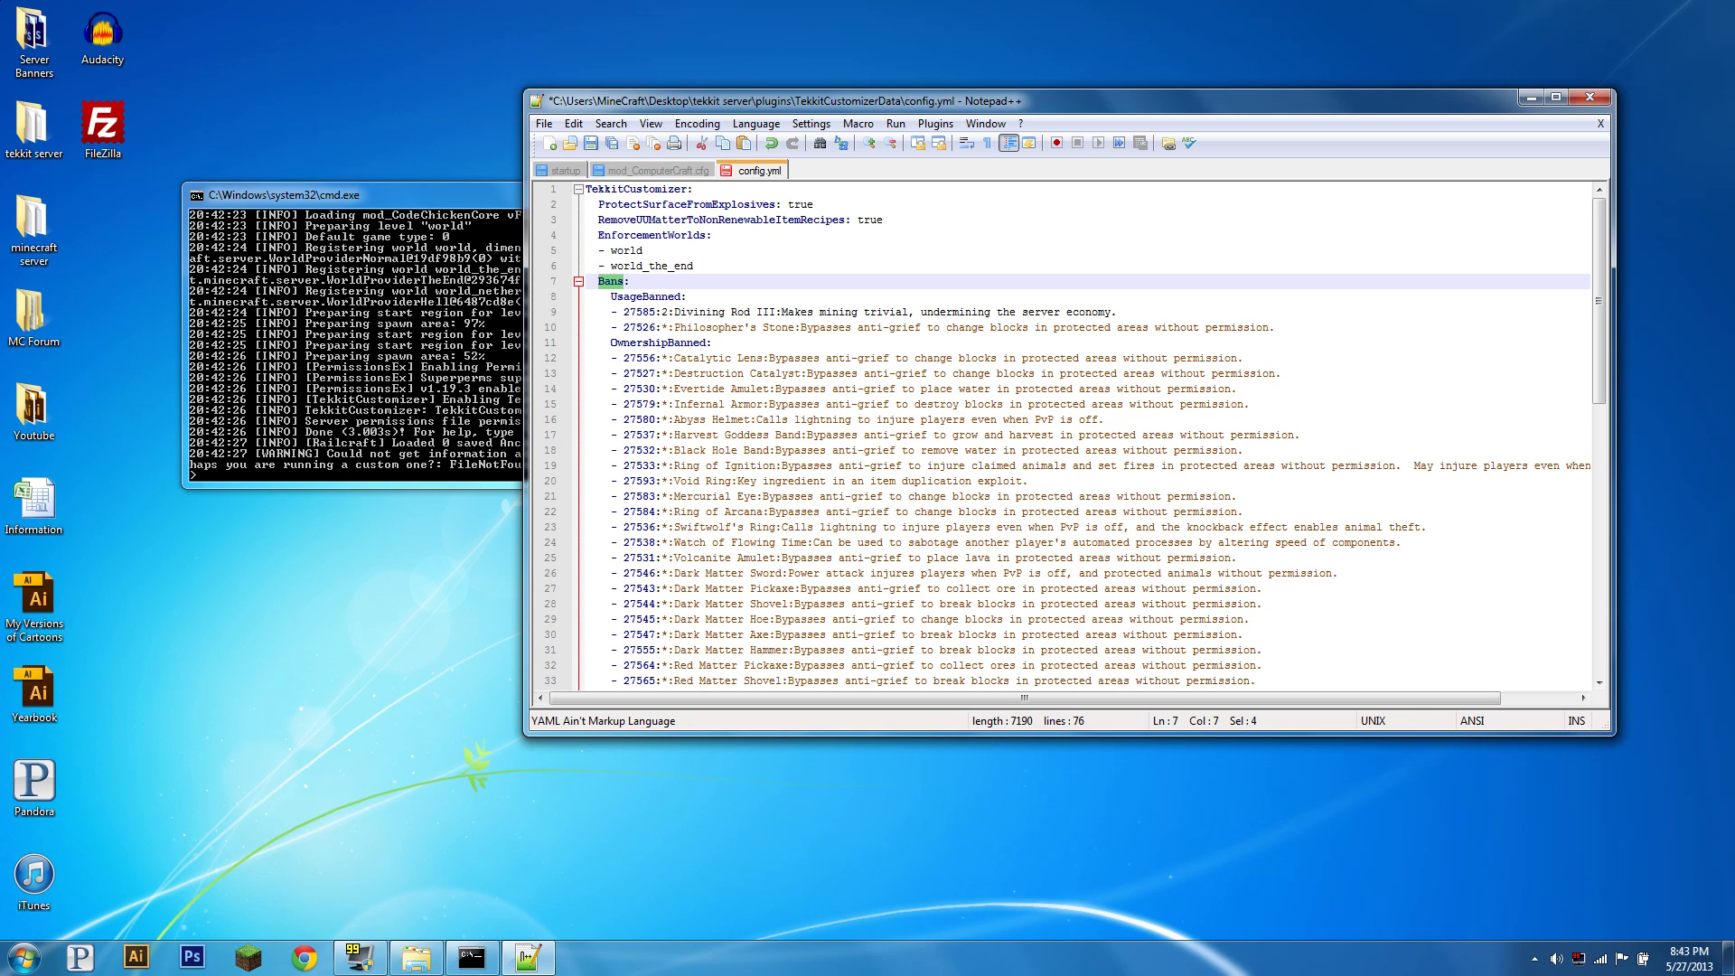
{"action": "double_click", "coordinate": [645, 297]}
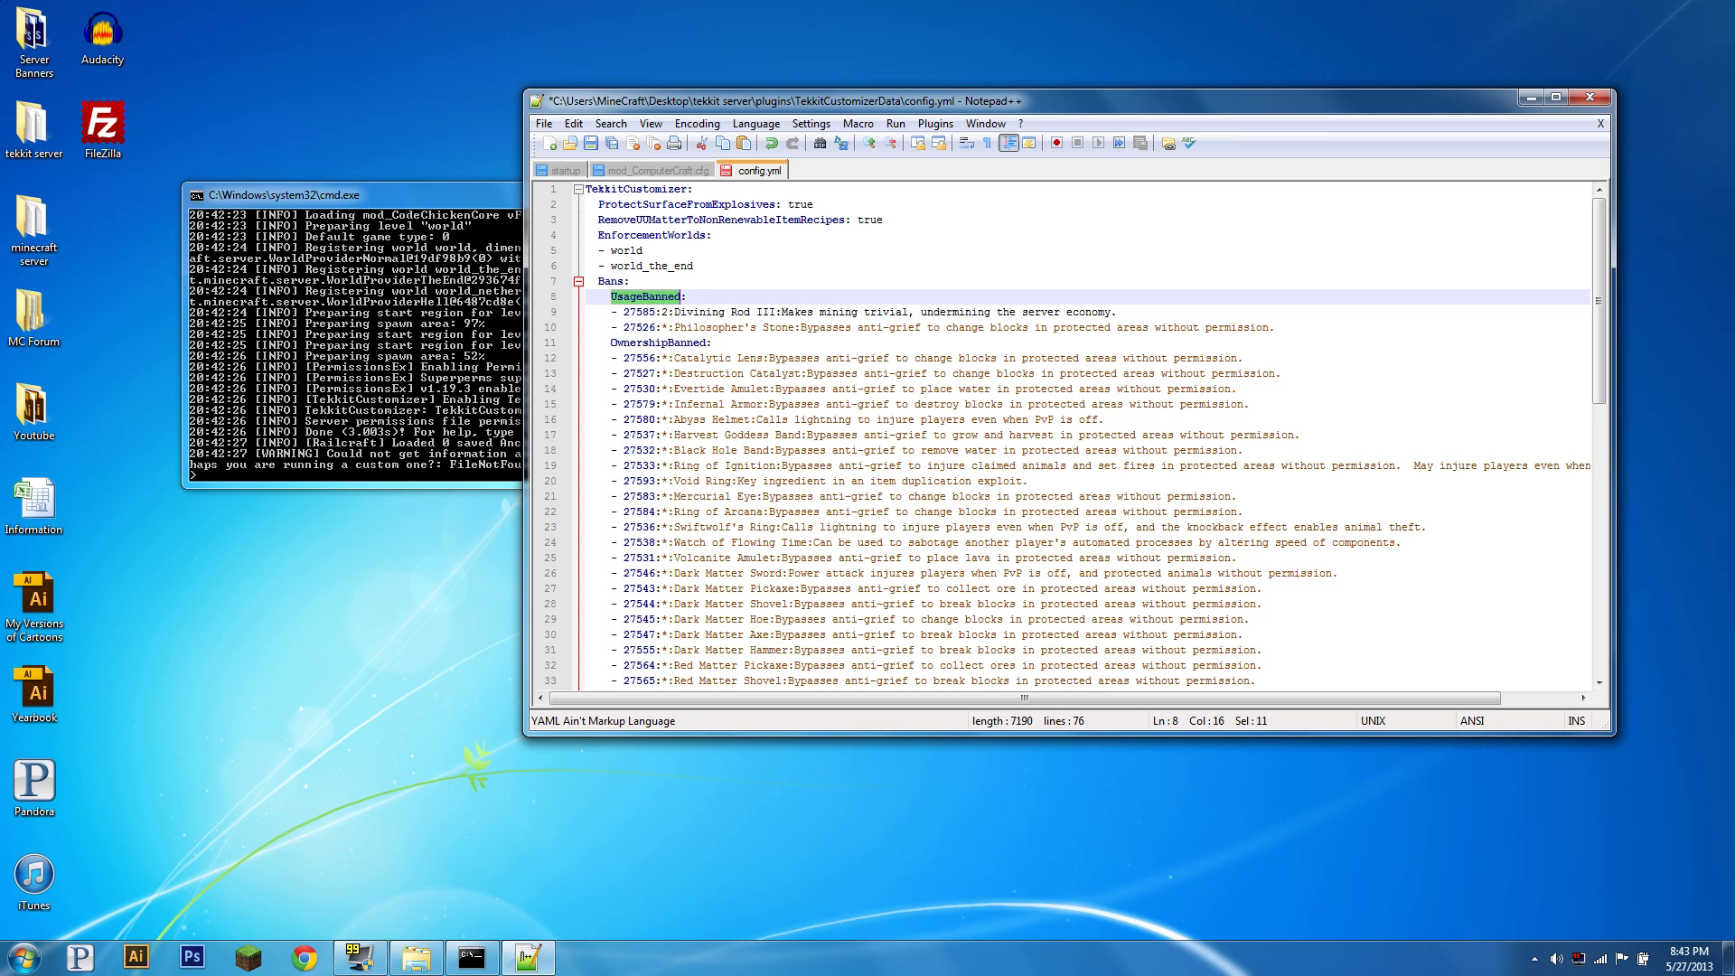
{"action": "triple_click", "coordinate": [645, 327]}
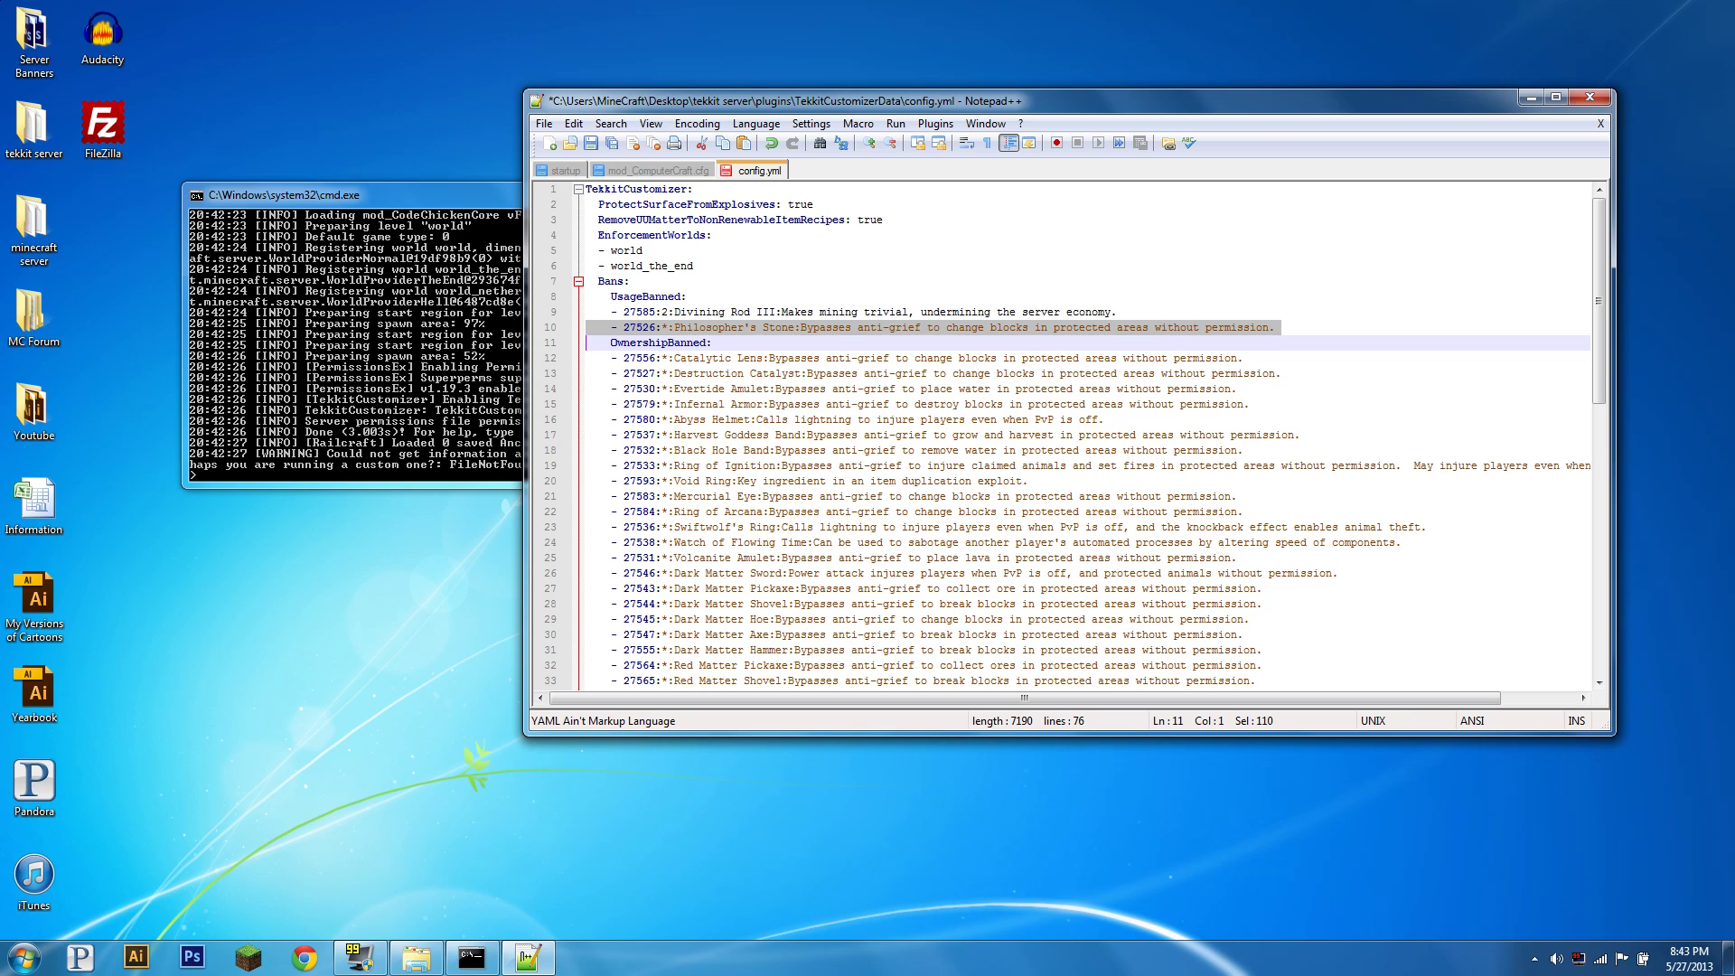
{"action": "left_click", "coordinate": [1117, 312]}
{"action": "left_click_drag", "start_coordinate": [1275, 327], "coordinate": [586, 327]}
{"action": "key", "text": "End"}
{"action": "key", "text": "Return"}
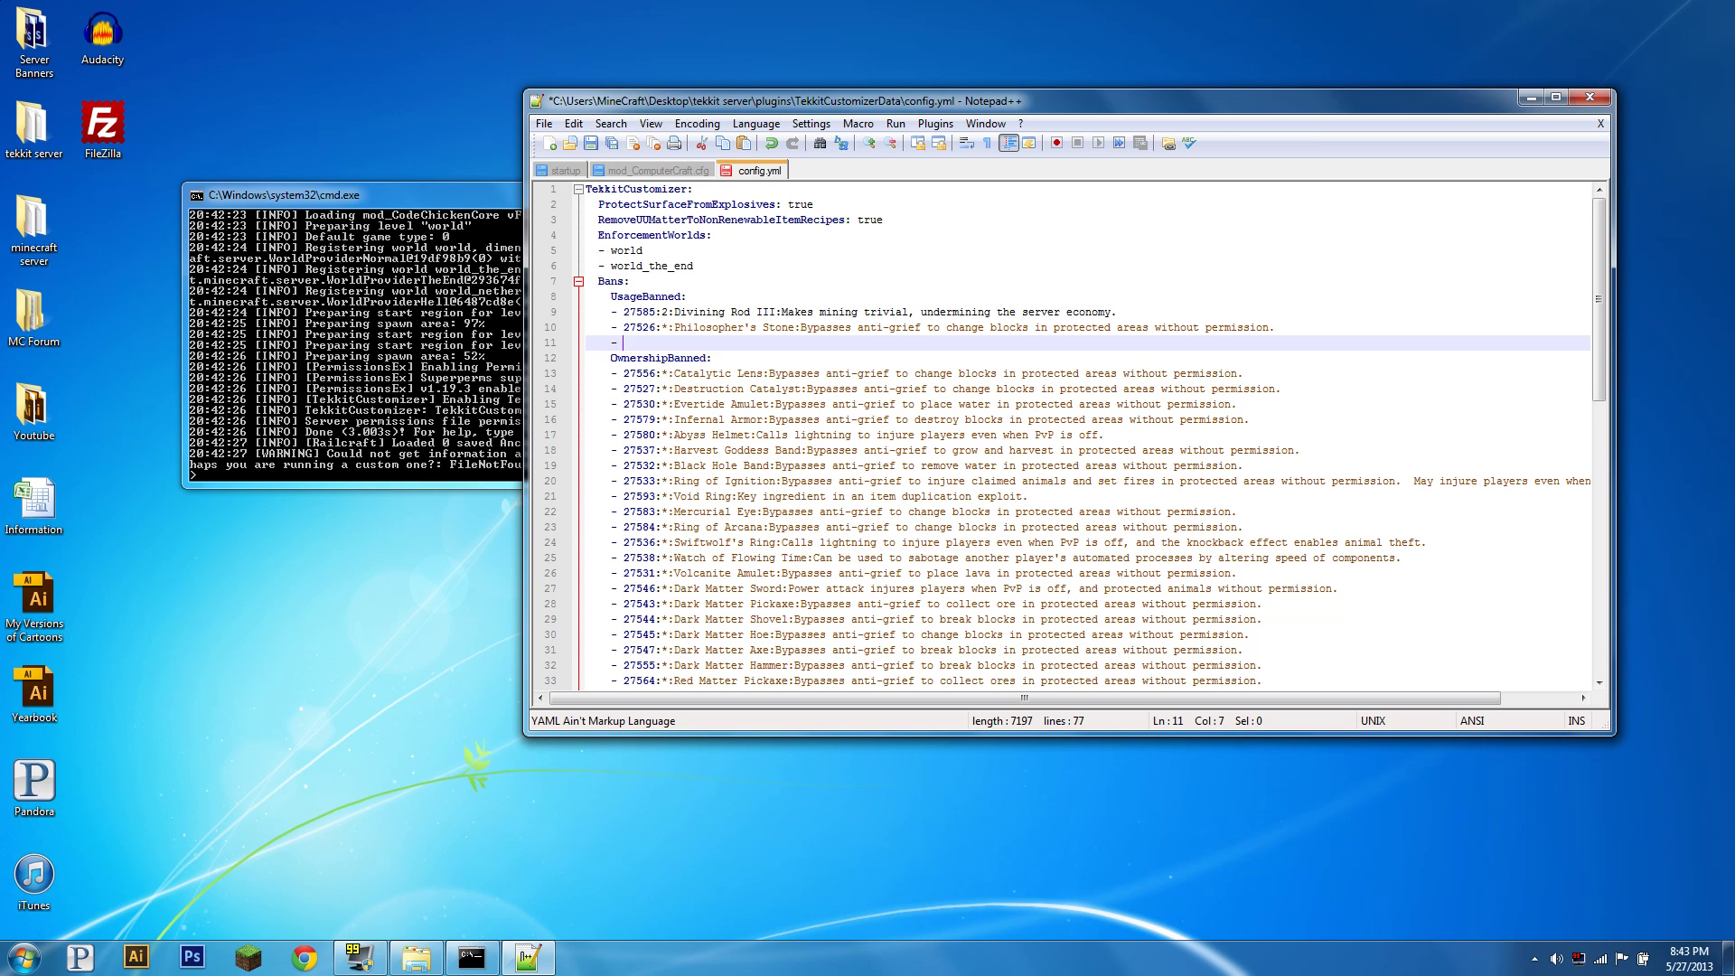
{"action": "type", "text": "- 250"}
{"action": "type", "text": "1"}
{"action": "key", "text": "BackSpace"}
{"action": "type", "text": "*:Buildcraft machines are too epic"}
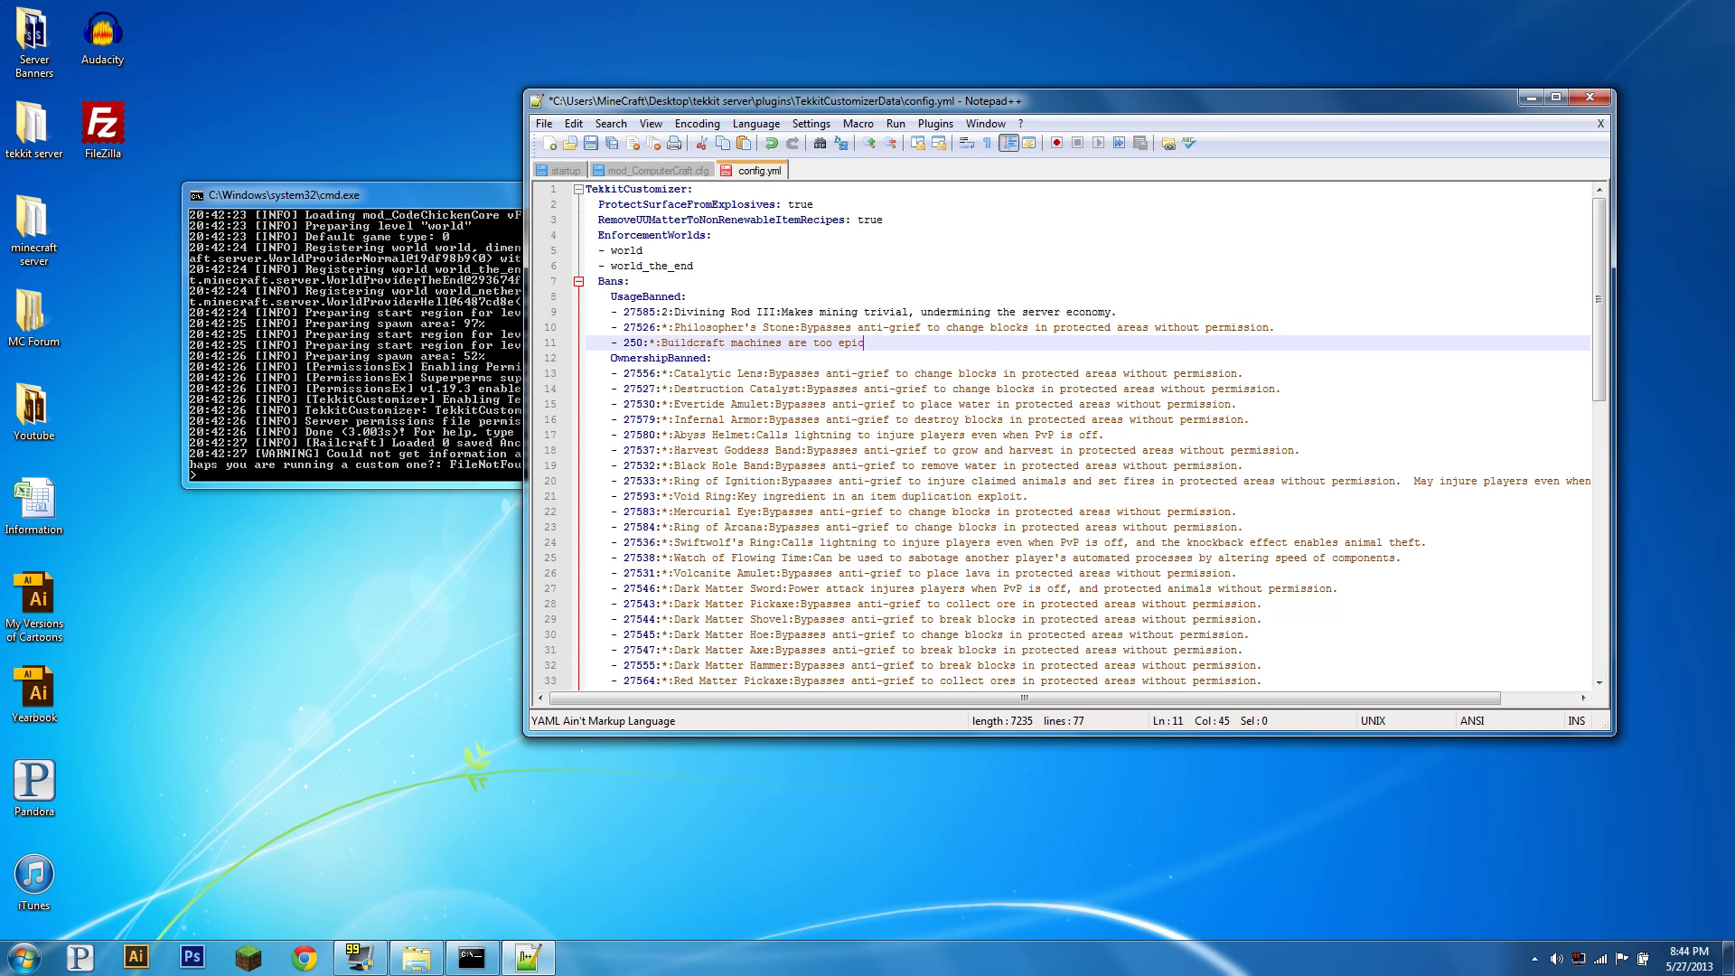
Examine the format of the OwnershipBanned entries and the brackets after PlacementBanned at the end of the file
{"action": "double_click", "coordinate": [658, 358]}
{"action": "left_click", "coordinate": [624, 373]}
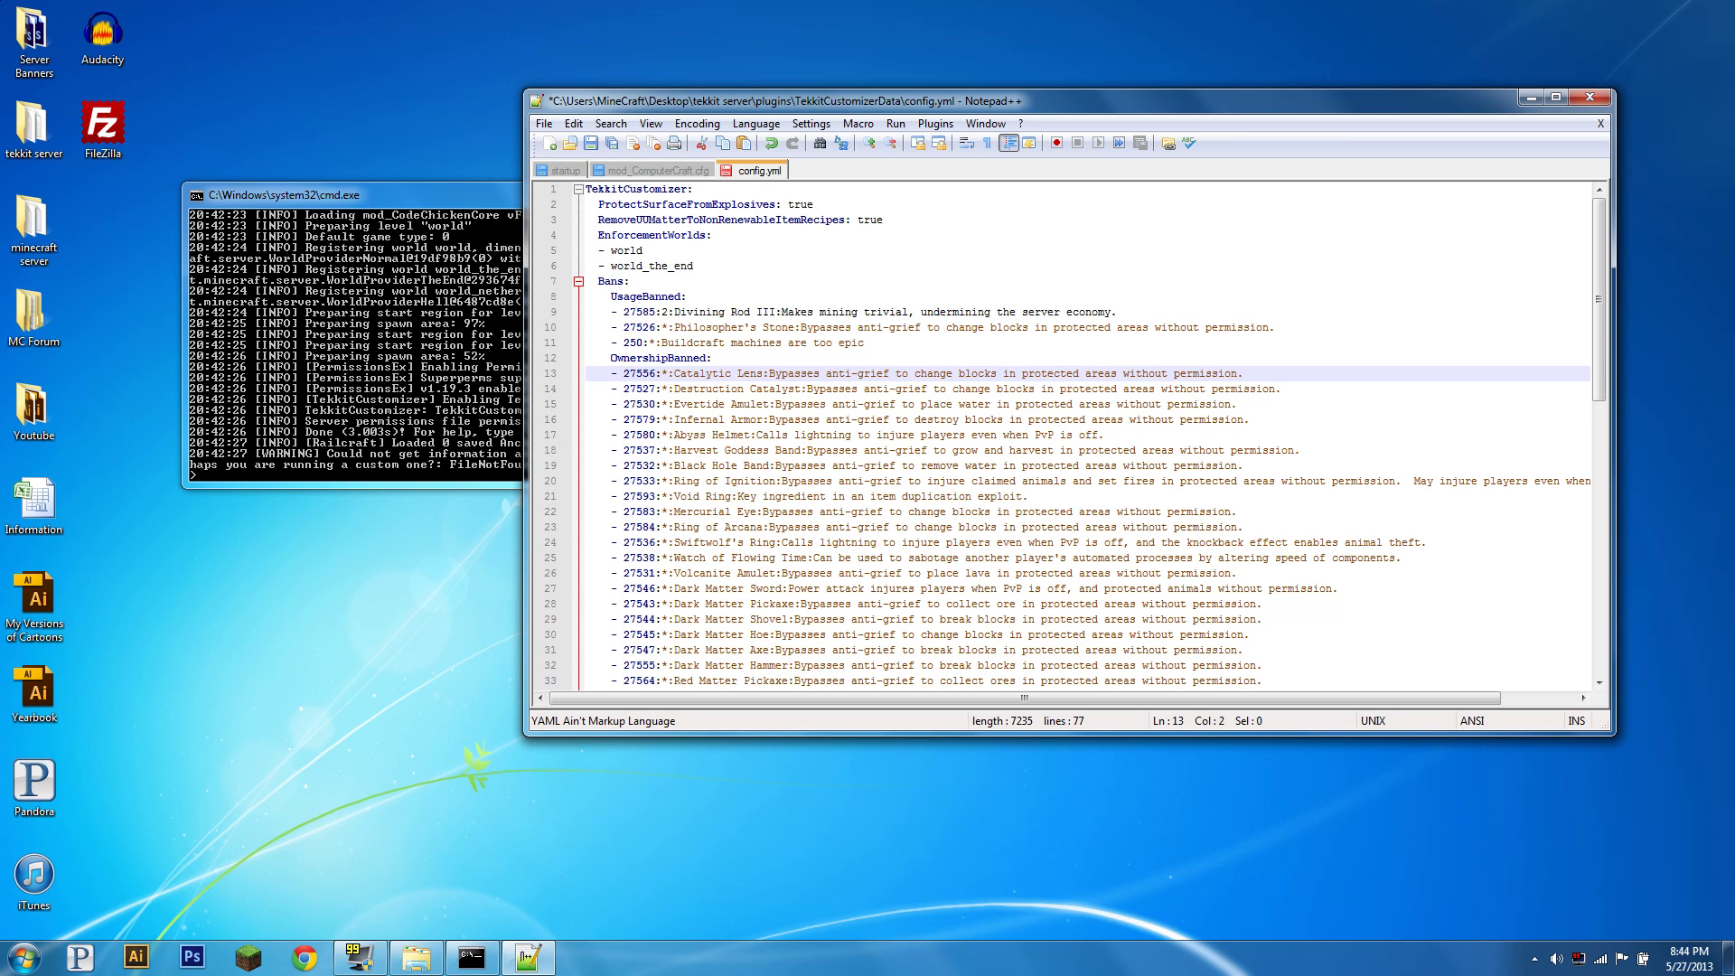
{"action": "left_click_drag", "start_coordinate": [591, 373], "coordinate": [674, 373]}
{"action": "left_click", "coordinate": [636, 373]}
{"action": "triple_click", "coordinate": [649, 342]}
{"action": "left_click", "coordinate": [715, 358]}
{"action": "scroll", "coordinate": [715, 358], "scroll_direction": "down", "scroll_amount": 3}
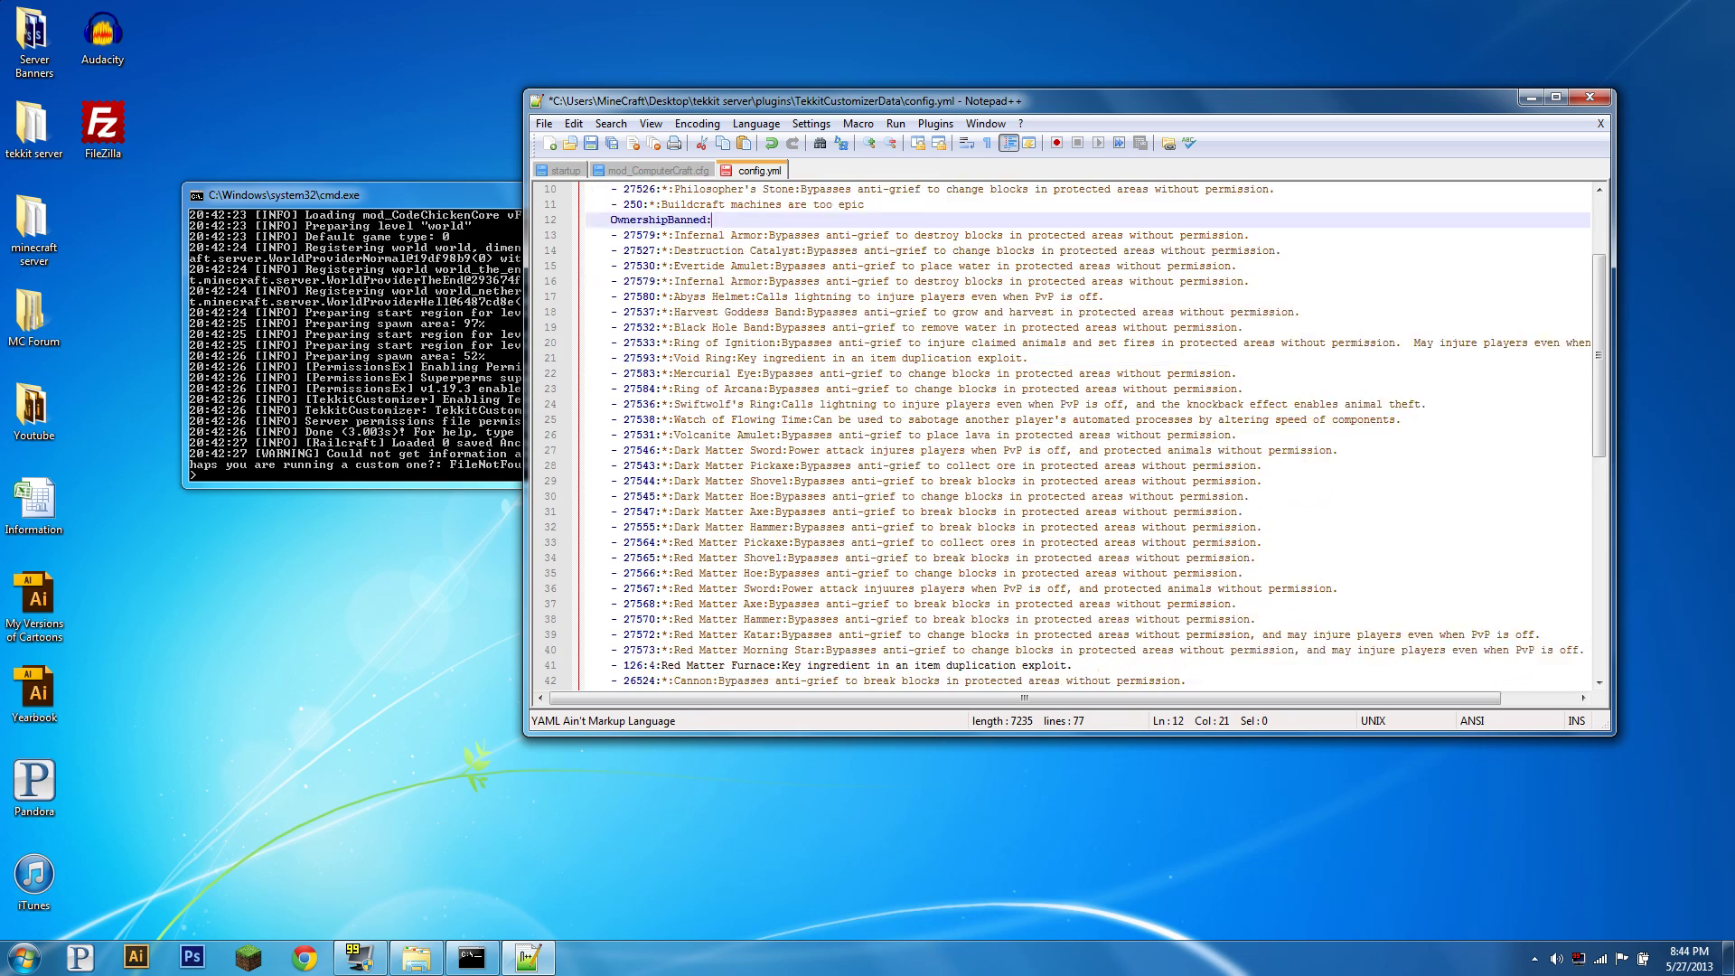
{"action": "scroll", "coordinate": [1096, 434], "scroll_direction": "down", "scroll_amount": 12}
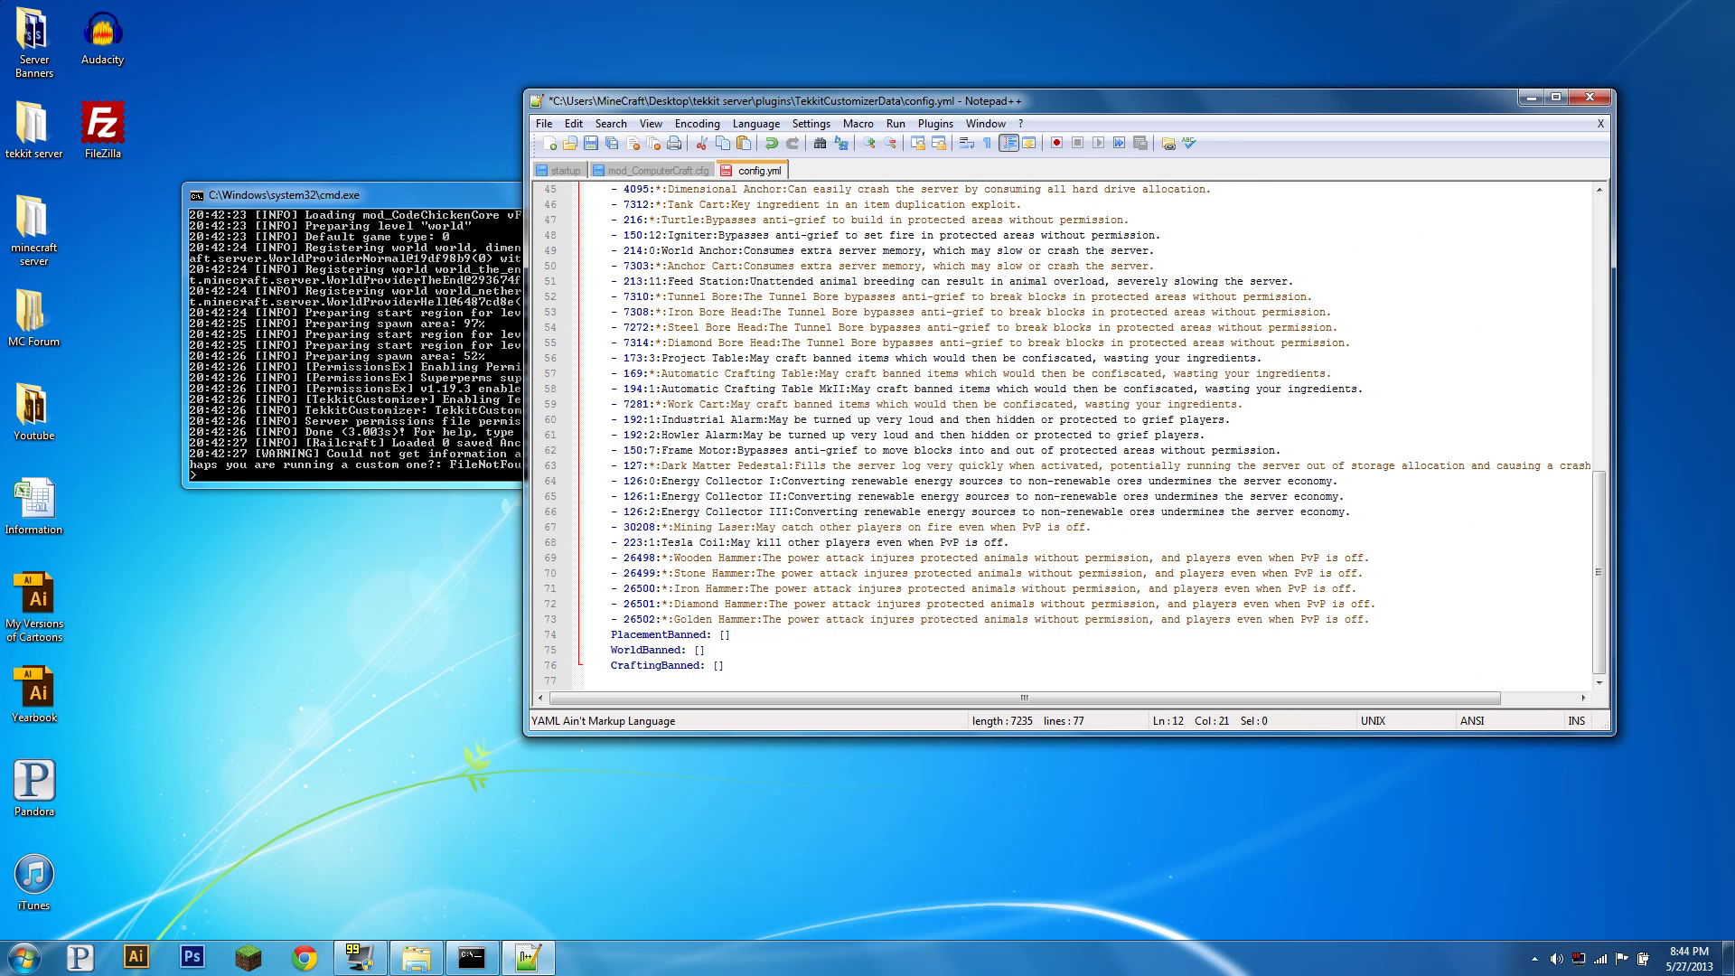
{"action": "left_click", "coordinate": [730, 635]}
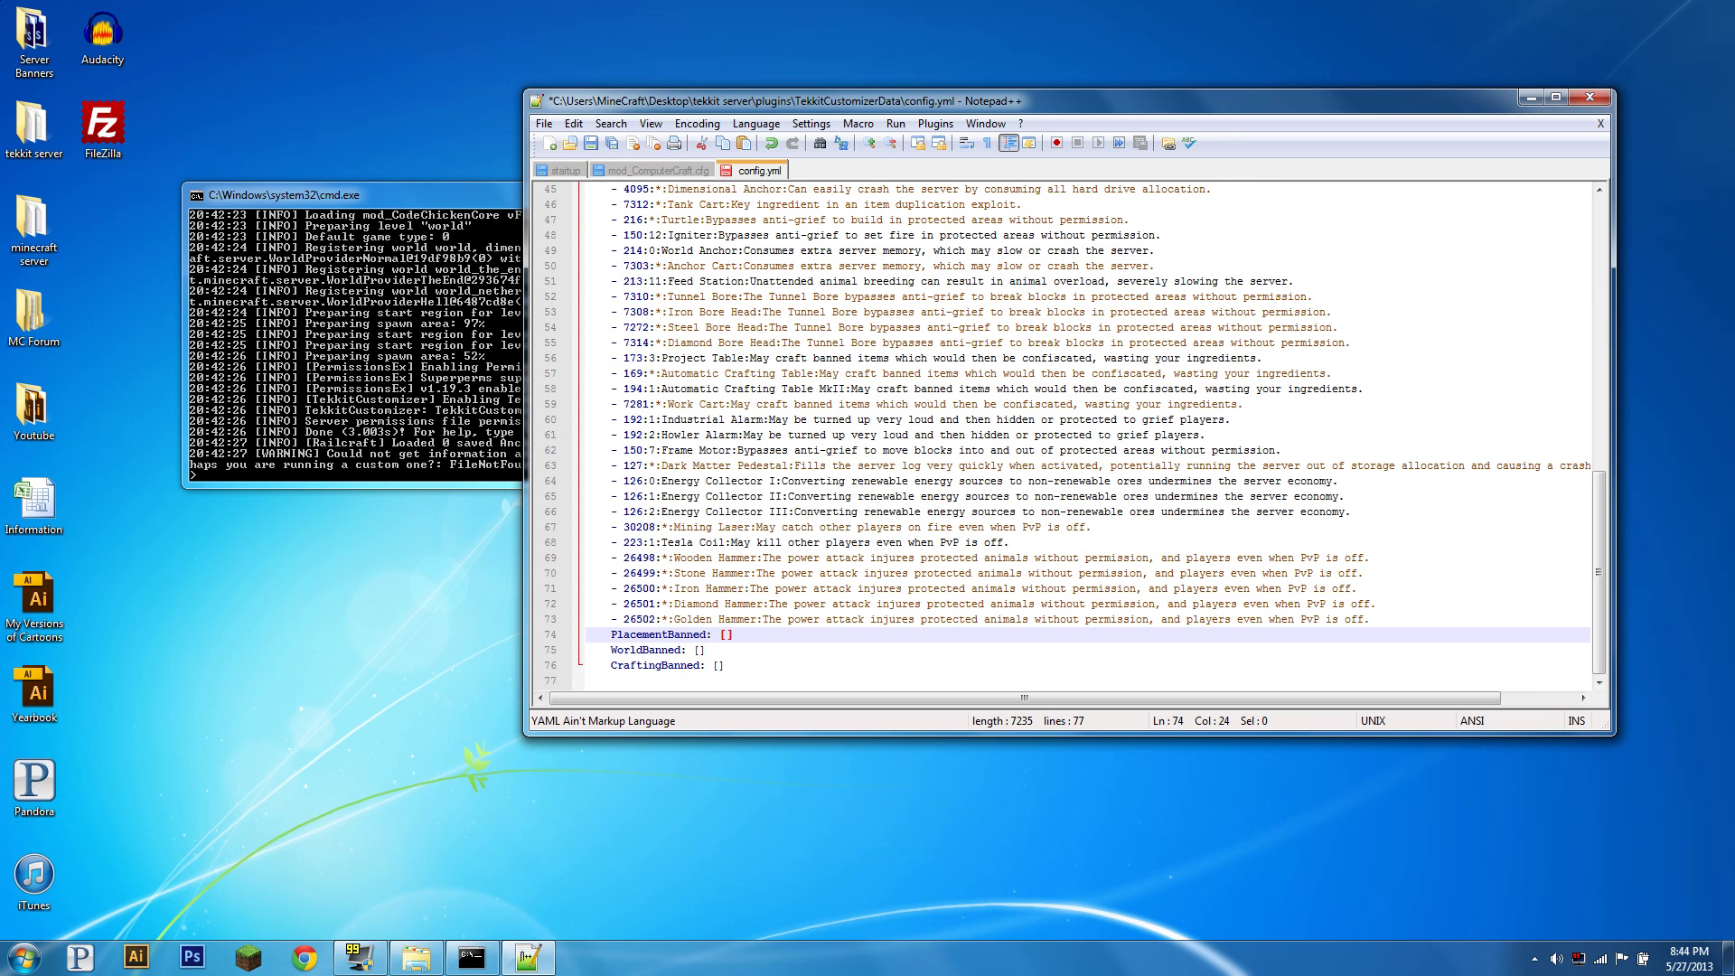
{"action": "key", "text": "Right"}
{"action": "scroll", "coordinate": [1067, 434], "scroll_direction": "up", "scroll_amount": 15}
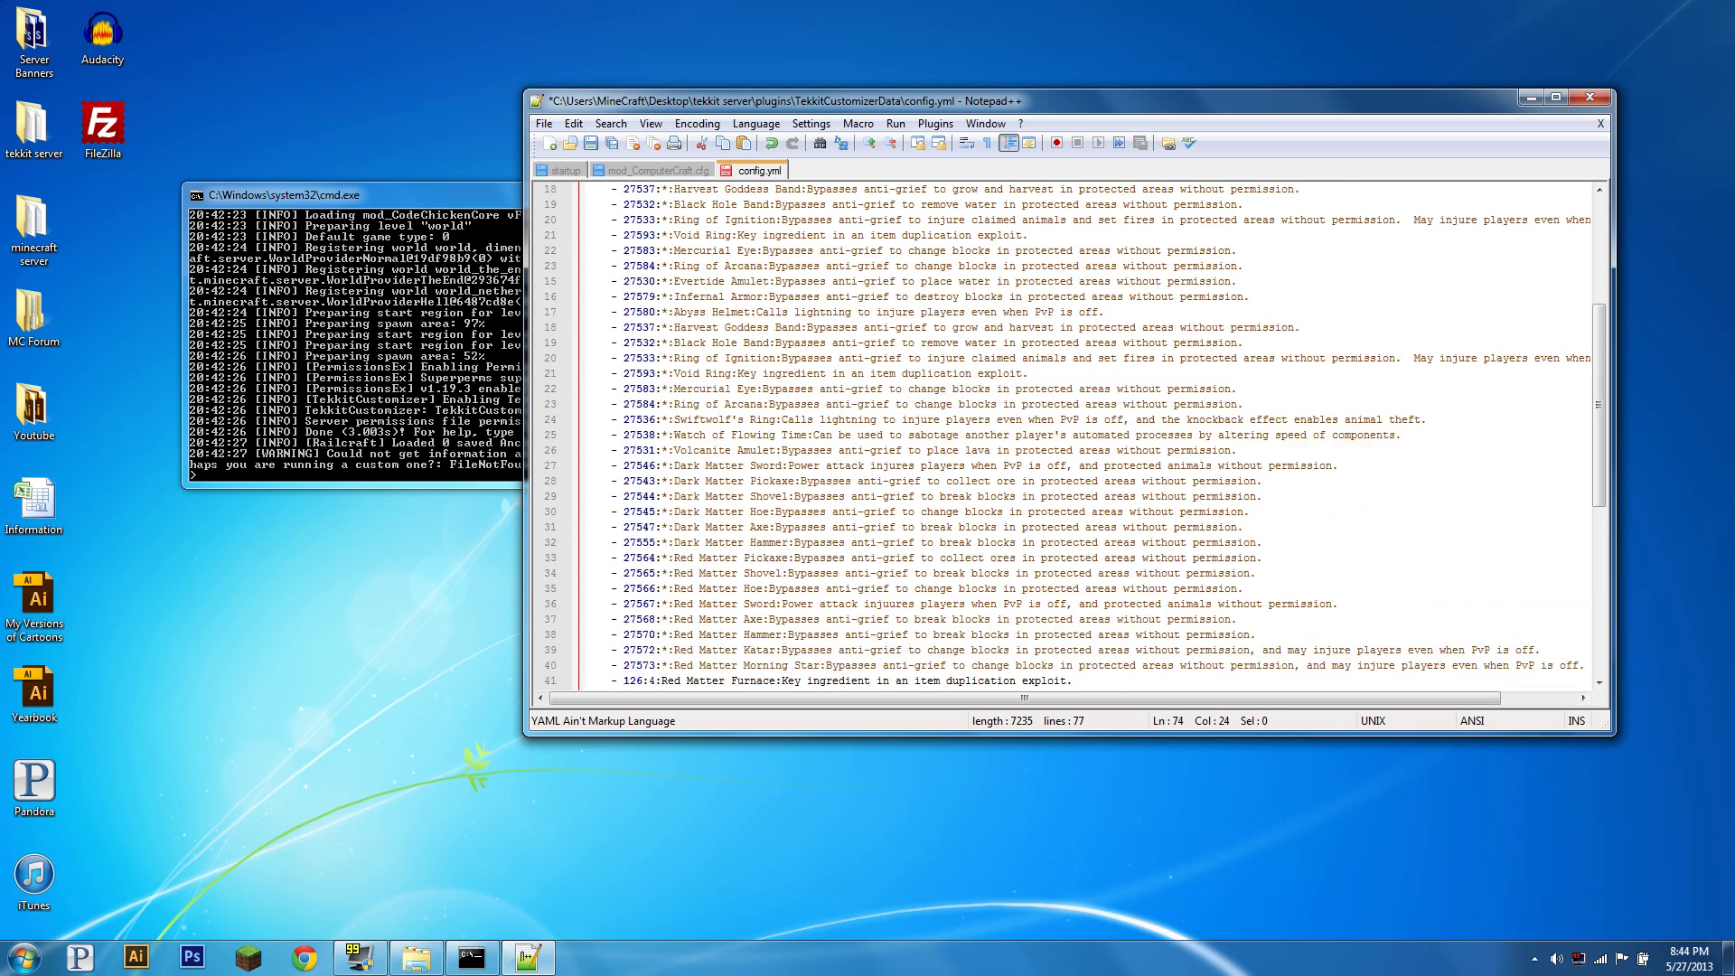
Replace the brackets after PlacementBanned with the entry "- 10:*:Lava is cheaty" on a new line below it
{"action": "scroll", "coordinate": [1066, 433], "scroll_direction": "down", "scroll_amount": 4}
{"action": "scroll", "coordinate": [1066, 433], "scroll_direction": "down", "scroll_amount": 11}
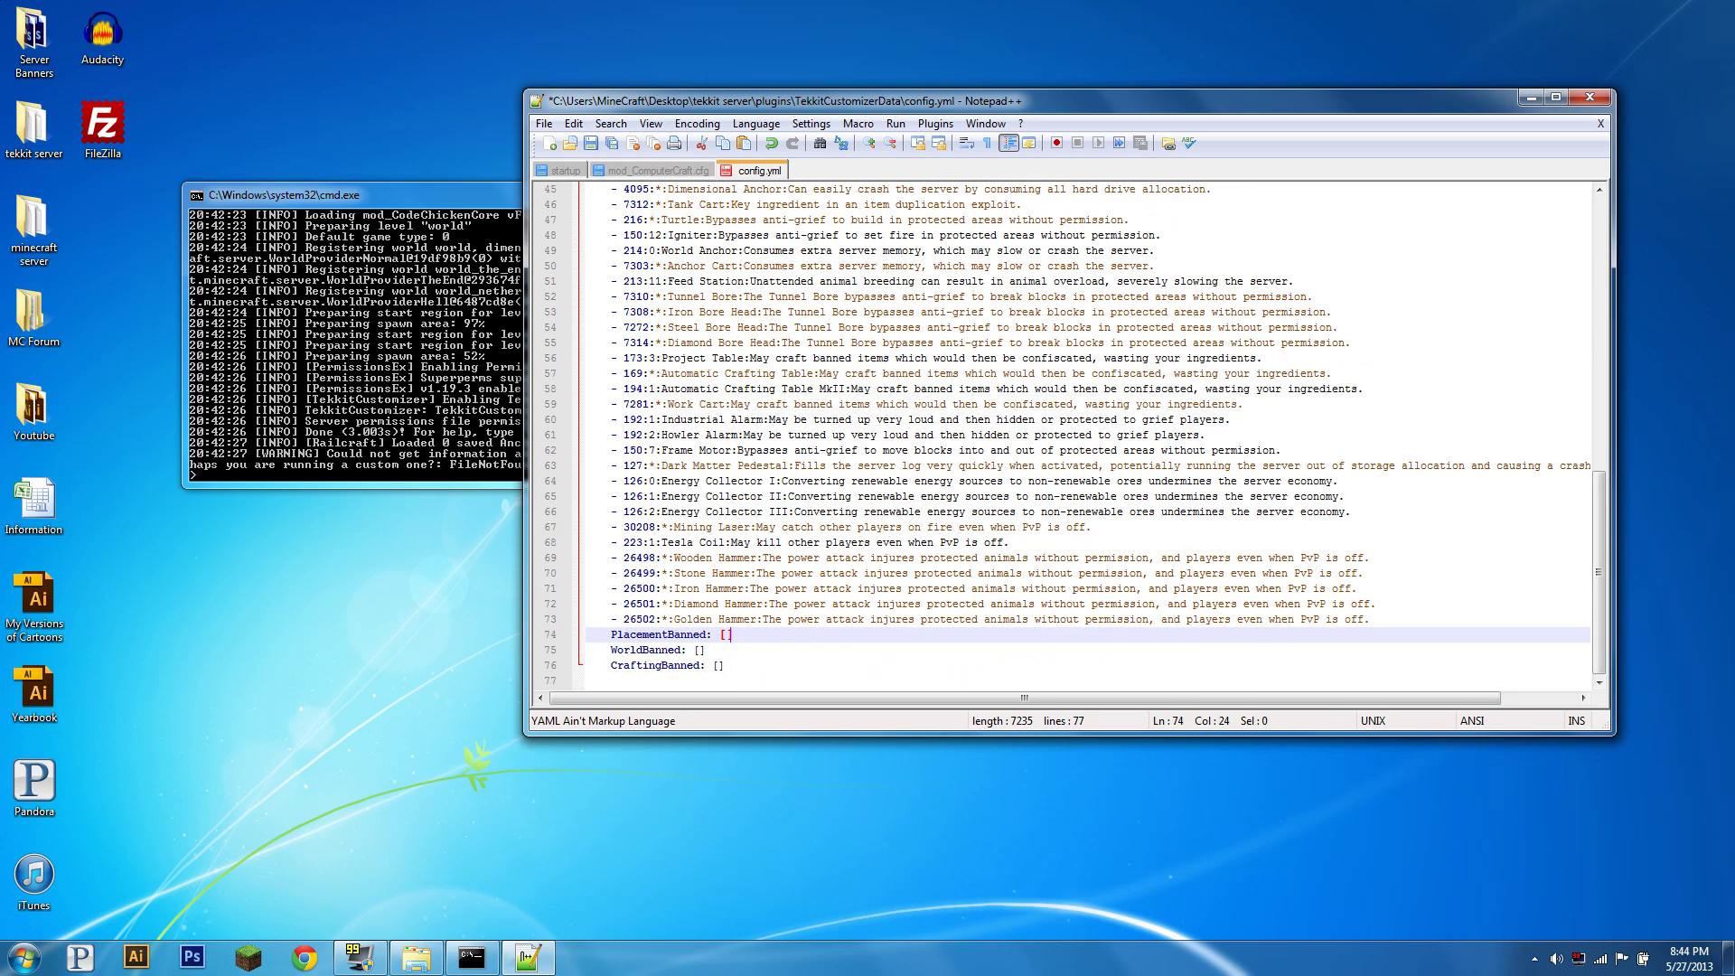
{"action": "key", "text": "BackSpace"}
{"action": "key", "text": "BackSpace"}
{"action": "key", "text": "Return"}
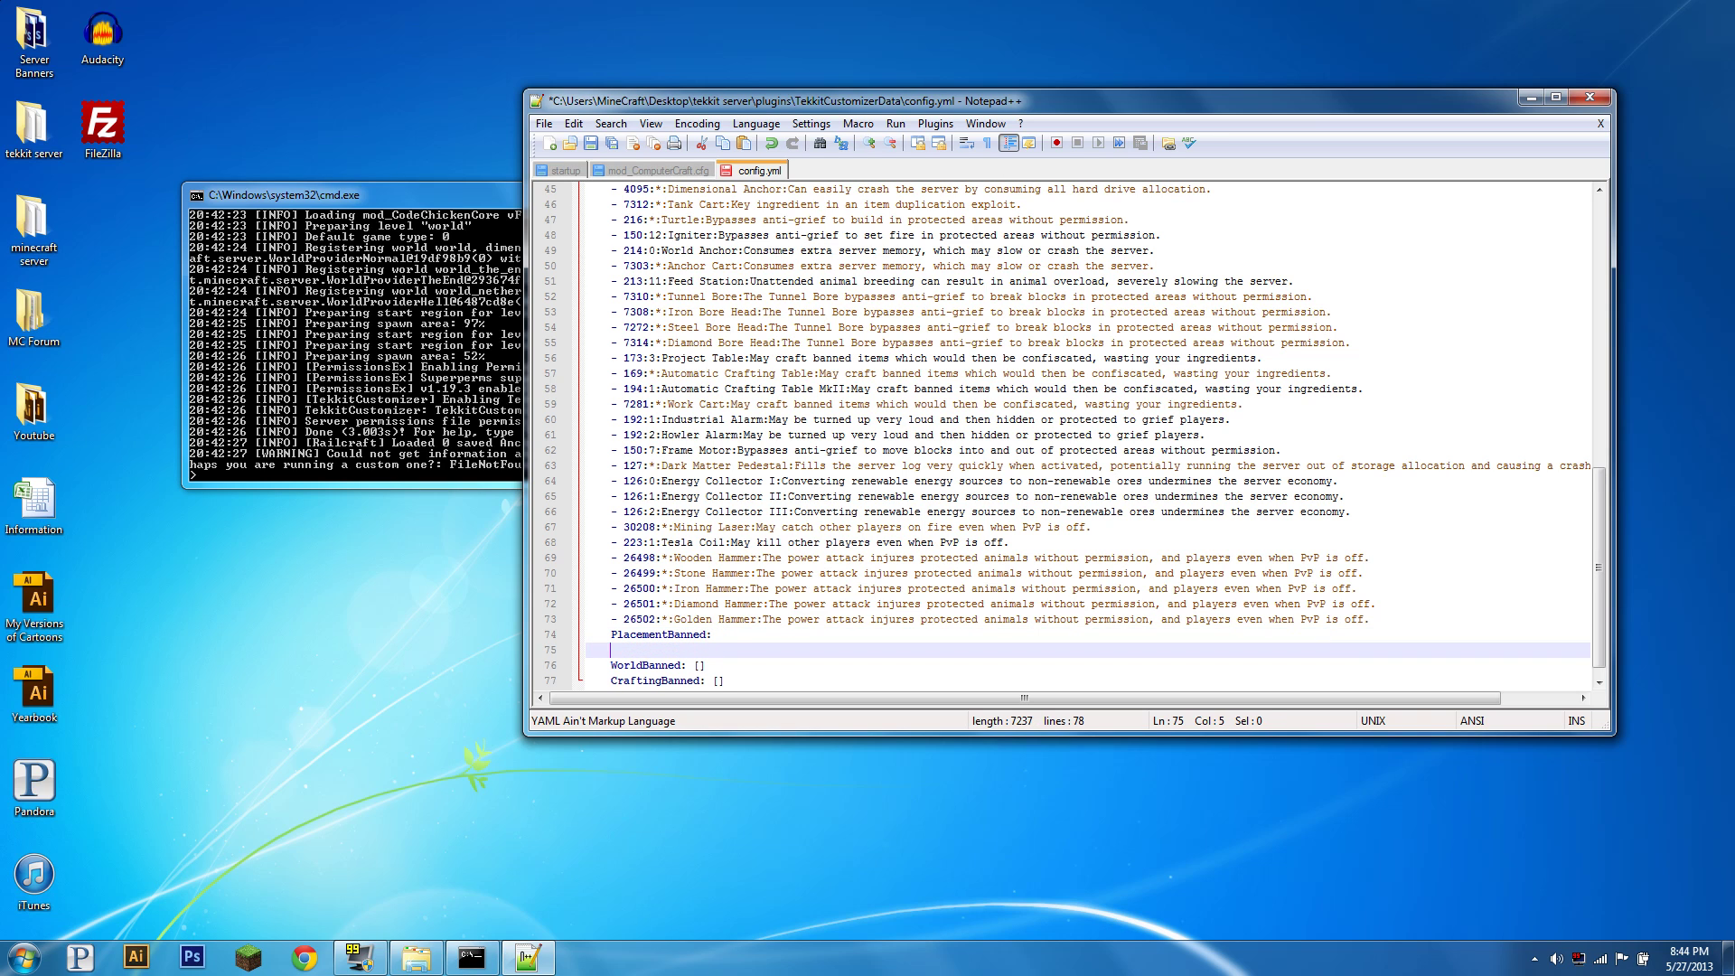
{"action": "type", "text": "-"}
{"action": "type", "text": " 10:"}
{"action": "type", "text": "*:Lava is"}
{"action": "type", "text": "heap"}
{"action": "key", "text": "BackSpace"}
{"action": "key", "text": "BackSpace"}
{"action": "key", "text": "BackSpace"}
{"action": "key", "text": "BackSpace"}
{"action": "key", "text": "BackSpace"}
{"action": "type", "text": "cheat"}
Replace the brackets after WorldBanned with the entry "- 10:*:Lava is cheaty" on its own line
{"action": "left_click", "coordinate": [705, 665]}
{"action": "key", "text": "BackSpace"}
{"action": "key", "text": "BackSpace"}
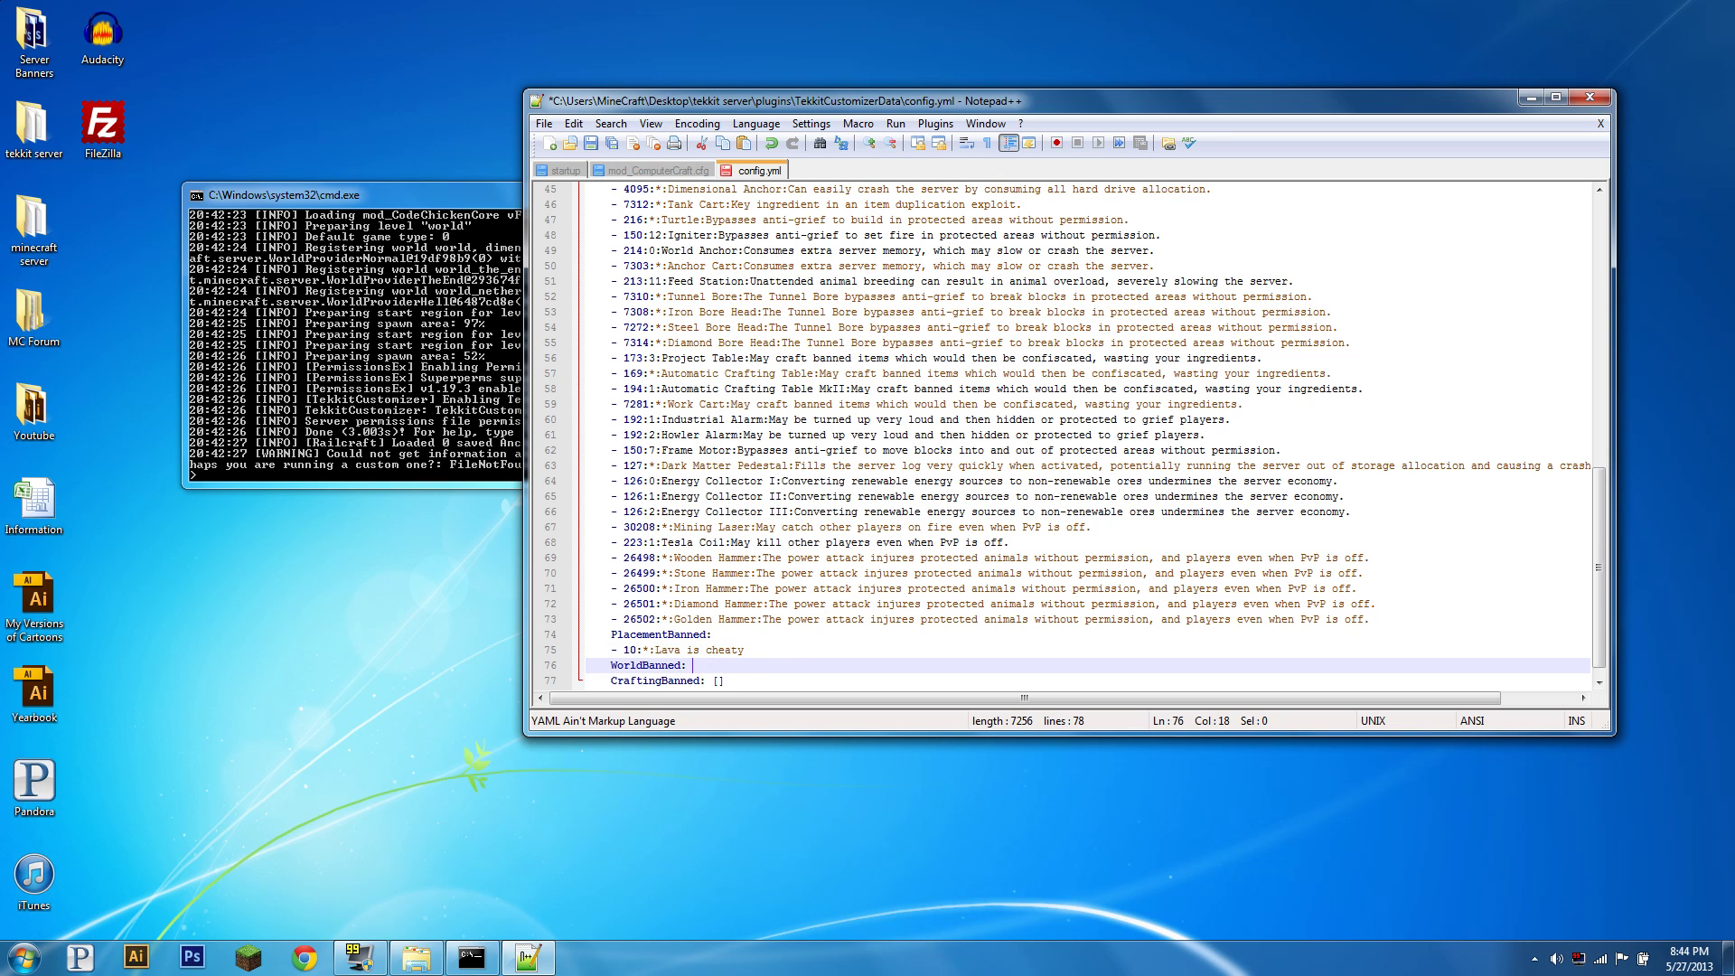
{"action": "key", "text": "Return"}
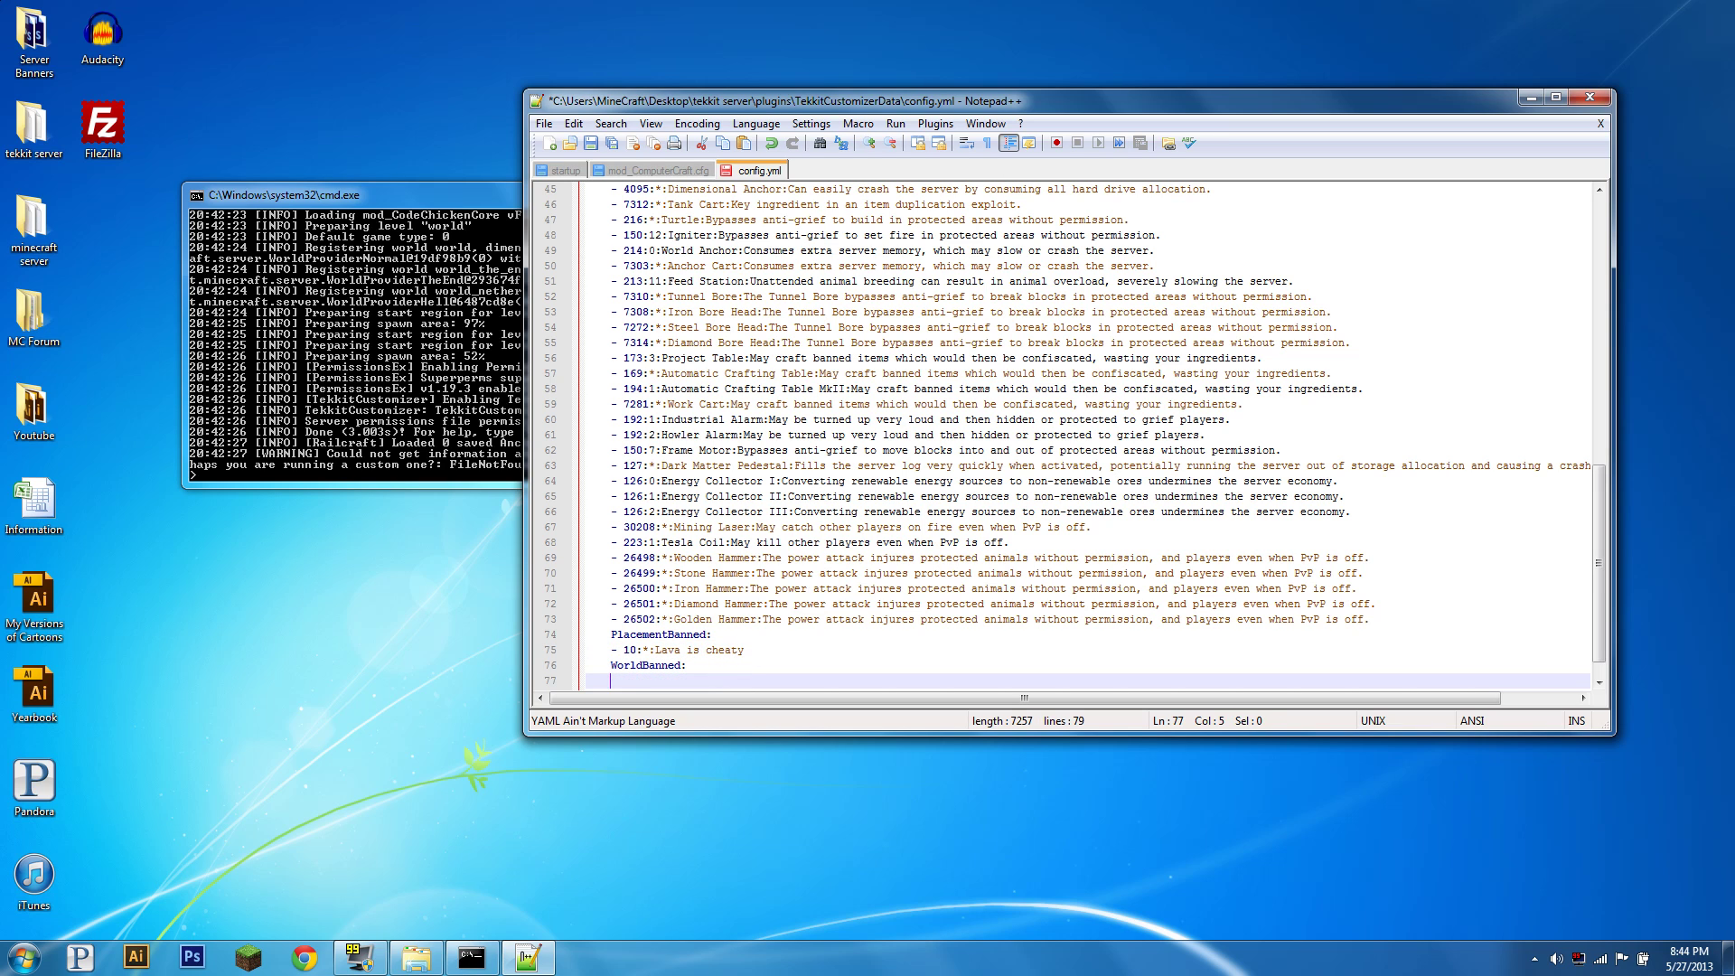
{"action": "type", "text": "- 10:*:Lava isccheaty"}
Replace the brackets after CraftingBanned with the entry "- 10:*:Lava is cheaty" on its own line
{"action": "key", "text": "Down"}
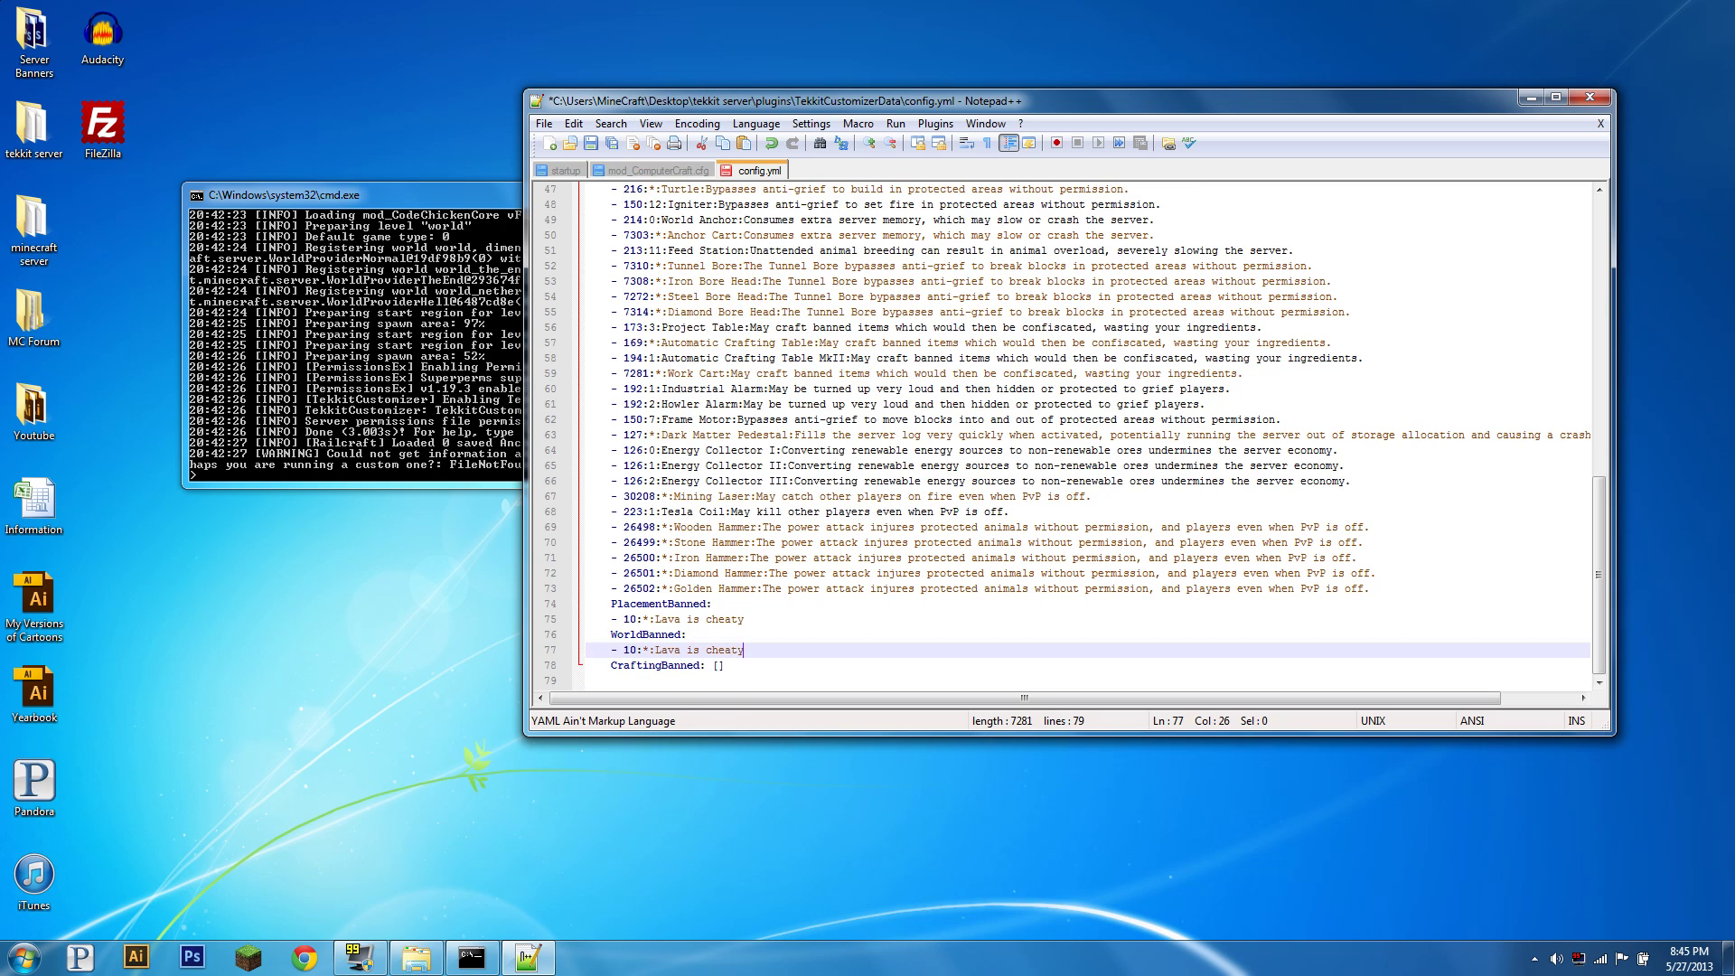
{"action": "key", "text": "BackSpace"}
{"action": "key", "text": "BackSpace"}
{"action": "key", "text": "Return"}
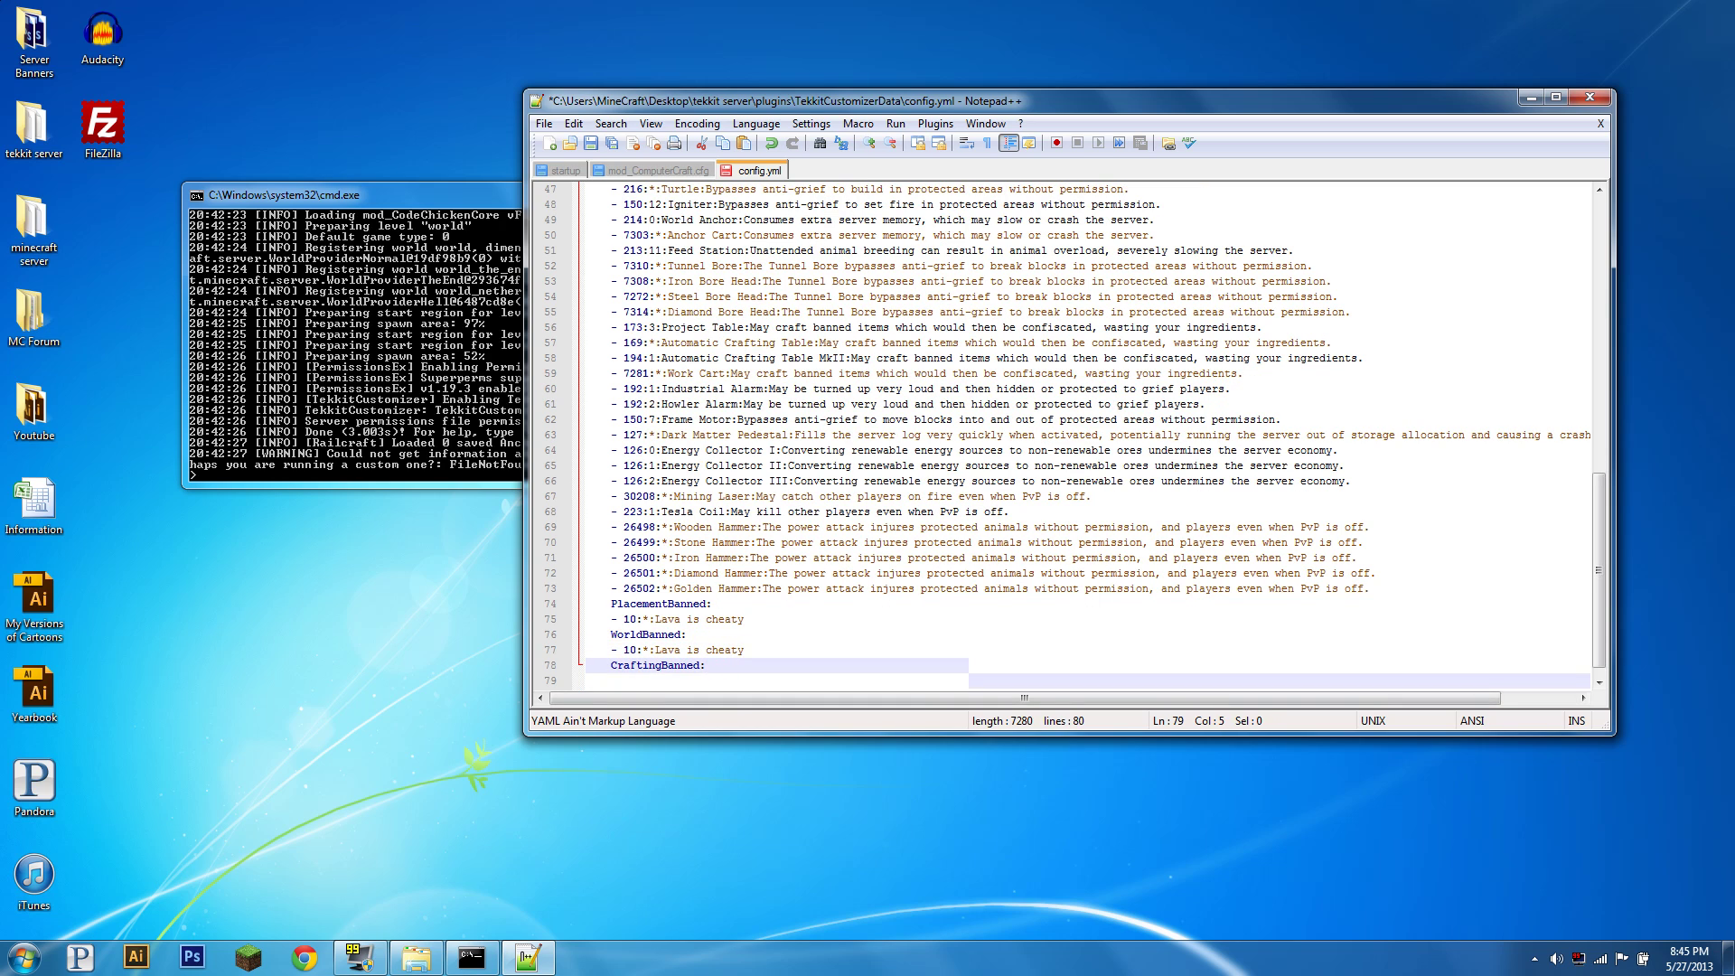
{"action": "type", "text": "-"}
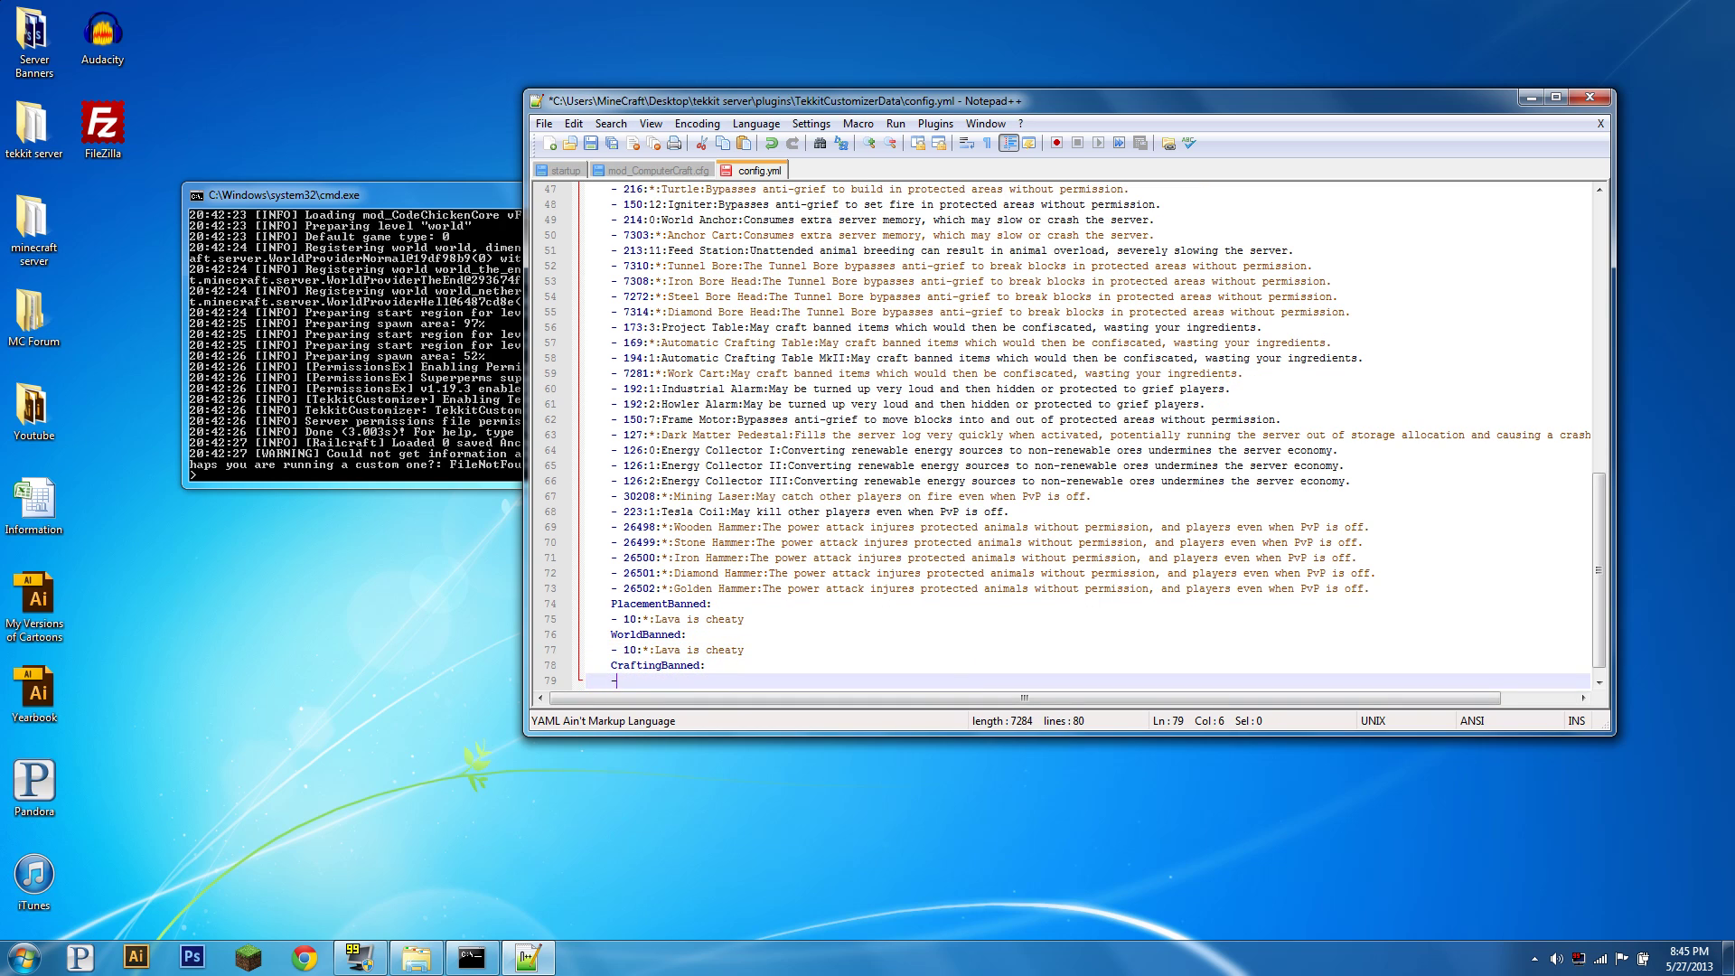
{"action": "type", "text": " 10:*:Lava is cheaty"}
Delete all entries under OwnershipBanned and set OwnershipBanned to empty brackets []
{"action": "scroll", "coordinate": [1062, 434], "scroll_direction": "up", "scroll_amount": 9}
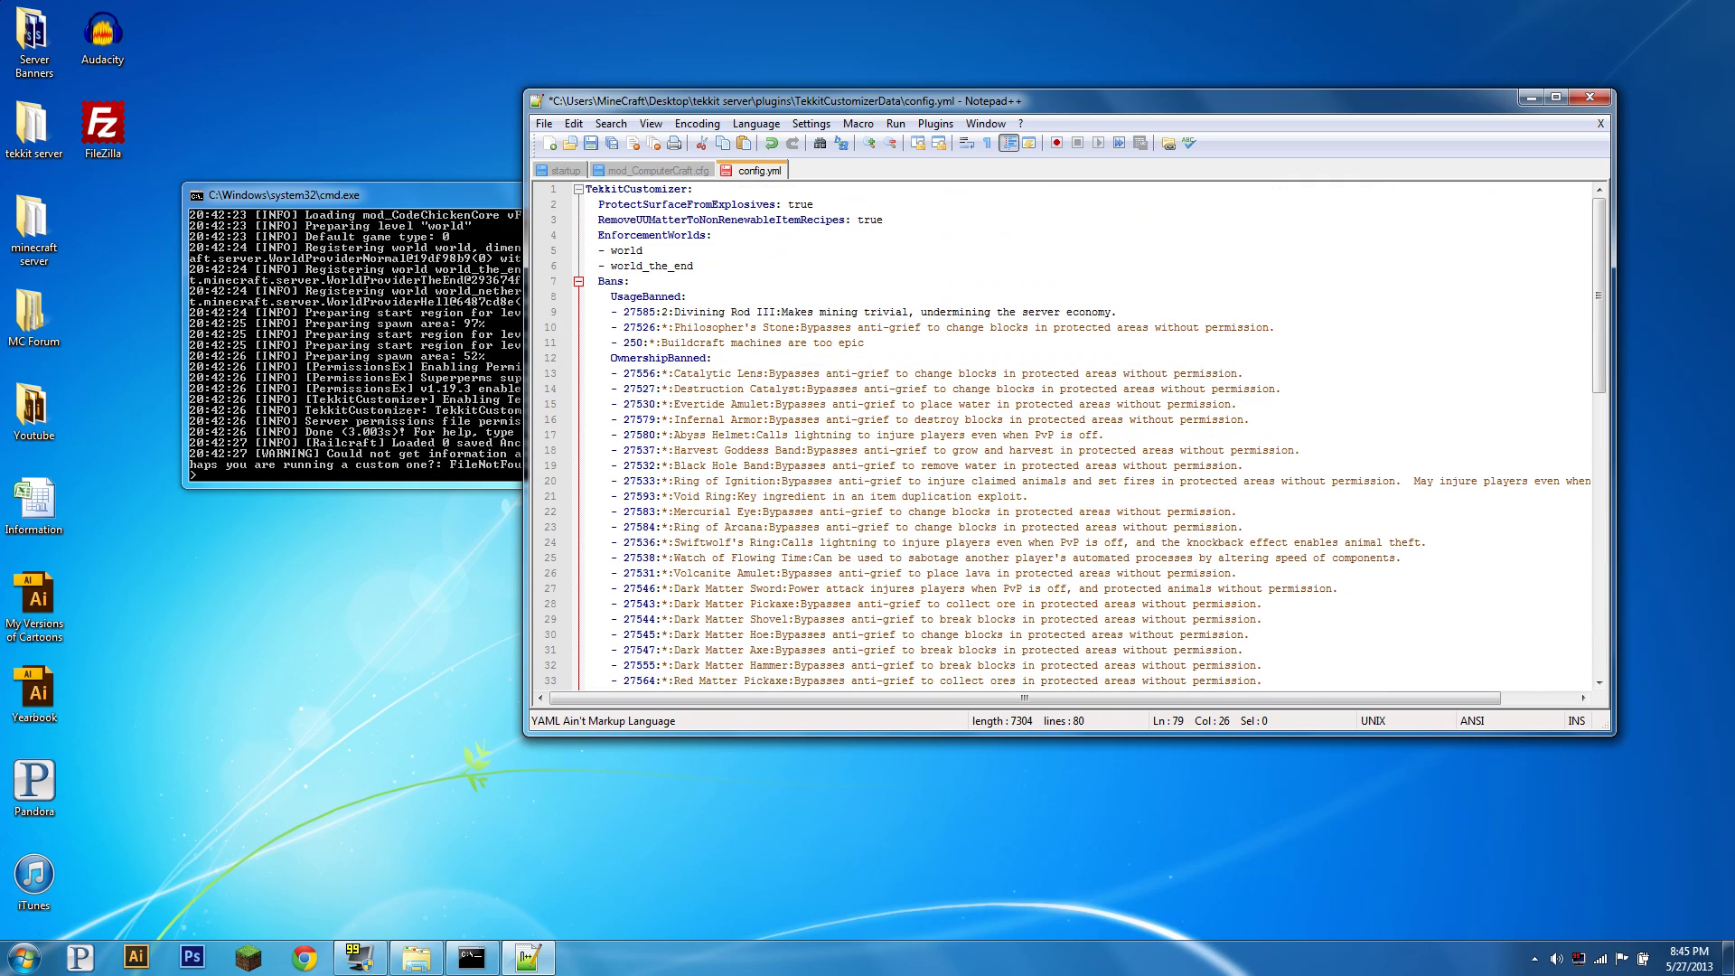
{"action": "left_click_drag", "start_coordinate": [587, 373], "coordinate": [1301, 700]}
{"action": "left_click_drag", "start_coordinate": [1090, 681], "coordinate": [1368, 573]}
{"action": "key", "text": "Delete"}
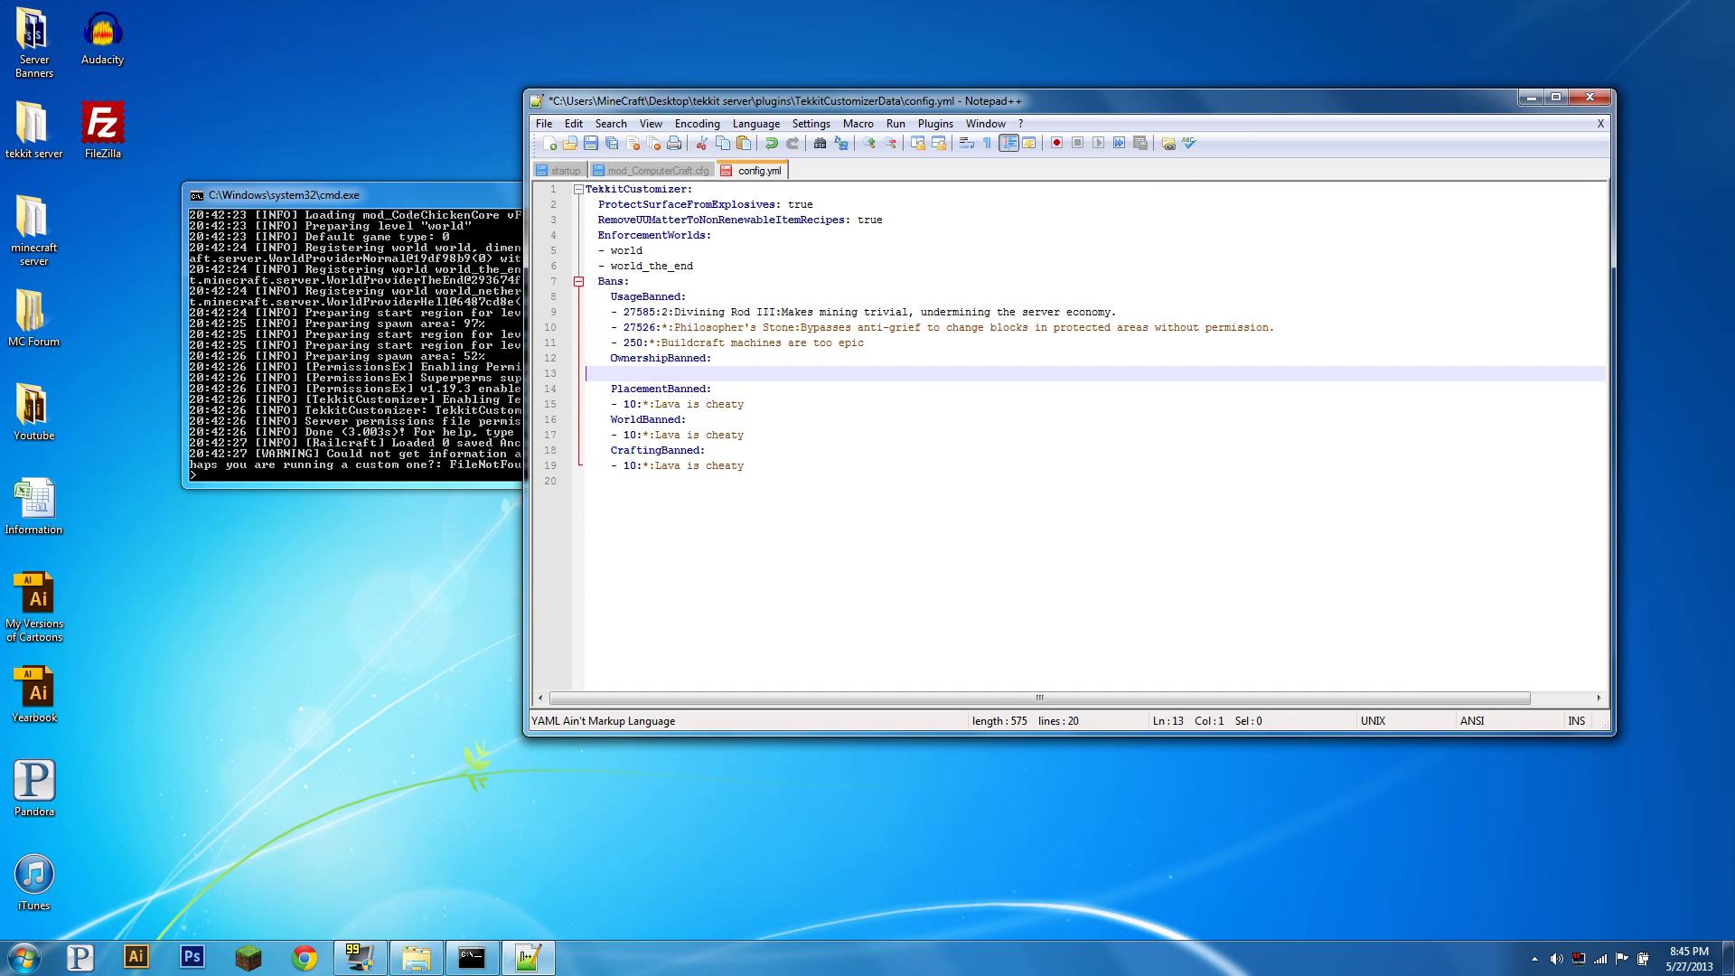
{"action": "type", "text": "[]"}
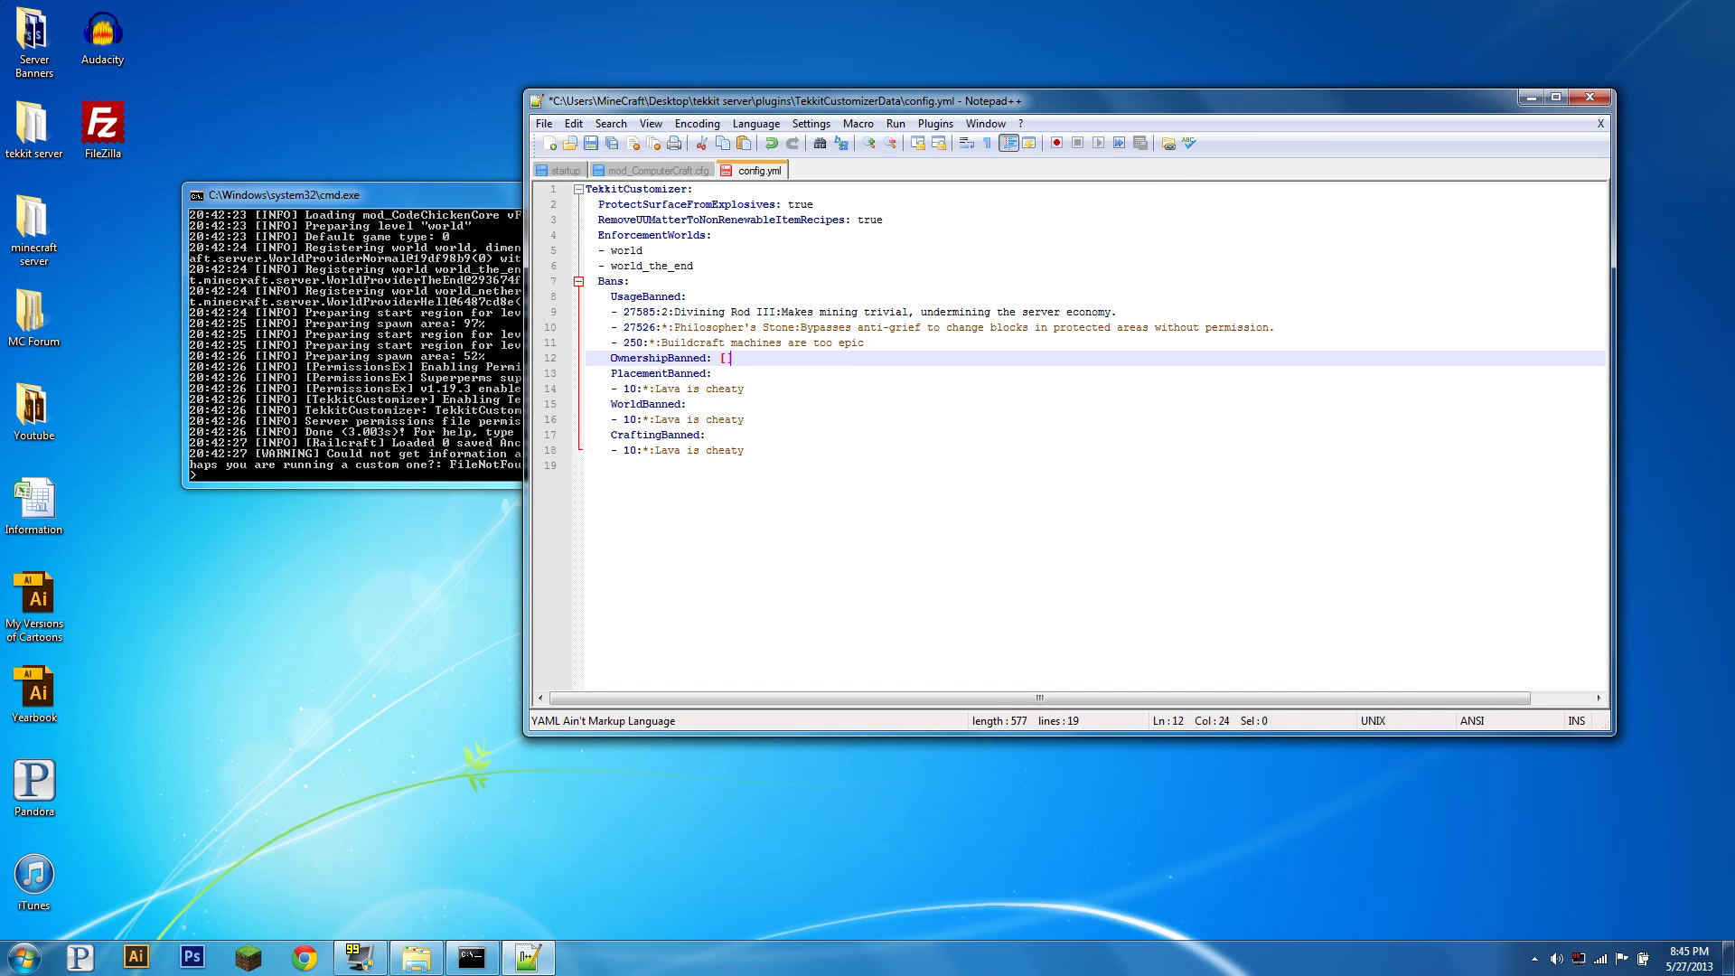
Delete the "- 10:*:Lava is cheaty" lines under PlacementBanned, WorldBanned and CraftingBanned
{"action": "triple_click", "coordinate": [726, 389]}
{"action": "key", "text": "BackSpace"}
{"action": "triple_click", "coordinate": [725, 404]}
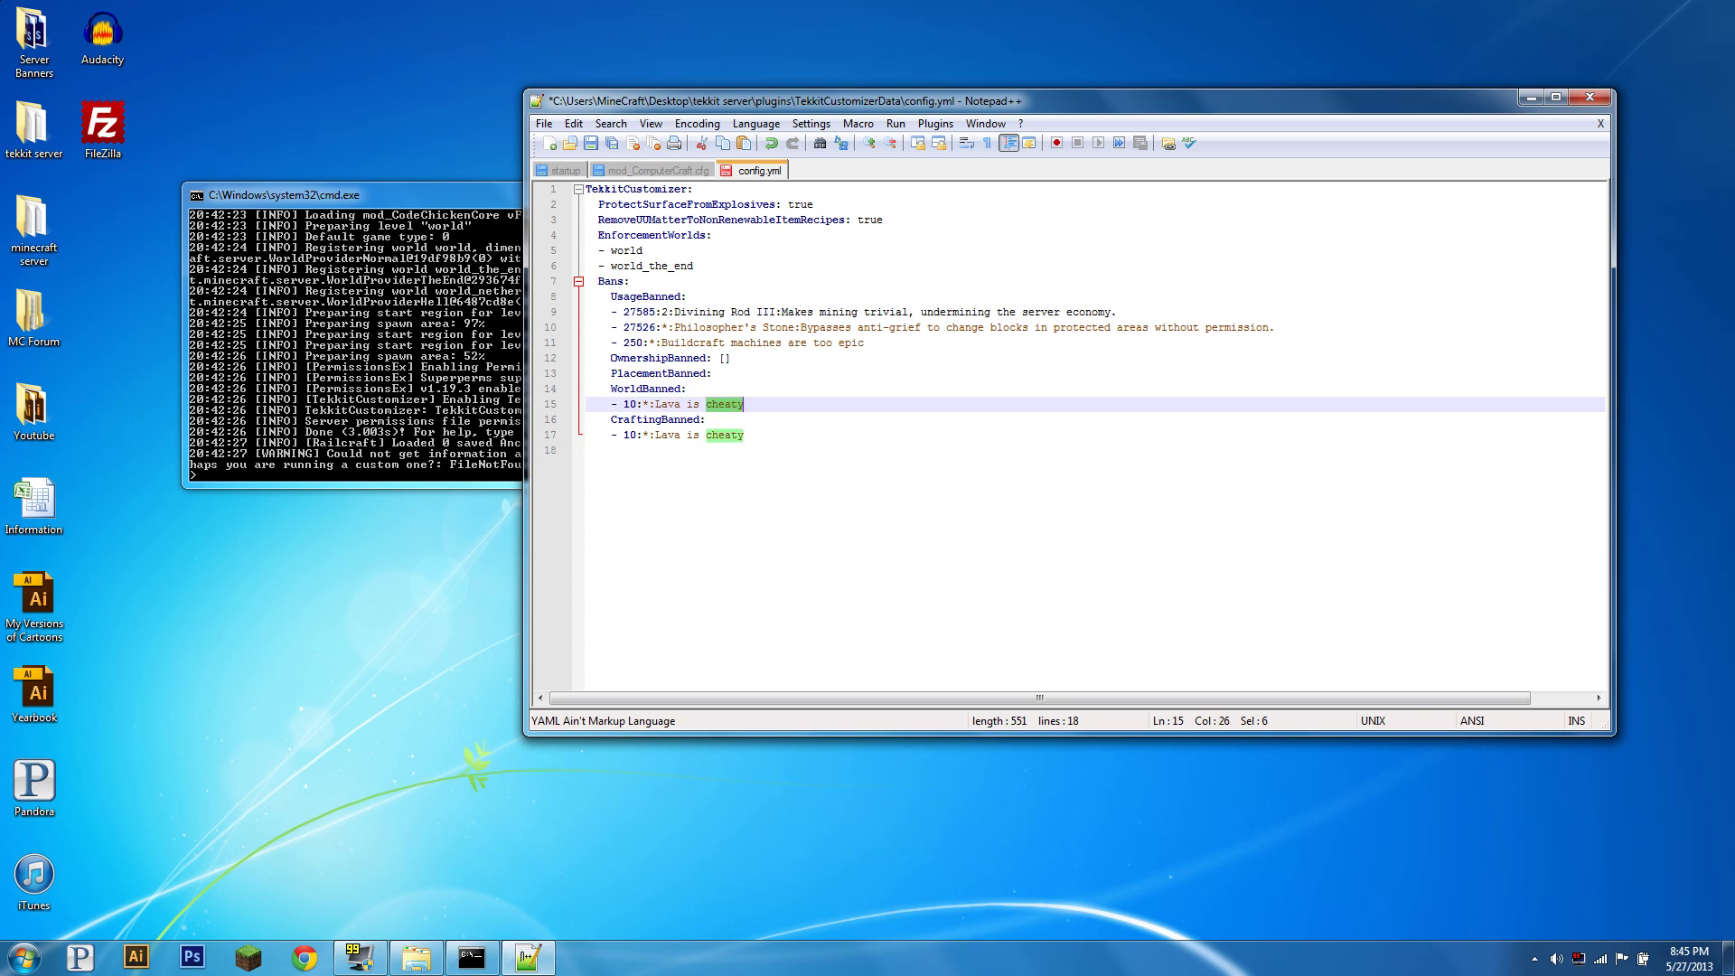
{"action": "key", "text": "BackSpace"}
{"action": "triple_click", "coordinate": [726, 420]}
{"action": "key", "text": "BackSpace"}
Delete the Divining Rod III, Philosopher's Stone and Buildcraft entries under UsageBanned and set UsageBanned to []
{"action": "left_click_drag", "start_coordinate": [864, 342], "coordinate": [586, 327]}
{"action": "key", "text": "shift+Up"}
{"action": "key", "text": "Delete"}
{"action": "key", "text": "BackSpace"}
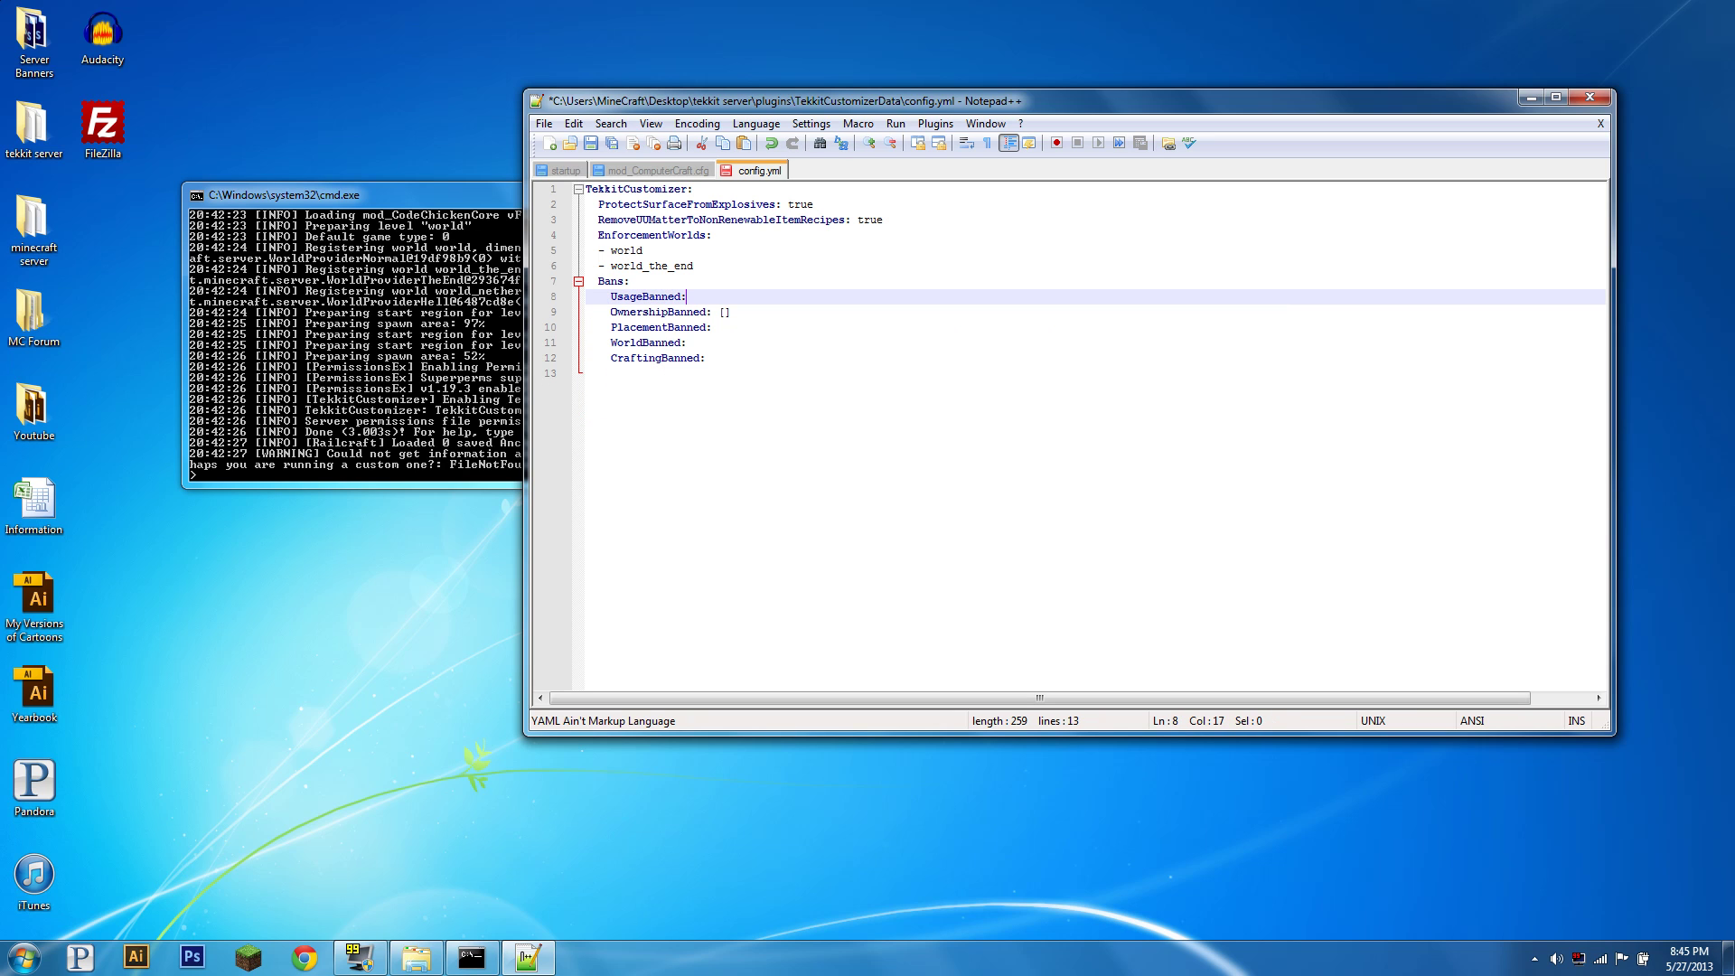
{"action": "type", "text": "[]"}
Add empty brackets [] after PlacementBanned, WorldBanned and CraftingBanned
{"action": "key", "text": "Down"}
{"action": "key", "text": "Down"}
{"action": "key", "text": "End"}
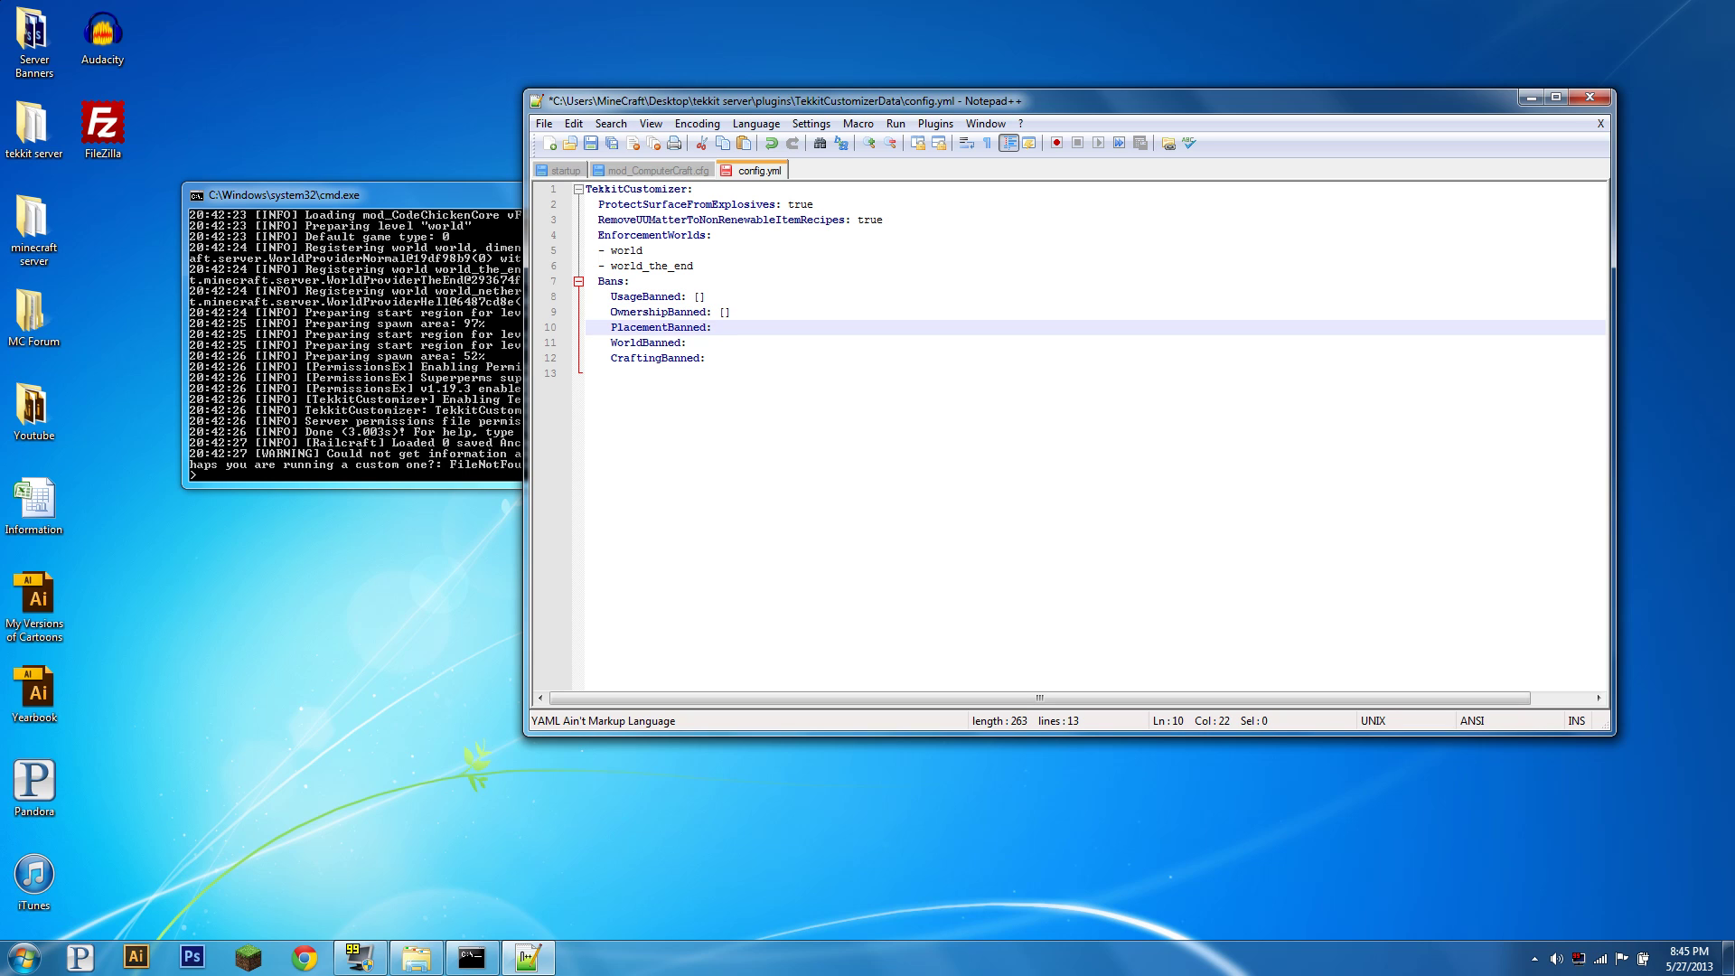
{"action": "type", "text": "[]"}
{"action": "key", "text": "Down"}
{"action": "type", "text": "[]"}
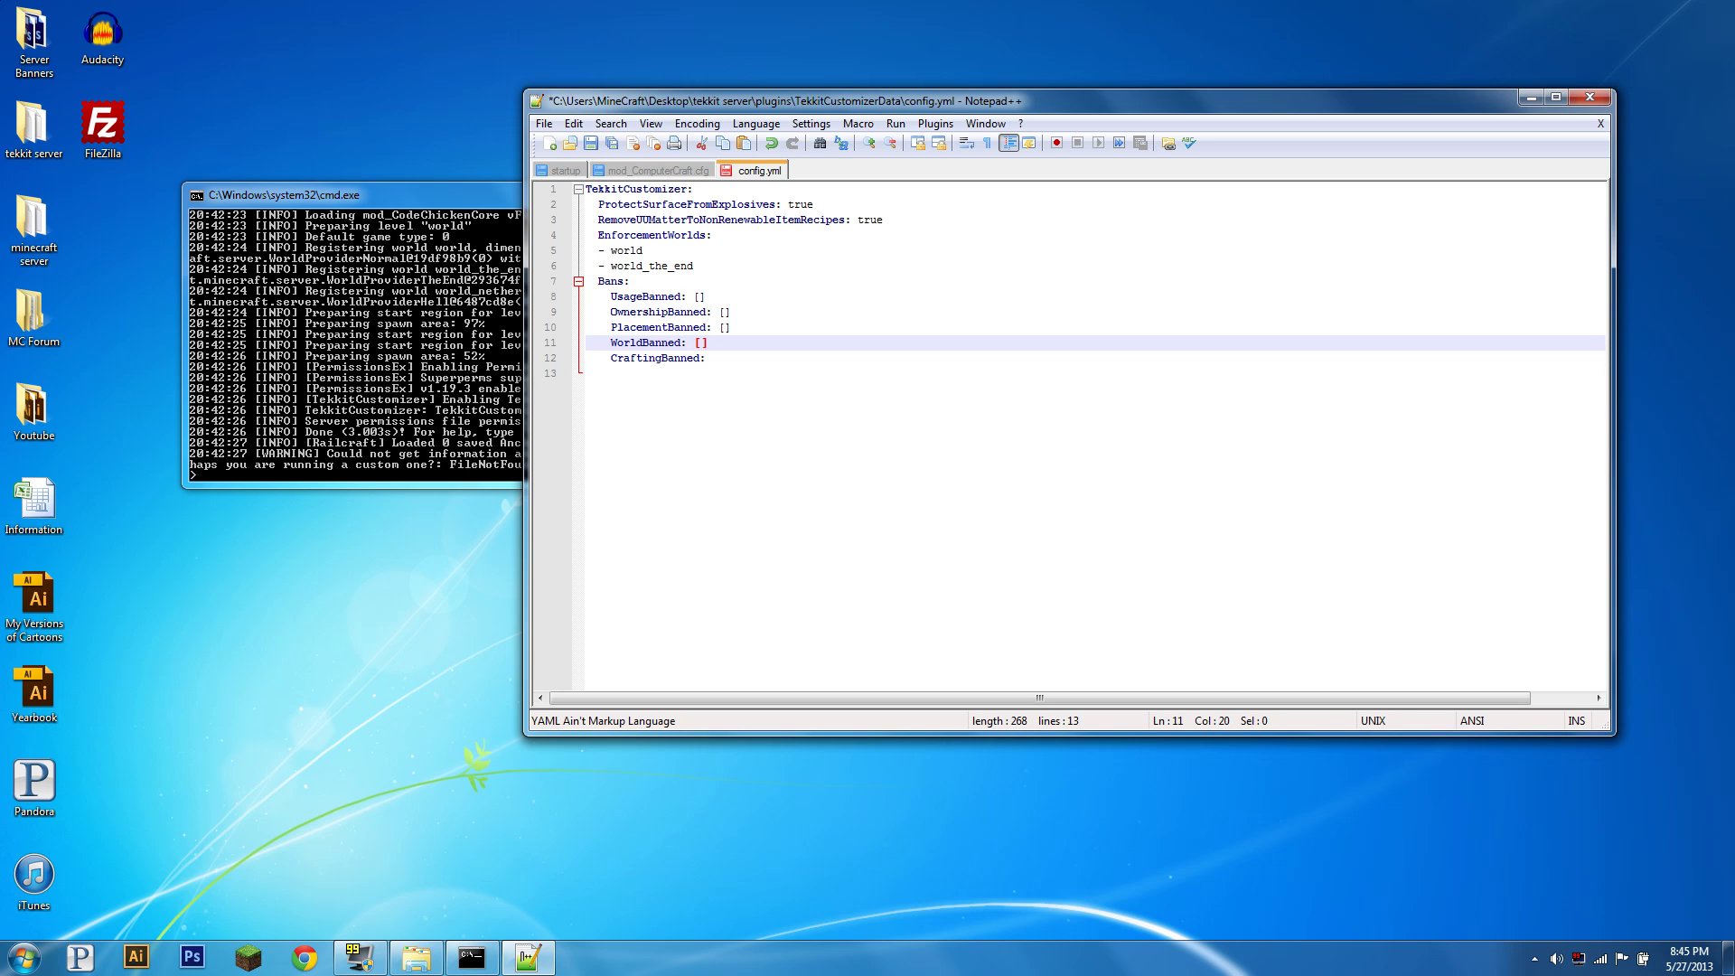
{"action": "key", "text": "Down"}
{"action": "type", "text": "[]"}
Examine the five ban categories from UsageBanned to CraftingBanned and their empty brackets
{"action": "key", "text": "Down"}
{"action": "key", "text": "shift+Up"}
{"action": "key", "text": "shift+Up"}
{"action": "key", "text": "shift+Up"}
{"action": "key", "text": "shift+Up"}
{"action": "key", "text": "shift+Up"}
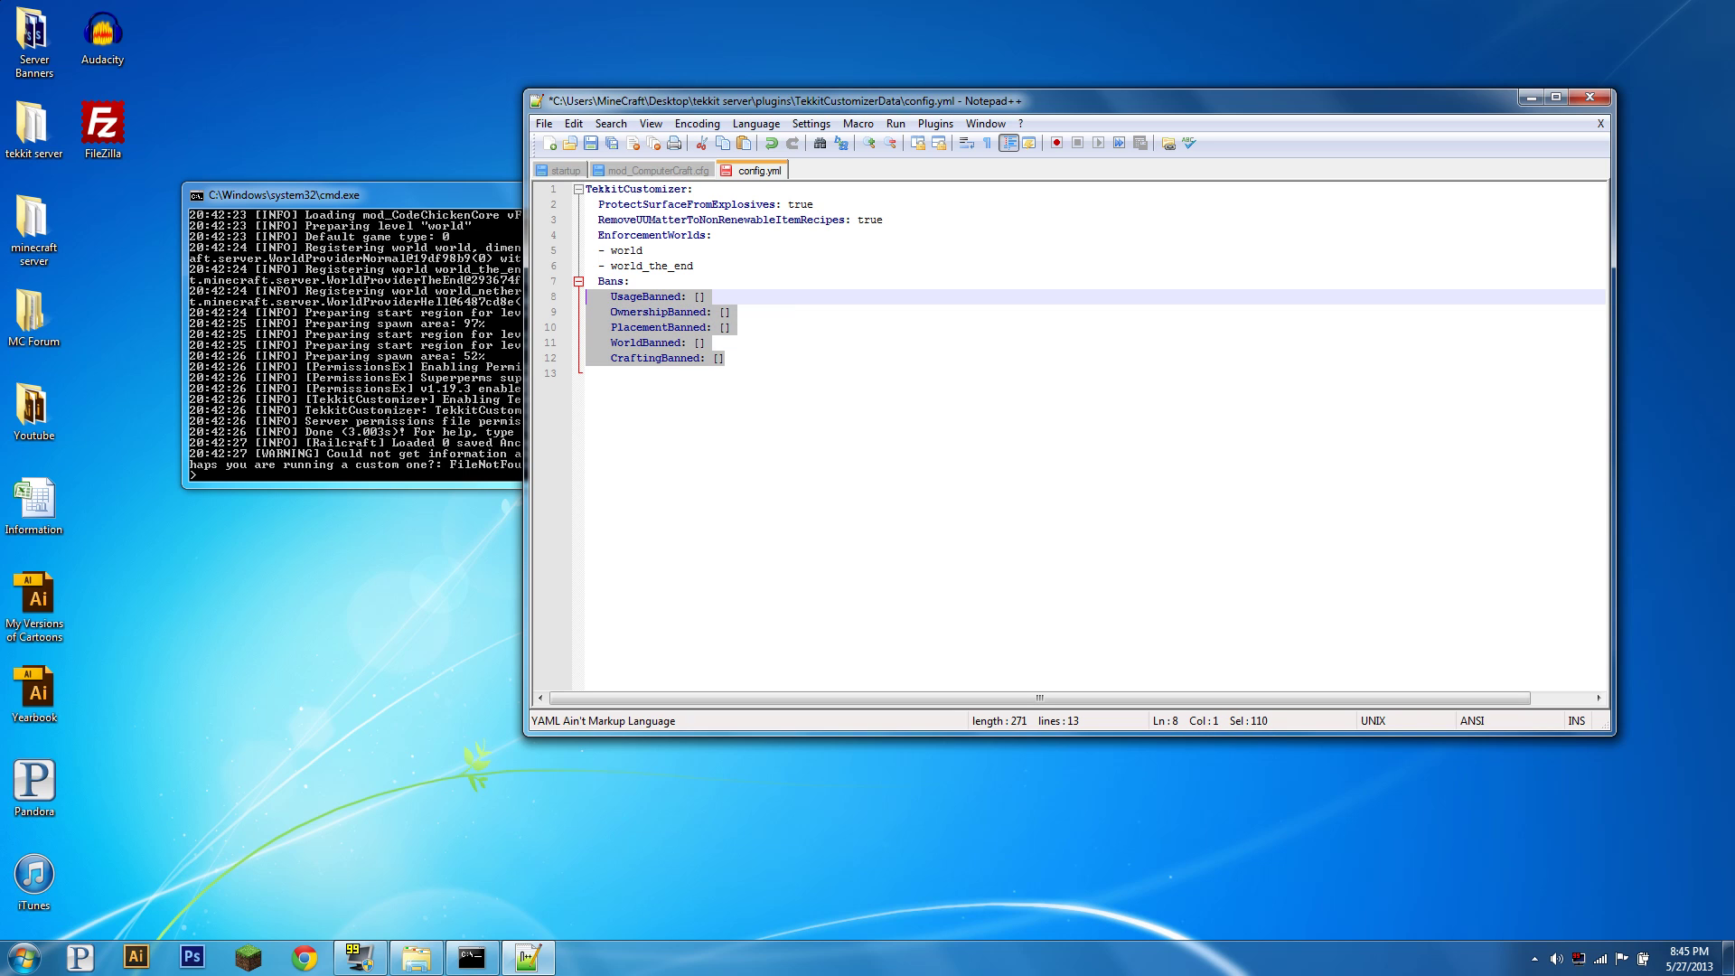
{"action": "left_click", "coordinate": [733, 327]}
{"action": "left_click", "coordinate": [724, 358]}
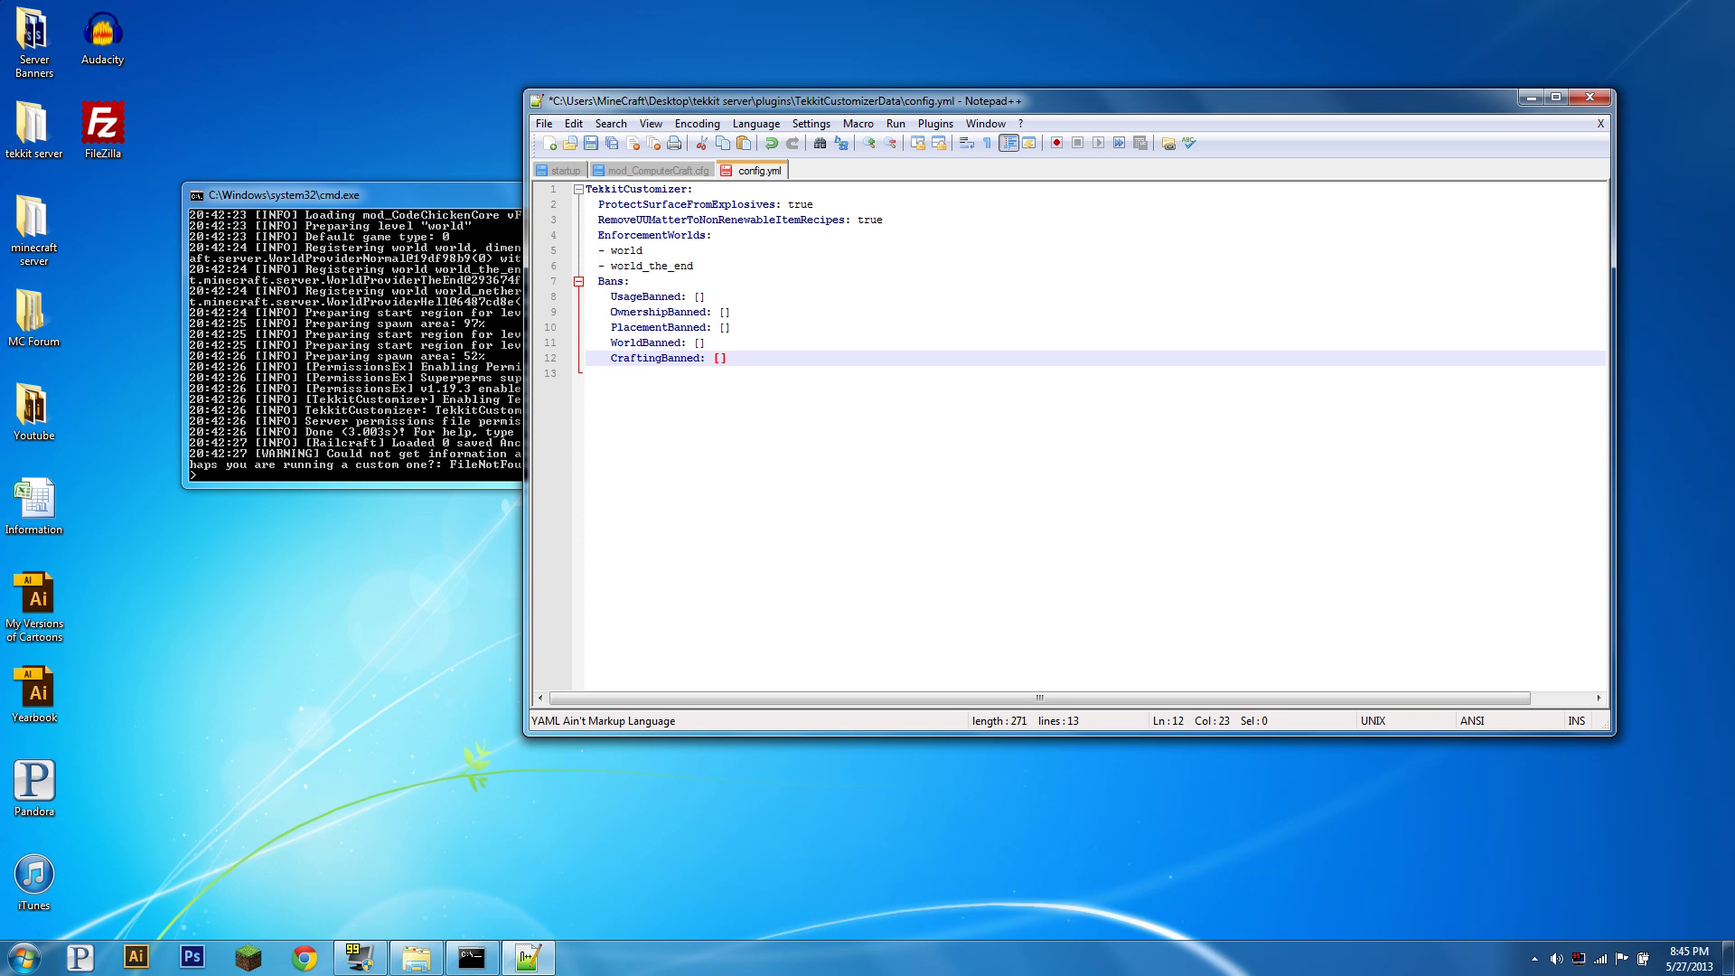
{"action": "mouse_move", "coordinate": [725, 358]}
{"action": "left_mouse_down"}
{"action": "mouse_move", "coordinate": [587, 327]}
{"action": "mouse_move", "coordinate": [587, 281]}
{"action": "mouse_move", "coordinate": [587, 342]}
{"action": "mouse_move", "coordinate": [725, 374]}
{"action": "mouse_move", "coordinate": [724, 358]}
{"action": "left_mouse_up"}
Replace the OwnershipBanned brackets with the entry "- 2:*:Dirt is dirty" on a new line and save config.yml
{"action": "left_click", "coordinate": [706, 297]}
{"action": "key", "text": "Down"}
{"action": "key", "text": "End"}
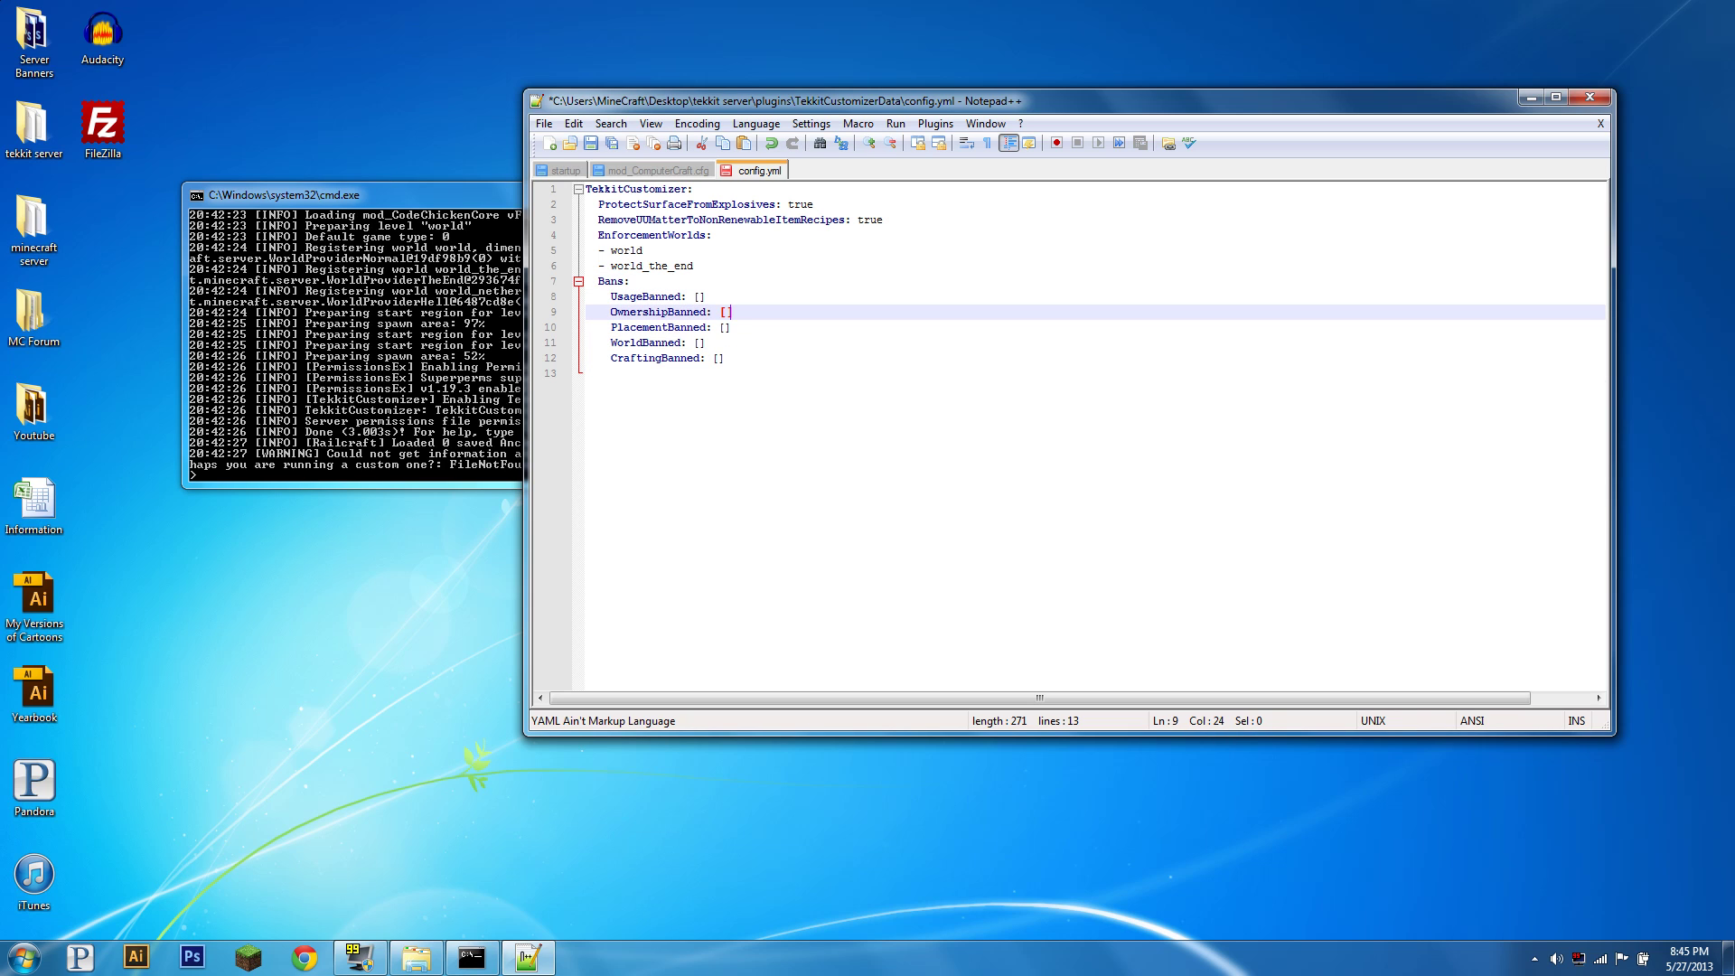
{"action": "key", "text": "BackSpace"}
{"action": "key", "text": "BackSpace"}
{"action": "key", "text": "Return"}
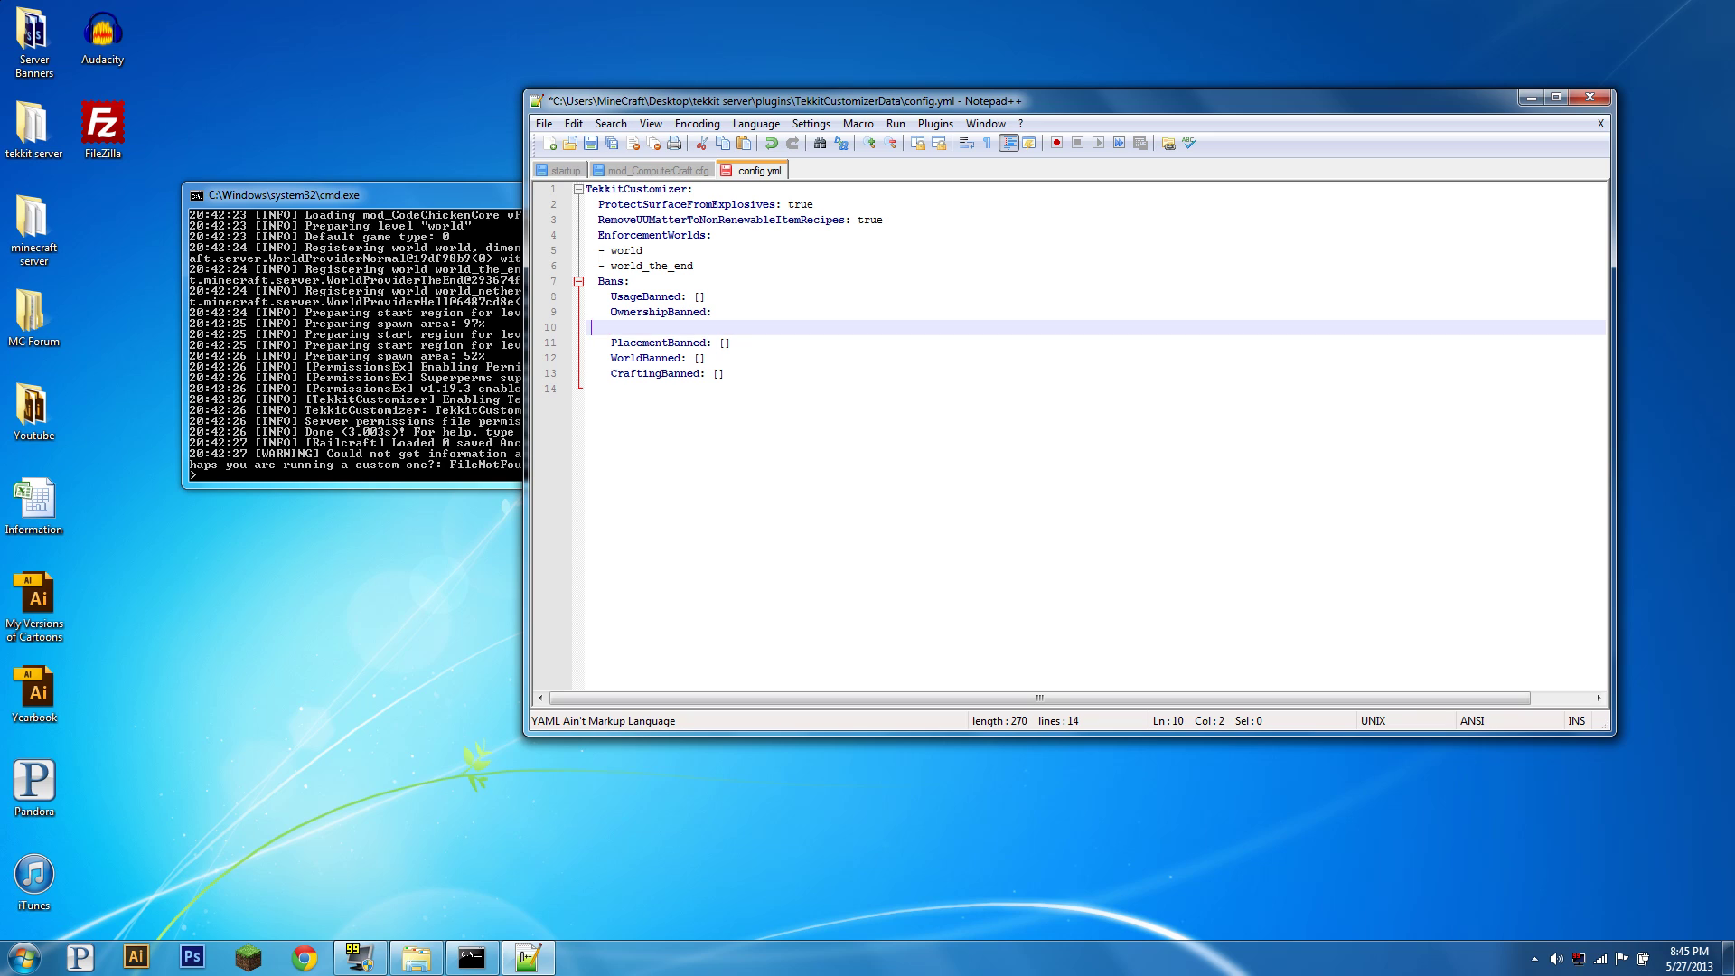
{"action": "type", "text": "- 2:*:Dirt is s"}
{"action": "key", "text": "BackSpace"}
{"action": "type", "text": "dirty"}
{"action": "left_click", "coordinate": [642, 250]}
{"action": "key", "text": "ctrl+s"}
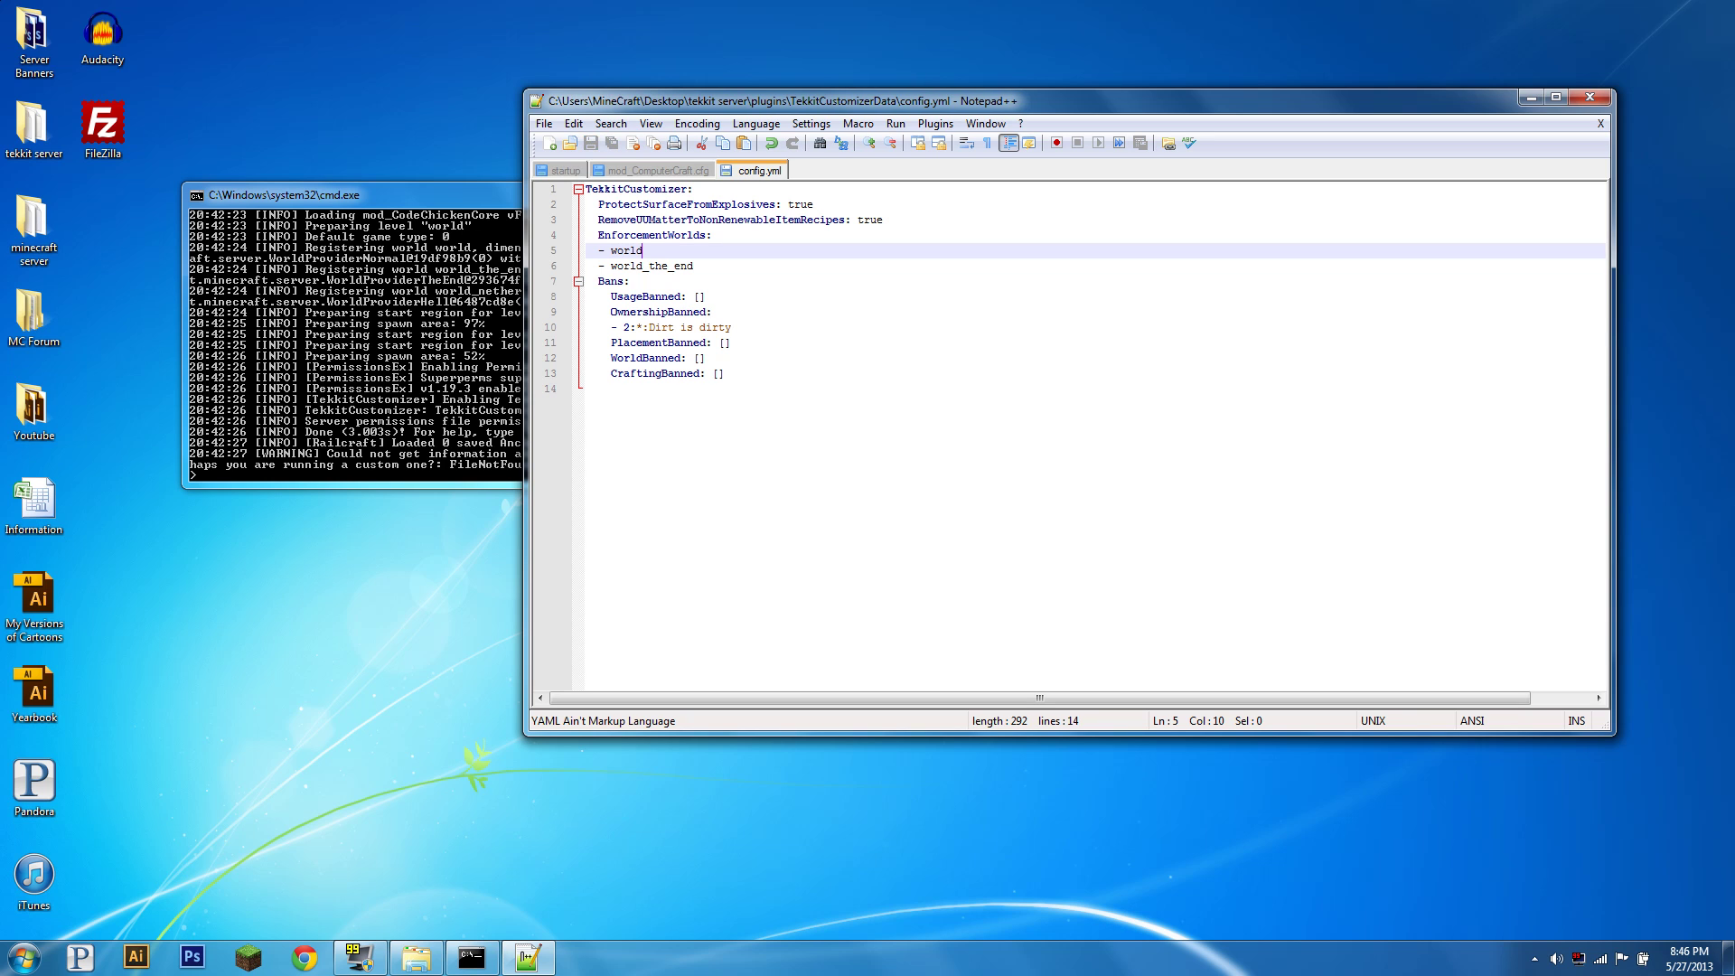
Close the config editor and run reloadbanneditems in the server console
{"action": "left_click", "coordinate": [587, 388]}
{"action": "left_click_drag", "start_coordinate": [588, 389], "coordinate": [586, 187]}
{"action": "left_click", "coordinate": [693, 266]}
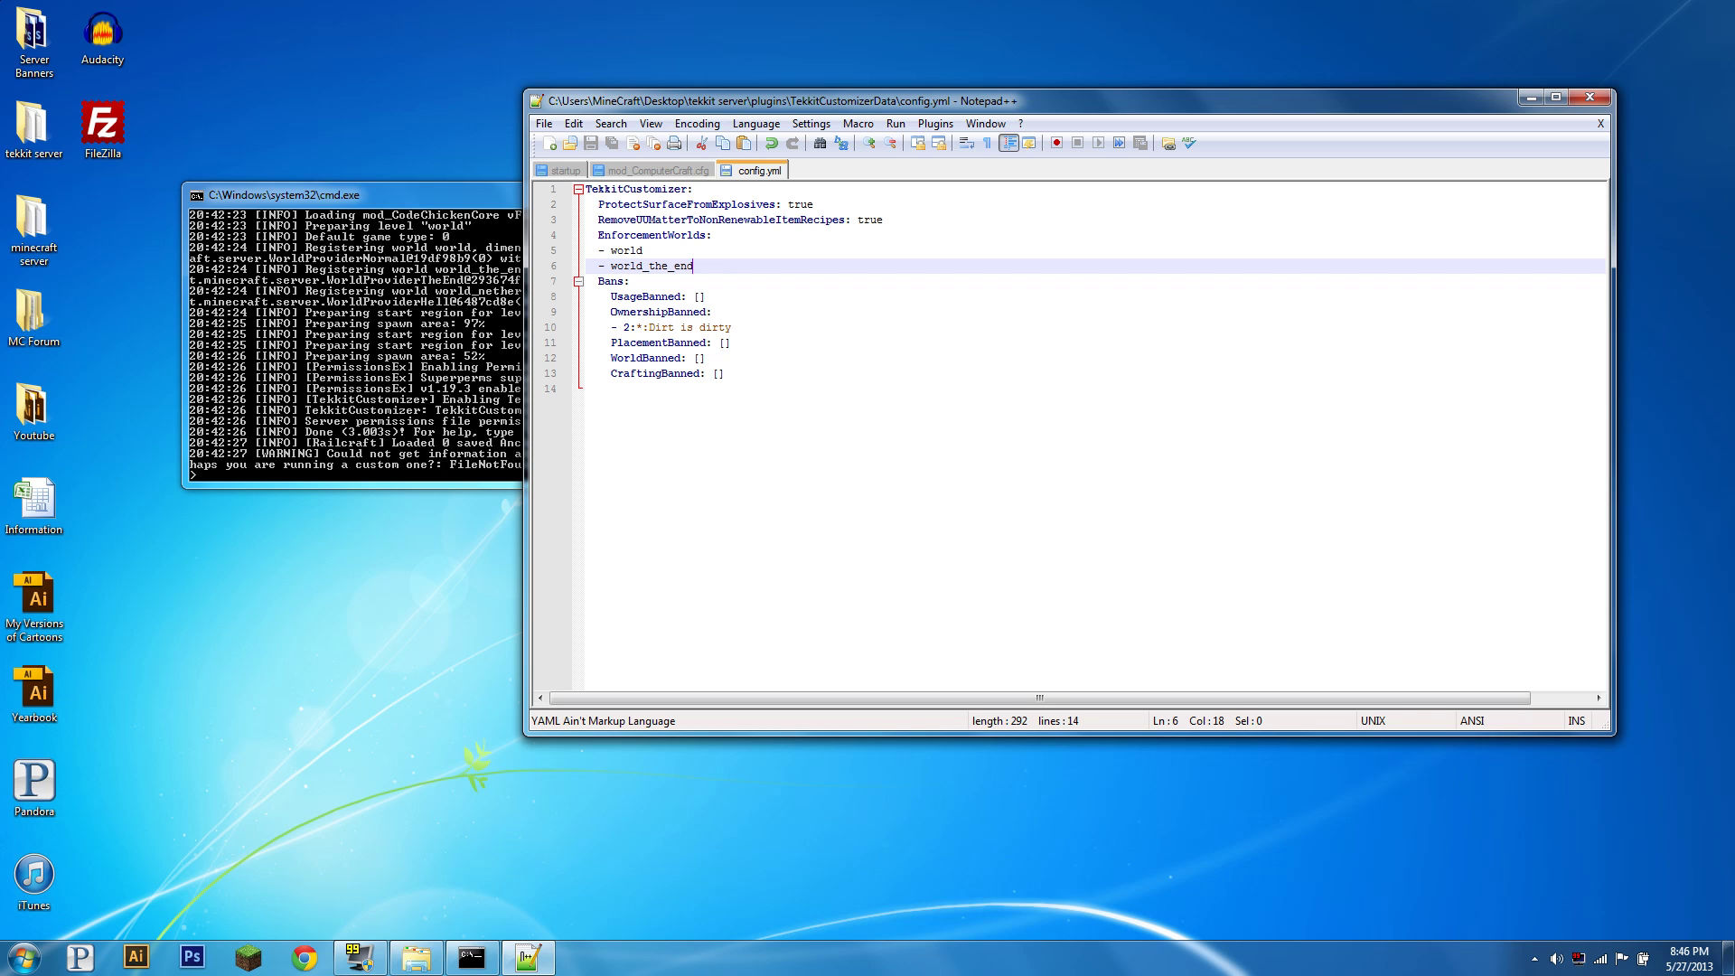
{"action": "left_click", "coordinate": [1590, 96]}
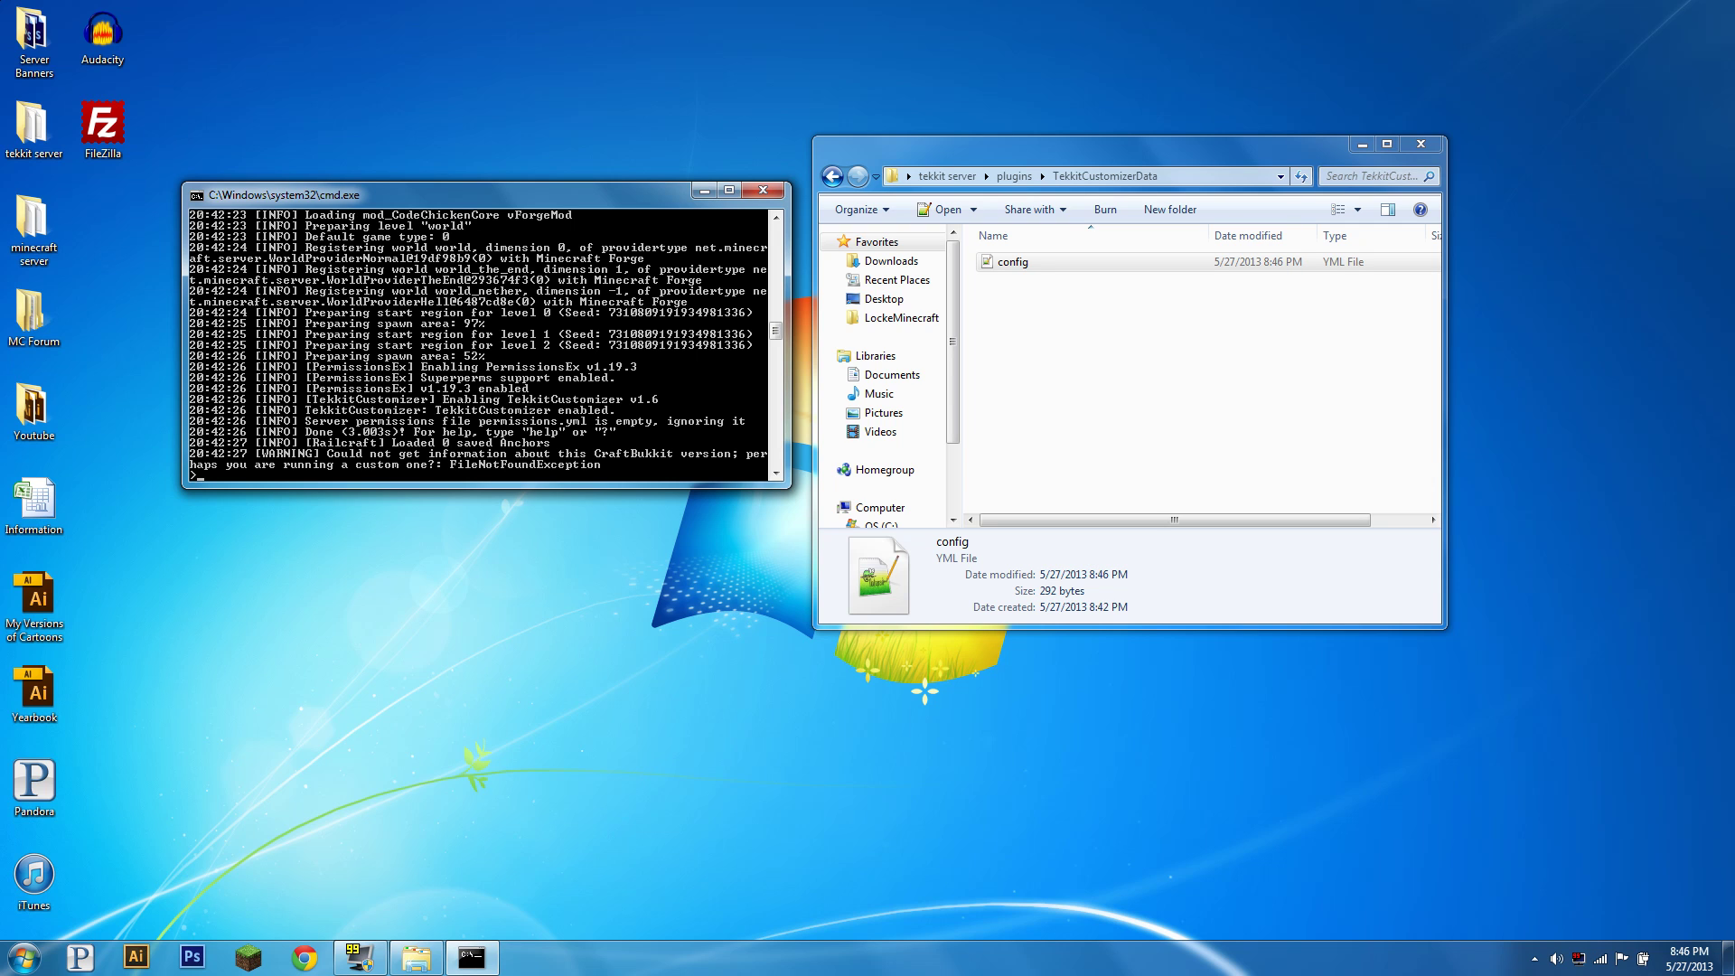
{"action": "type", "text": "reloadbanneditems"}
{"action": "key", "text": "Return"}
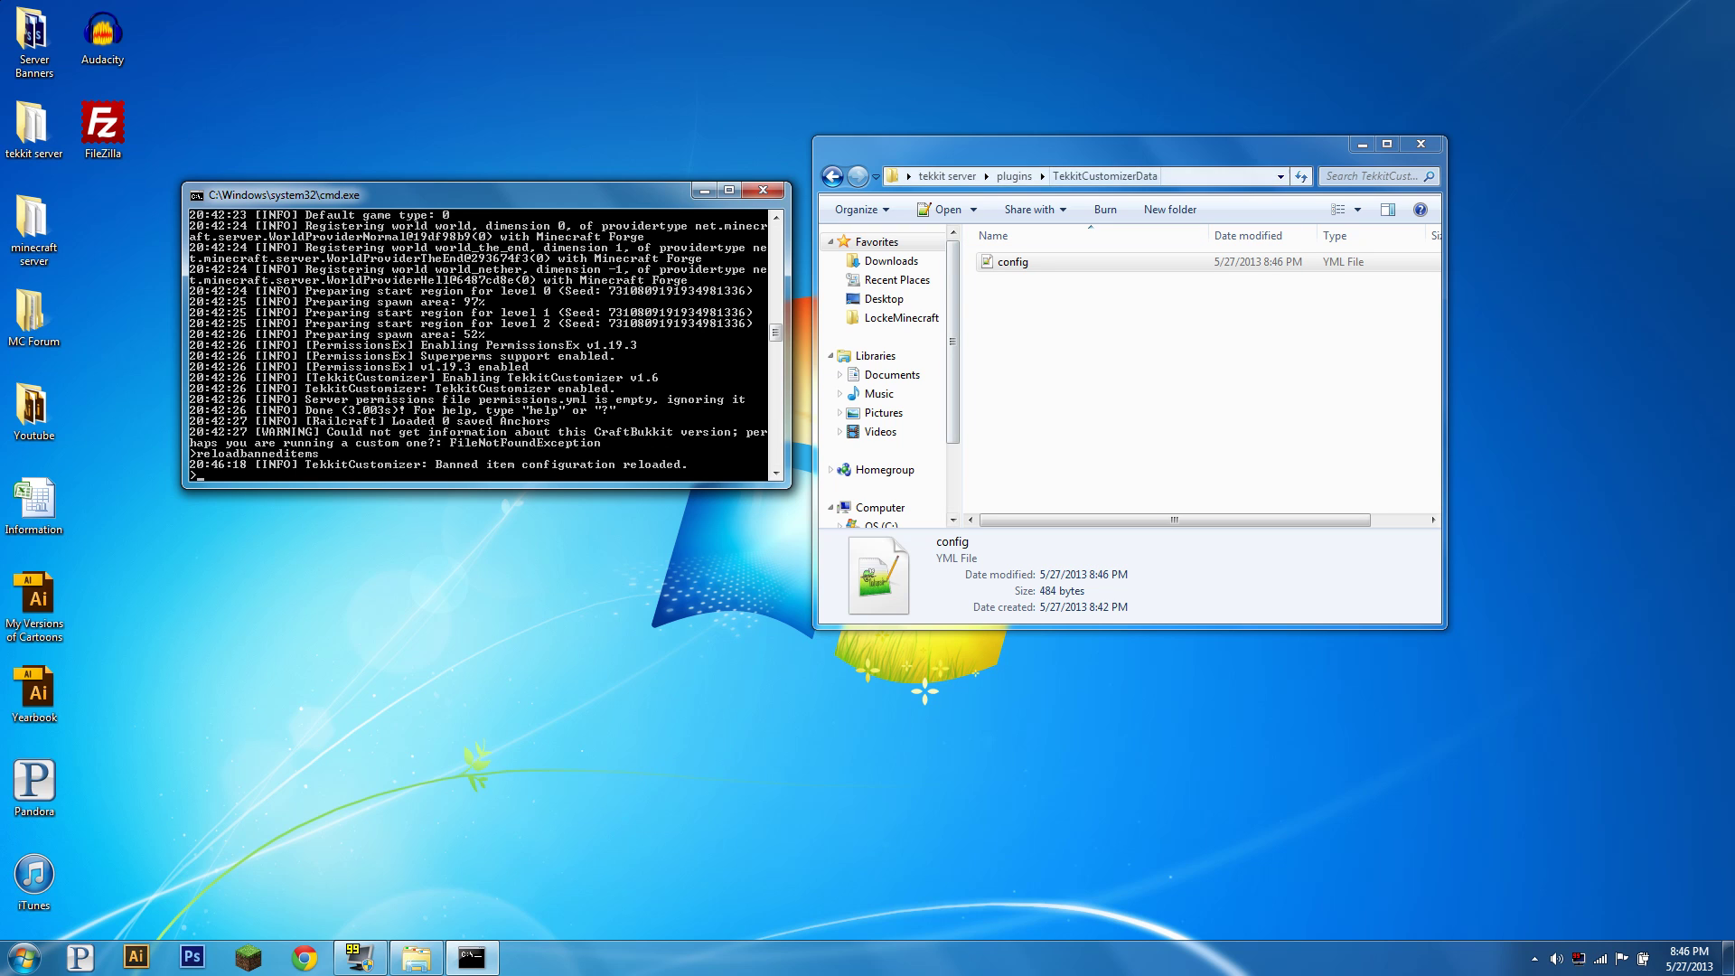
Open the permissions file from the PermissionsEx folder inside plugins in Notepad++
{"action": "left_click", "coordinate": [1014, 176]}
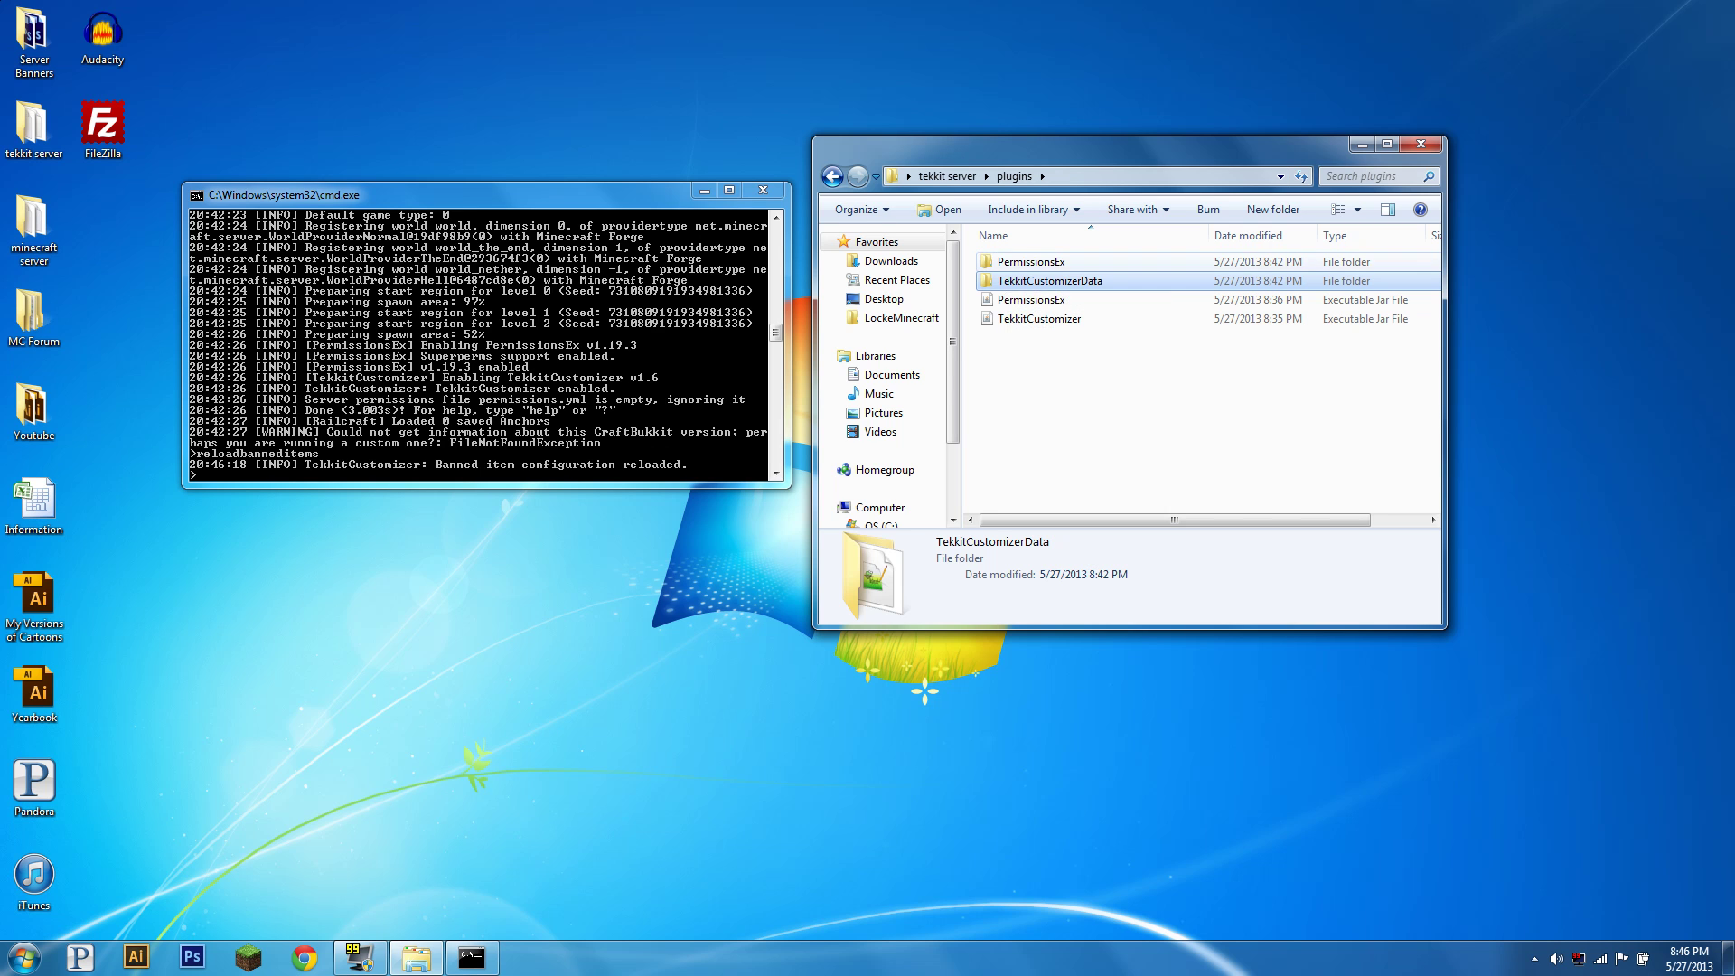
{"action": "double_click", "coordinate": [1030, 262]}
{"action": "right_click", "coordinate": [1026, 282]}
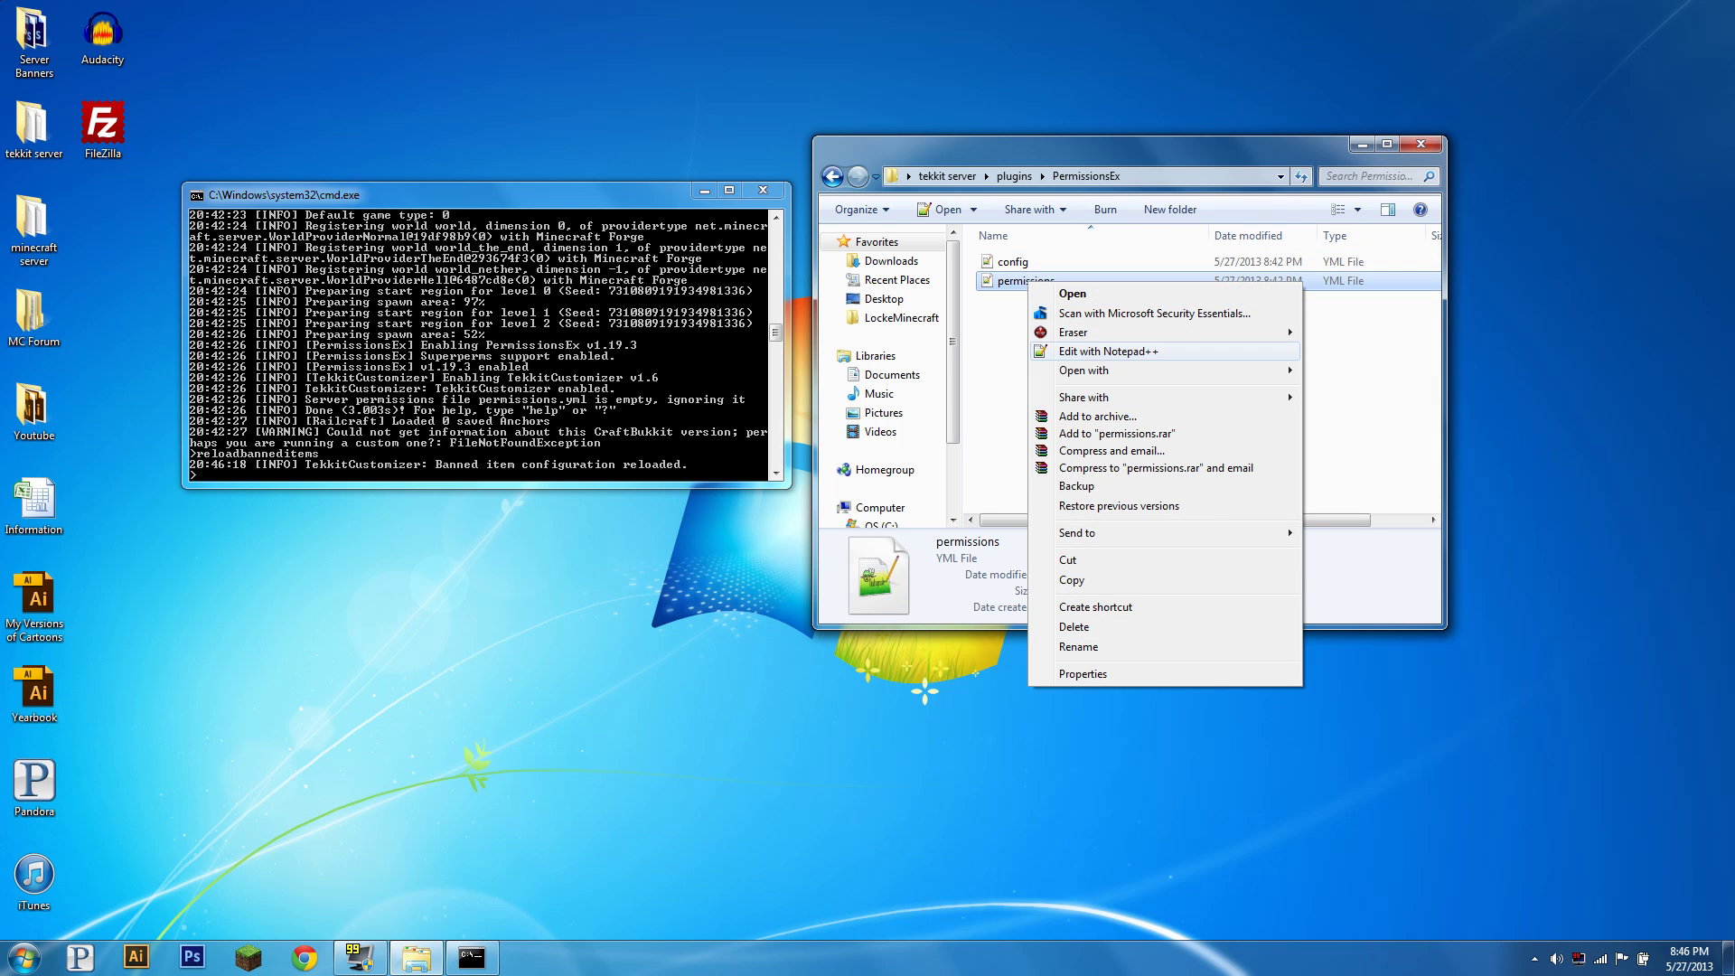
{"action": "left_click", "coordinate": [1108, 352]}
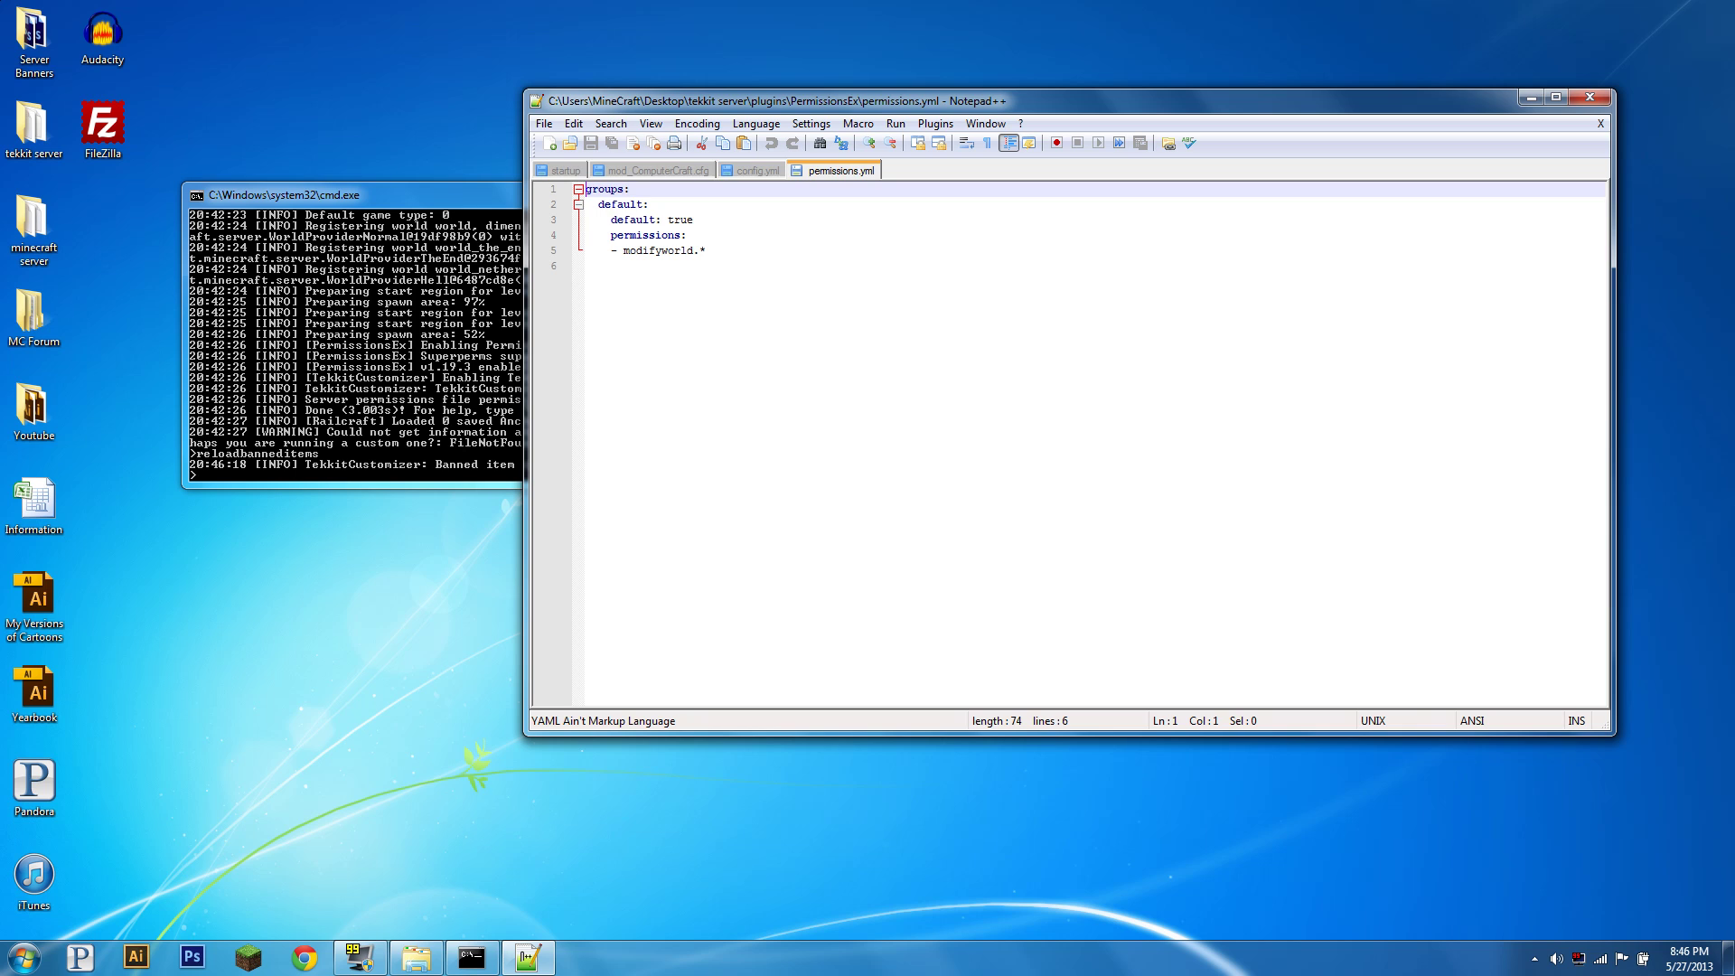
Rename the default group to donator and add the permission "- tekkitcustomizer.2.*.*" below the modifyworld line
{"action": "double_click", "coordinate": [623, 204]}
{"action": "type", "text": "donator"}
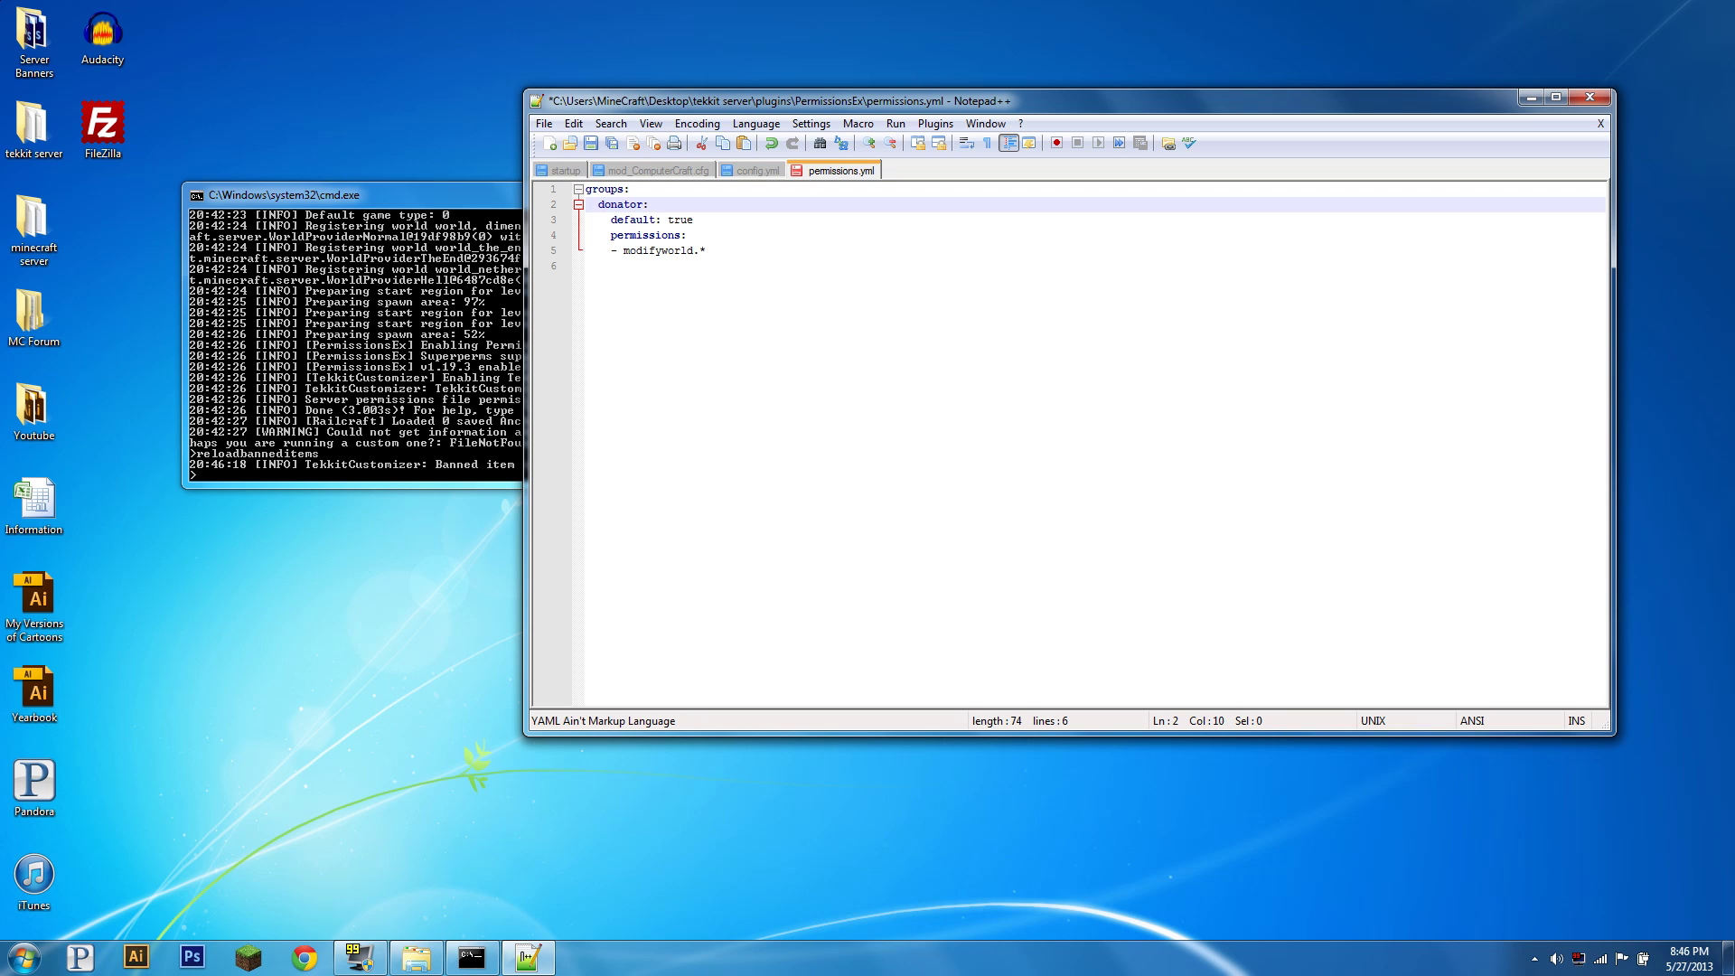
{"action": "left_click", "coordinate": [586, 266]}
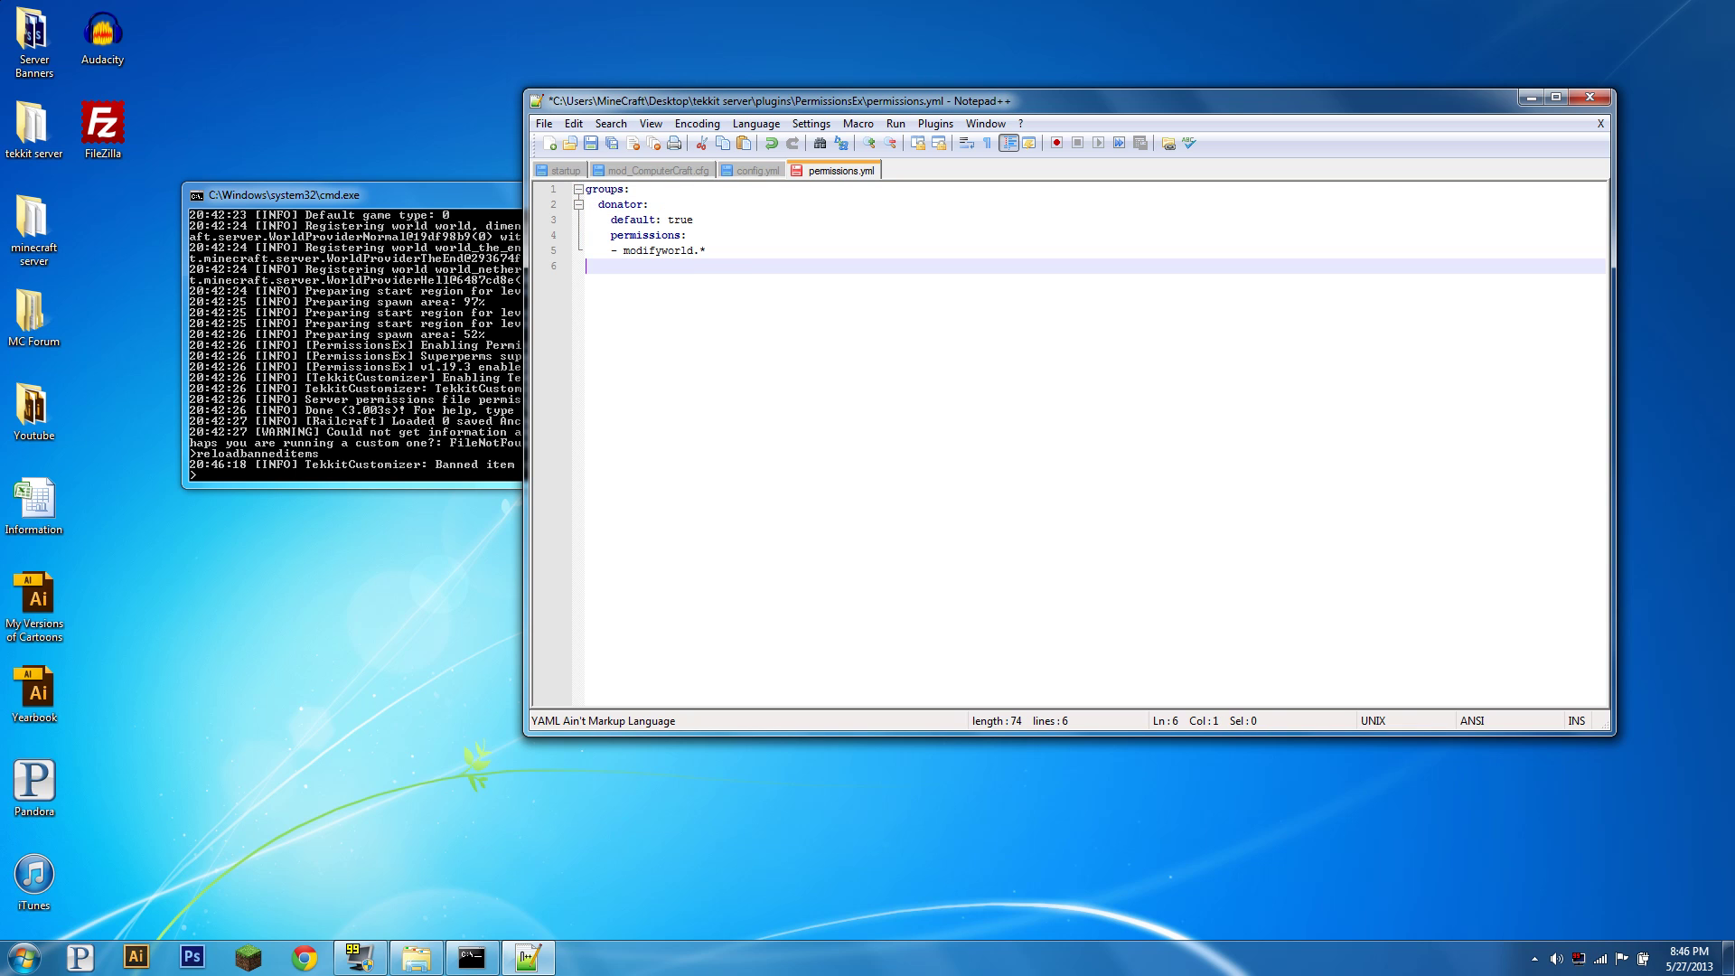
{"action": "type", "text": "- tekkitcustomizer.2."}
{"action": "type", "text": "*"}
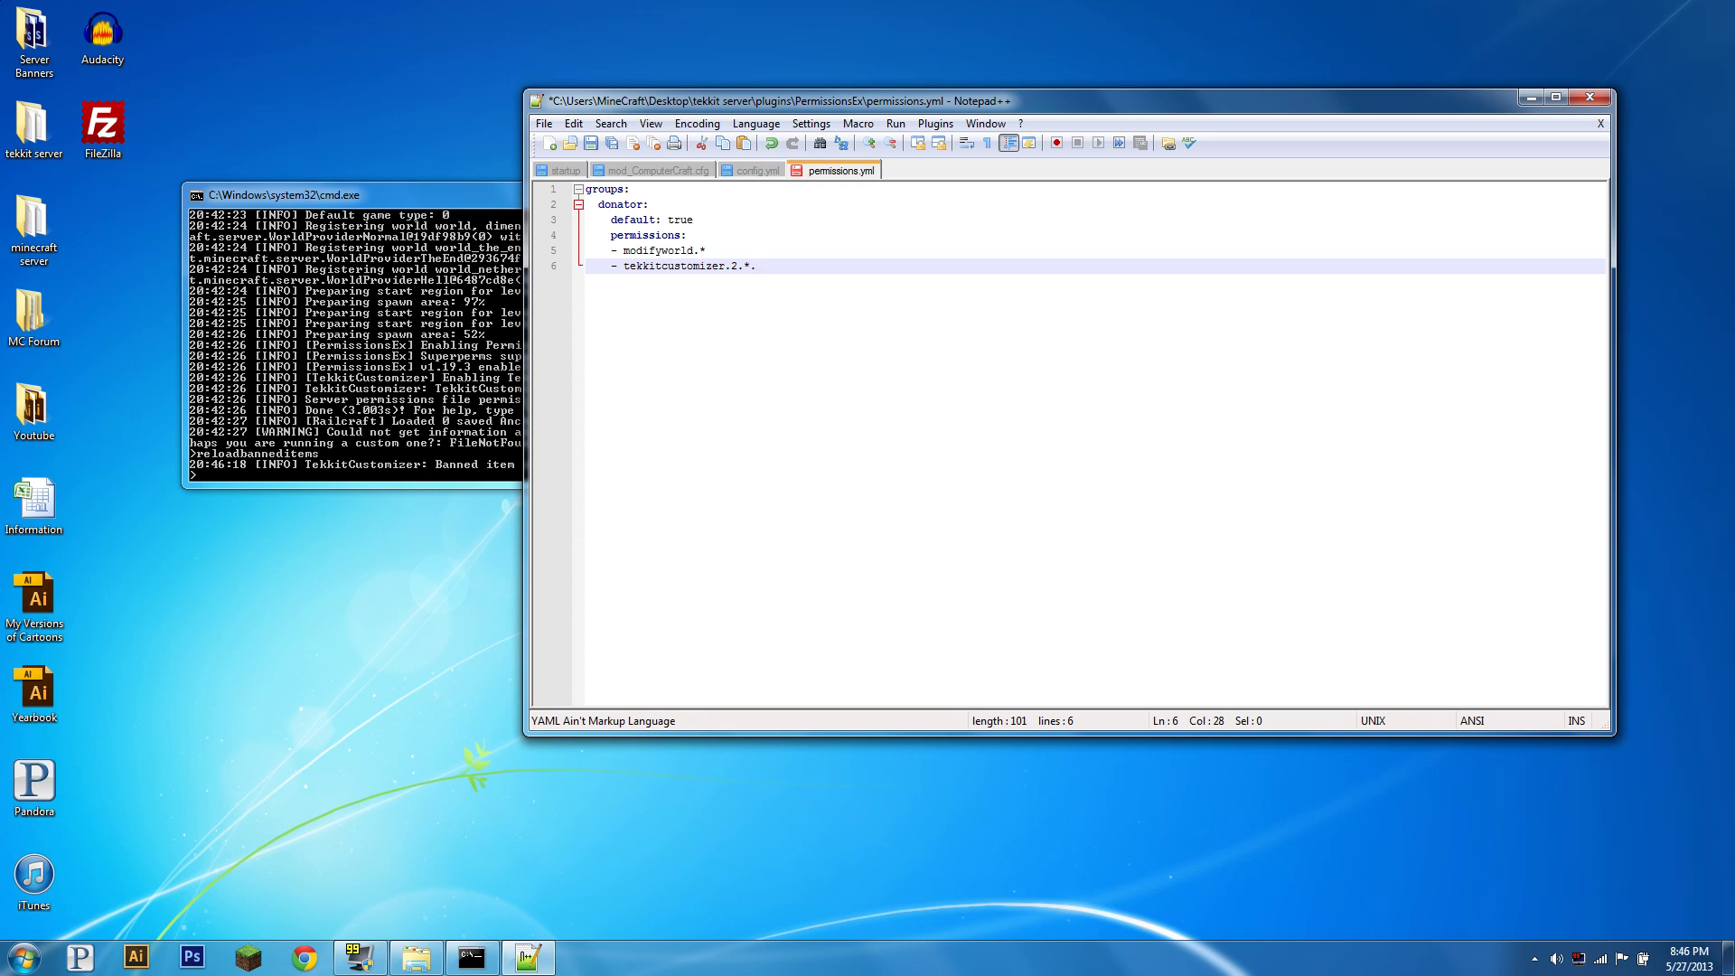
{"action": "type", "text": ".craft"}
Examine the donator group's default setting and its modifyworld and tekkitcustomizer permission lines
{"action": "left_click", "coordinate": [693, 220]}
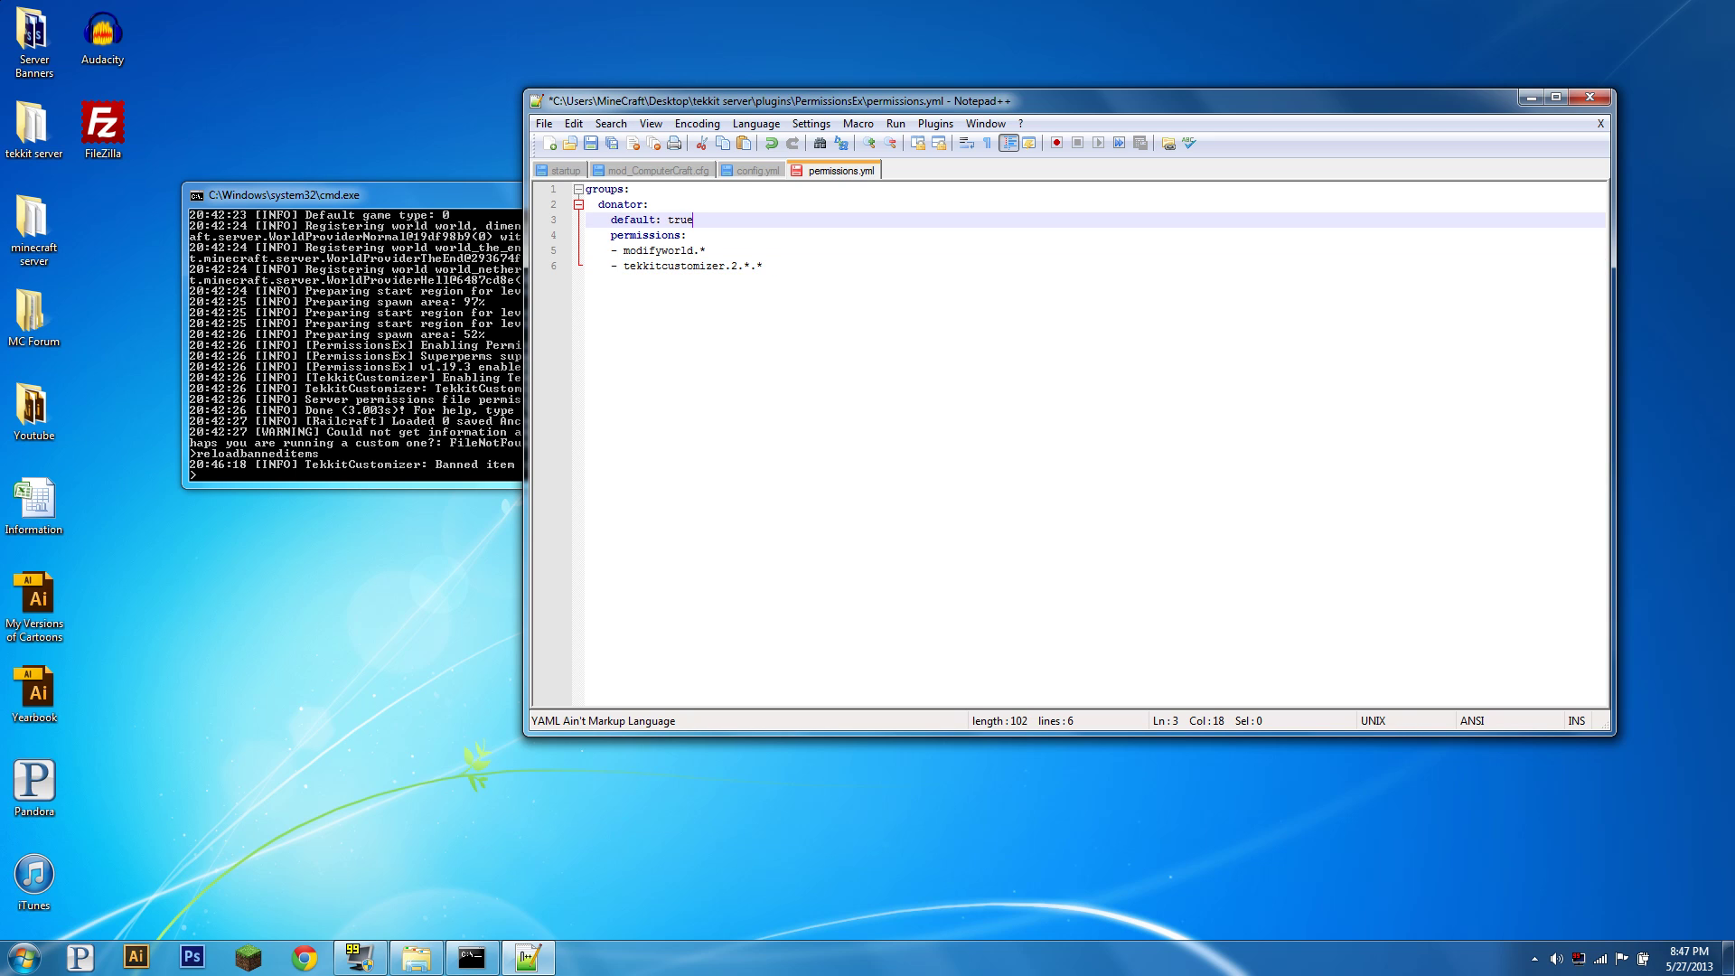
{"action": "left_click_drag", "start_coordinate": [765, 266], "coordinate": [587, 189]}
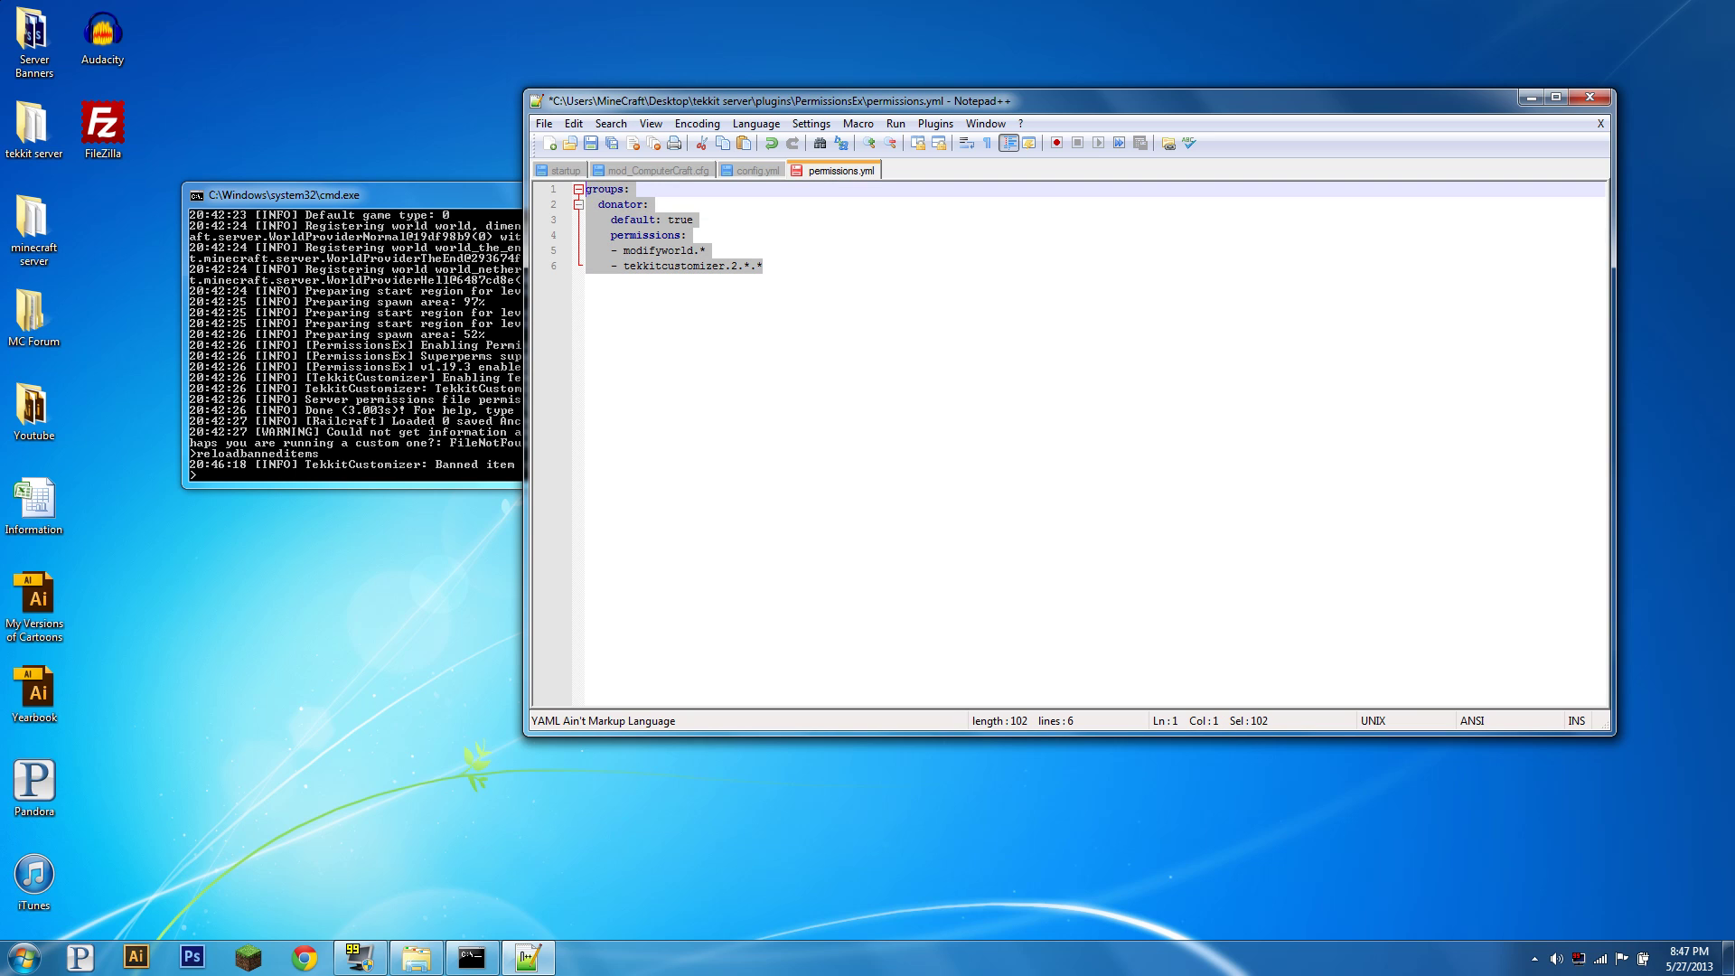
{"action": "left_click", "coordinate": [660, 236]}
{"action": "double_click", "coordinate": [658, 250]}
{"action": "mouse_move", "coordinate": [764, 265]}
{"action": "left_mouse_down"}
{"action": "mouse_move", "coordinate": [586, 250]}
{"action": "mouse_move", "coordinate": [764, 266]}
{"action": "left_mouse_up"}
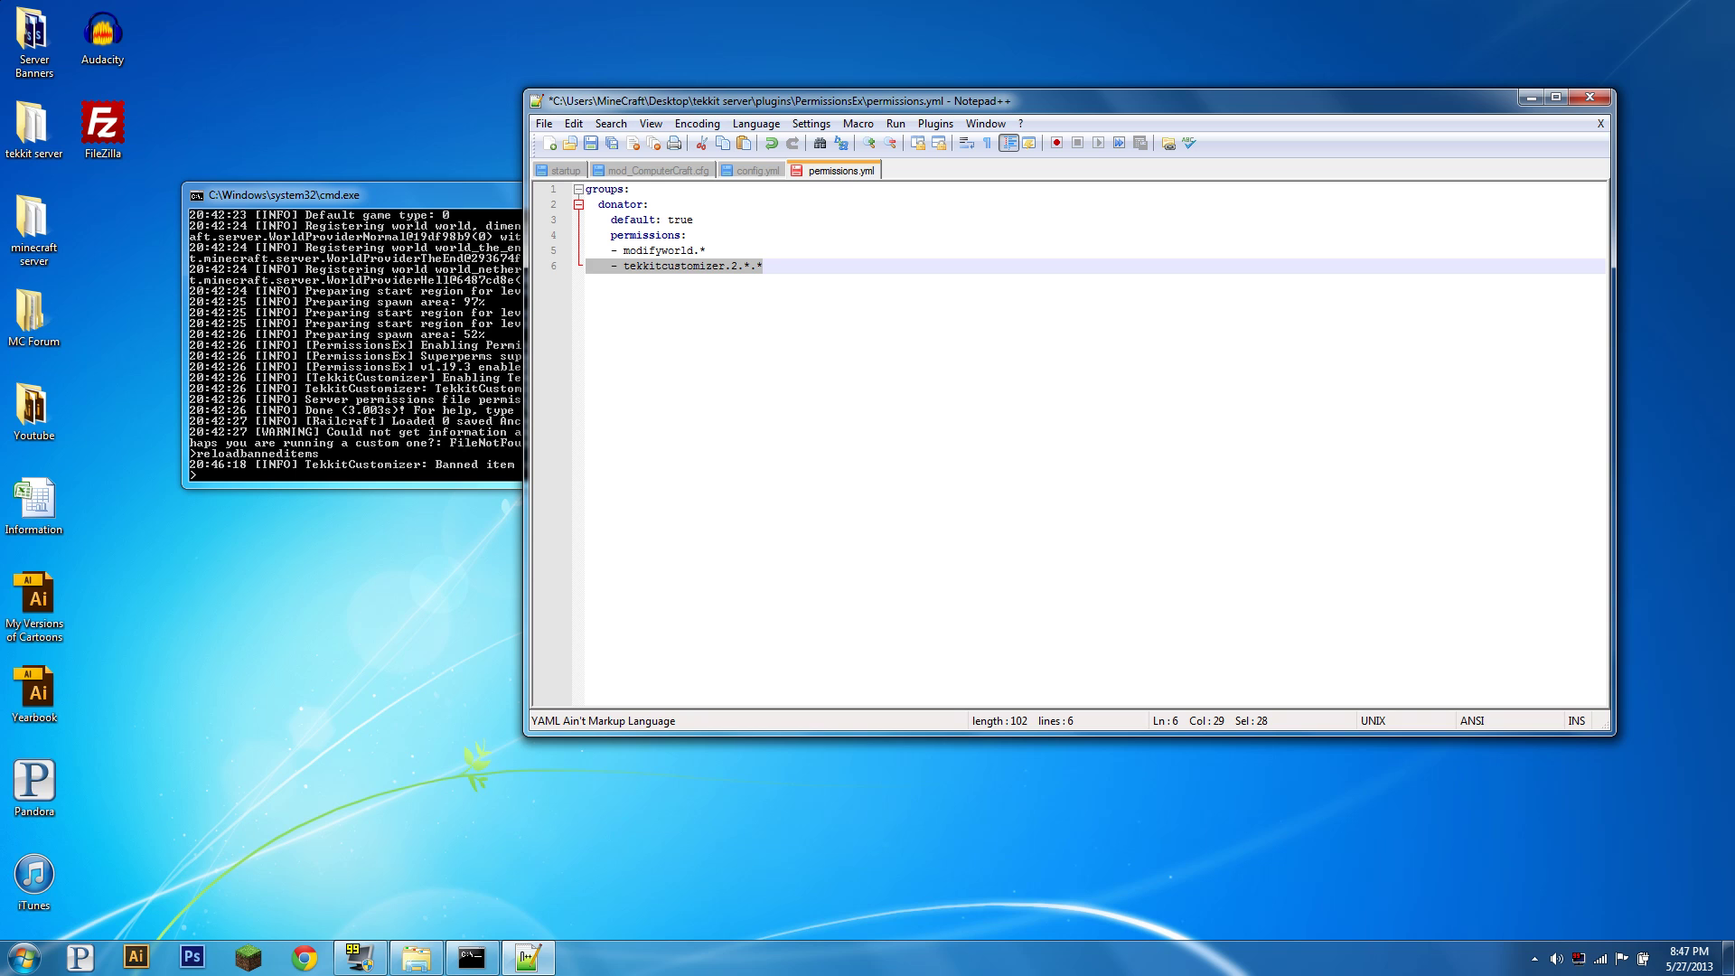
{"action": "left_click", "coordinate": [764, 266]}
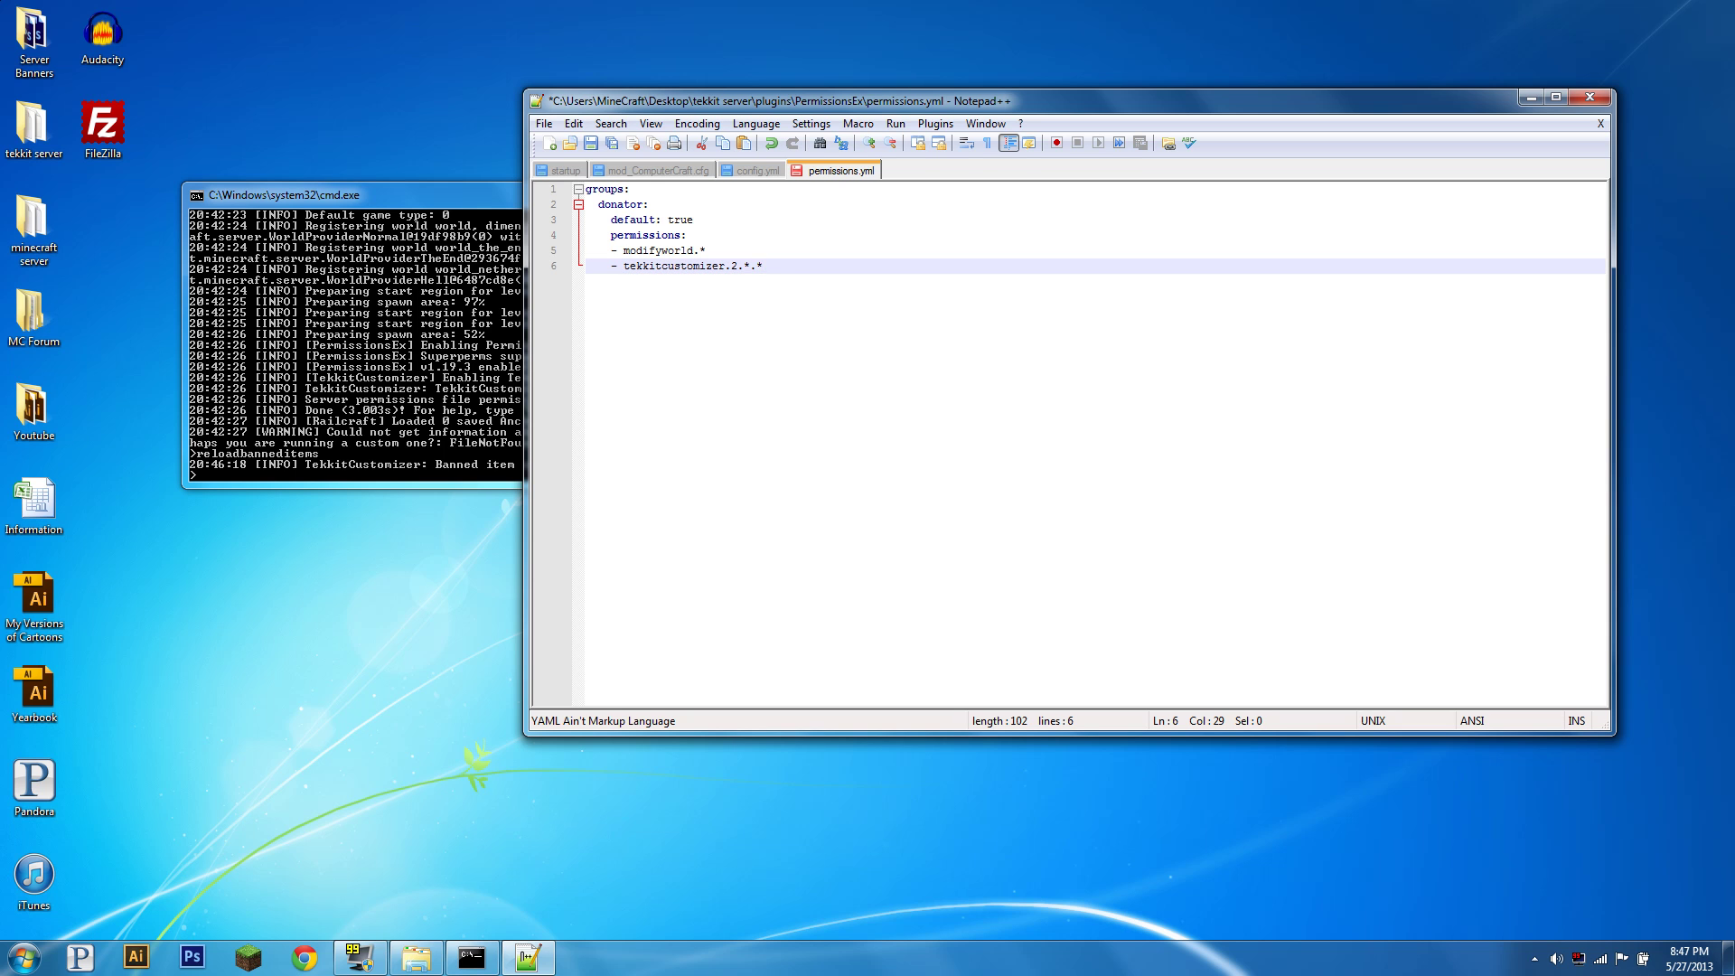